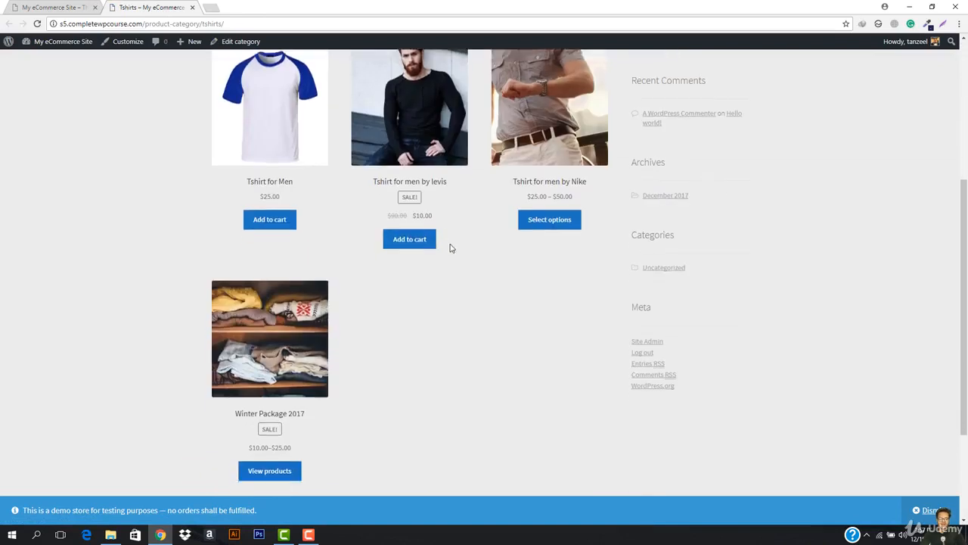
Review the products currently shown on the store's Tshirts category page
scroll(452, 290, up, 3)
scroll(453, 295, up, 1)
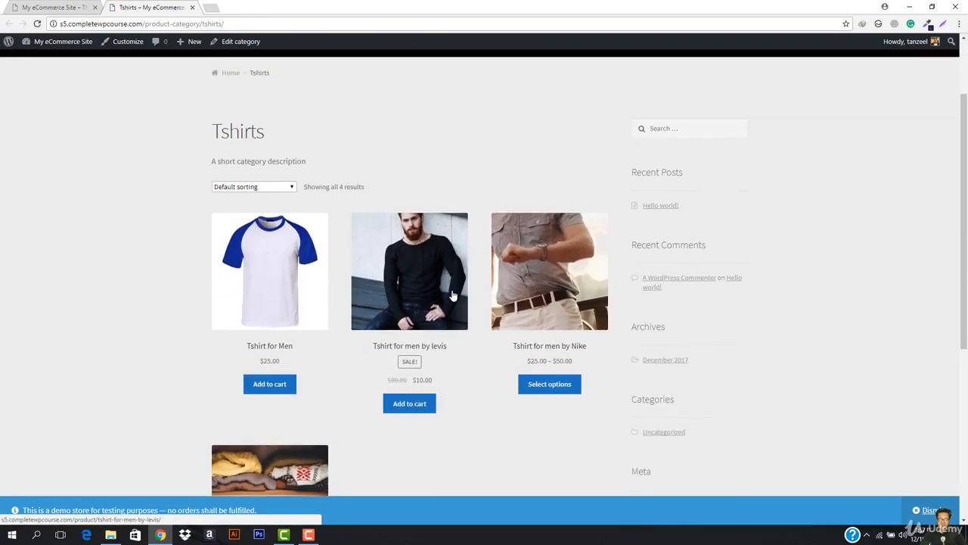
scroll(451, 296, down, 3)
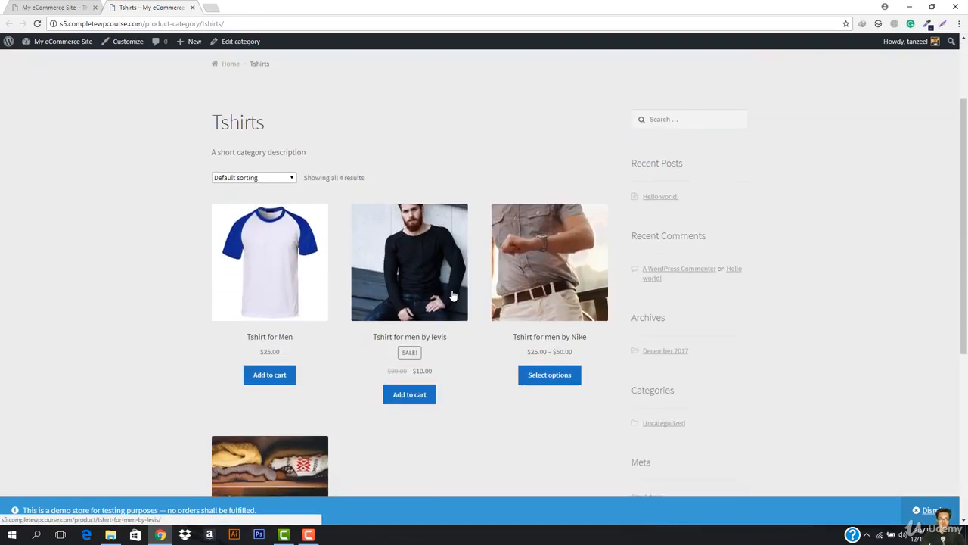
scroll(316, 147, up, 5)
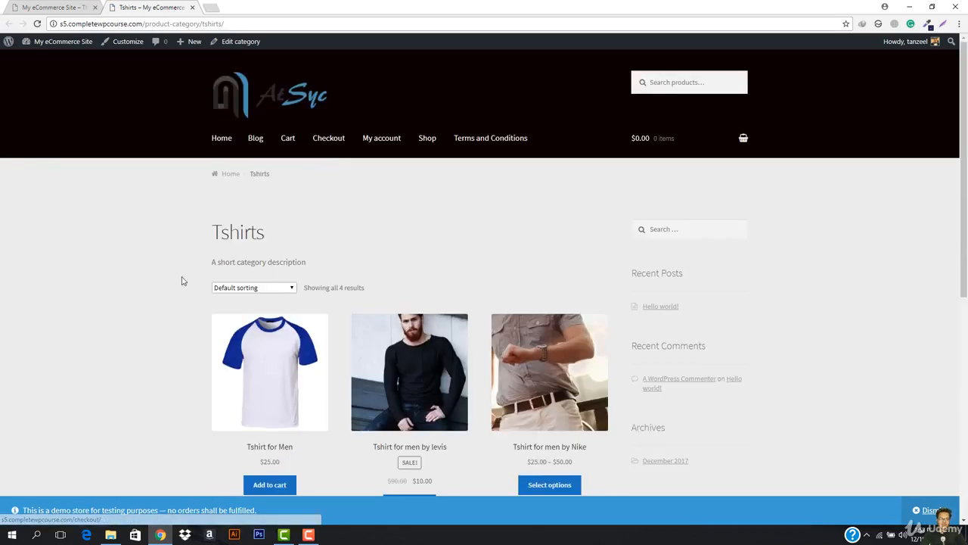
scroll(408, 274, down, 2)
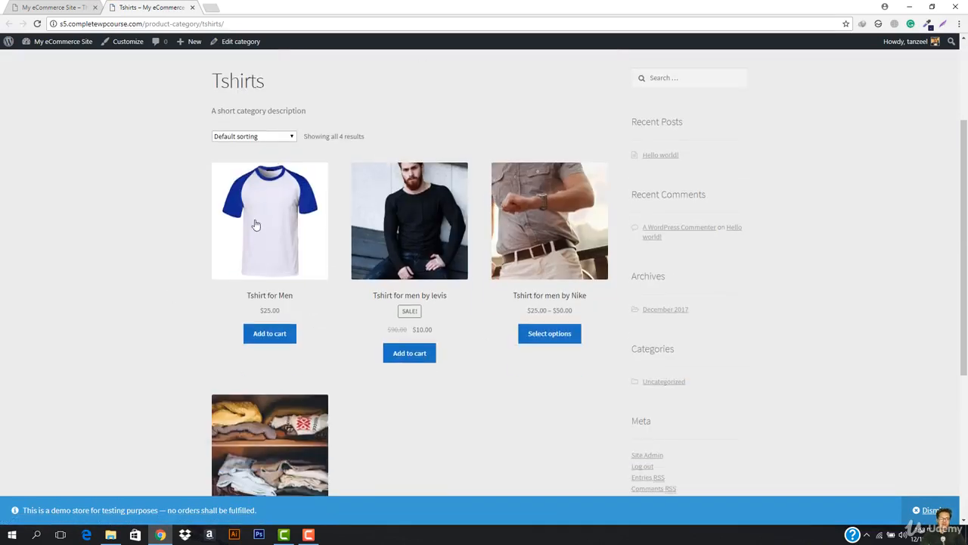
scroll(449, 255, down, 3)
scroll(449, 253, up, 4)
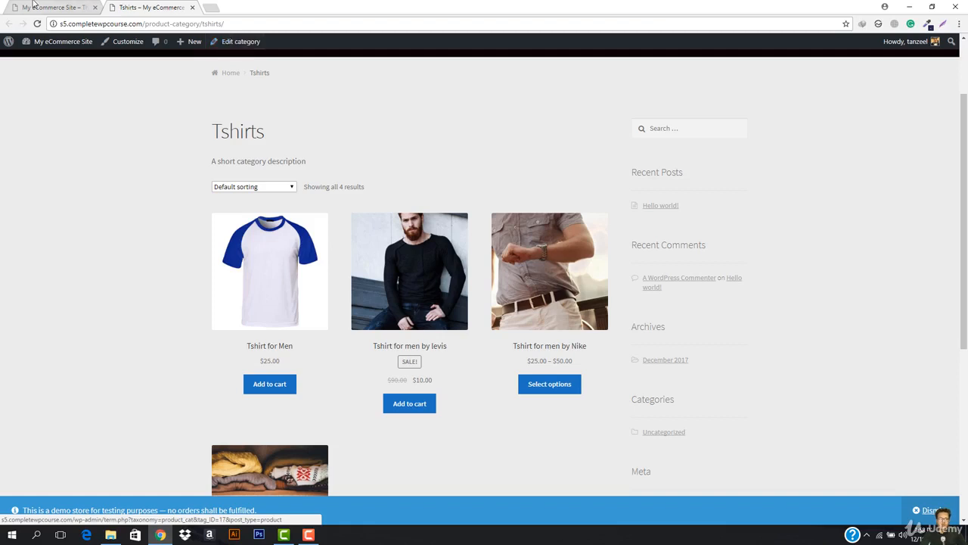
Open the site dashboard in a new tab and open the Tshirts product category for editing
mouse_move(34, 44)
right_click(34, 60)
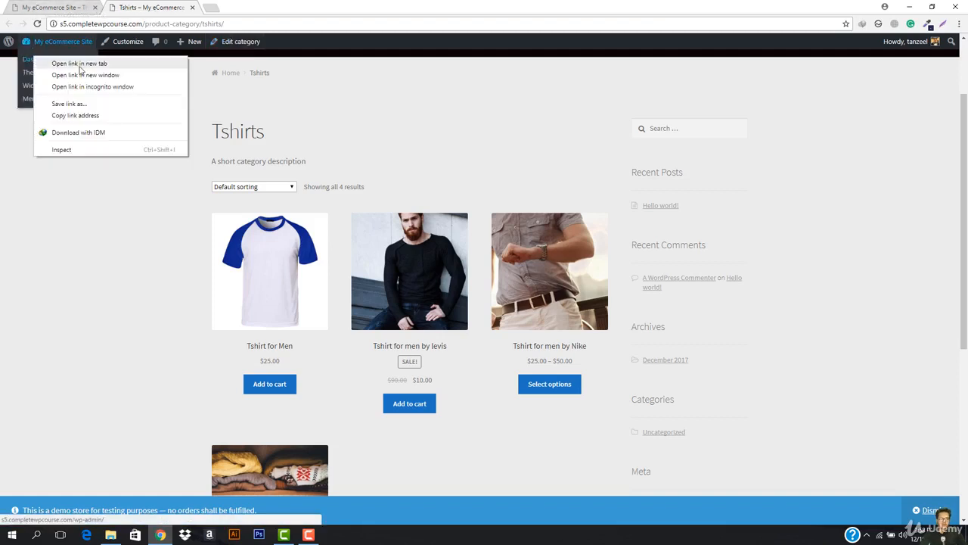
click(82, 67)
click(237, 7)
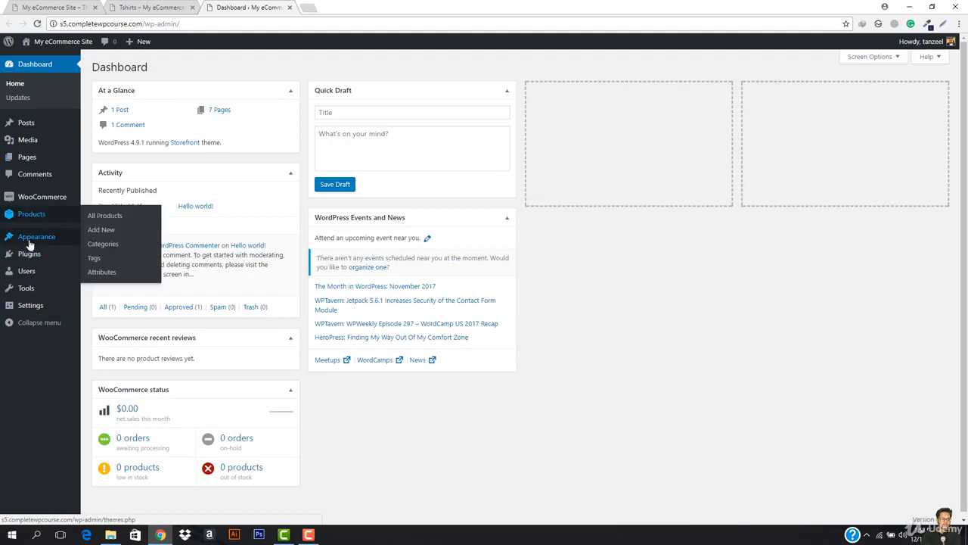
mouse_move(30, 243)
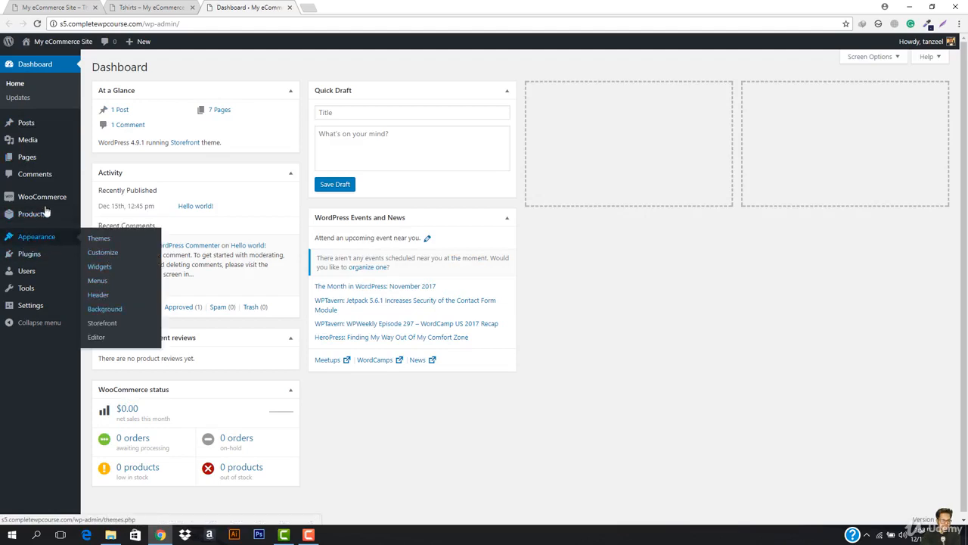
mouse_move(12, 218)
click(94, 244)
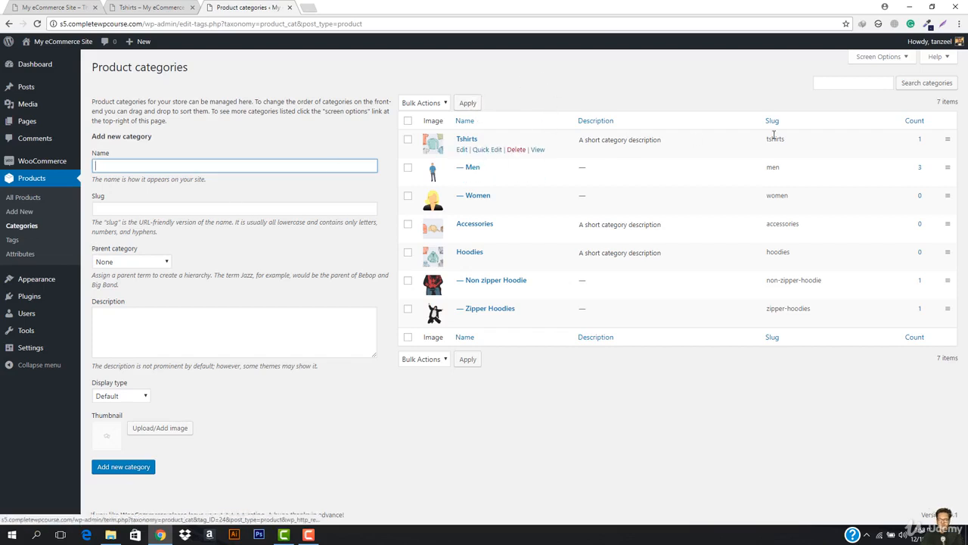
click(463, 149)
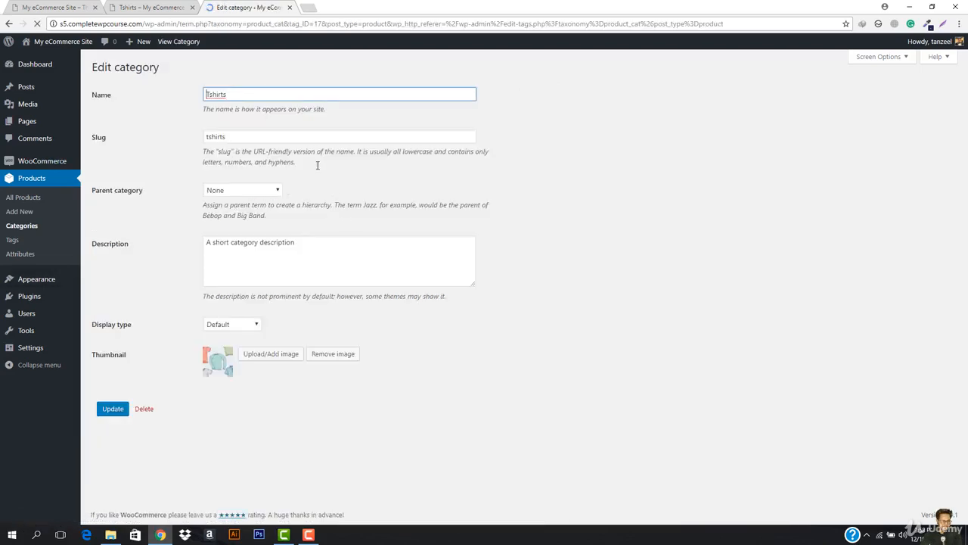
click(184, 6)
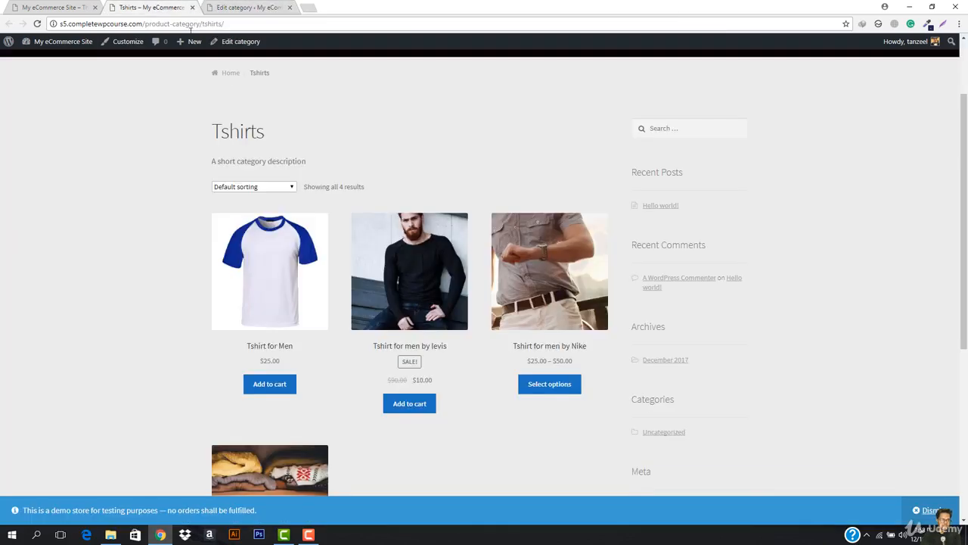
click(229, 43)
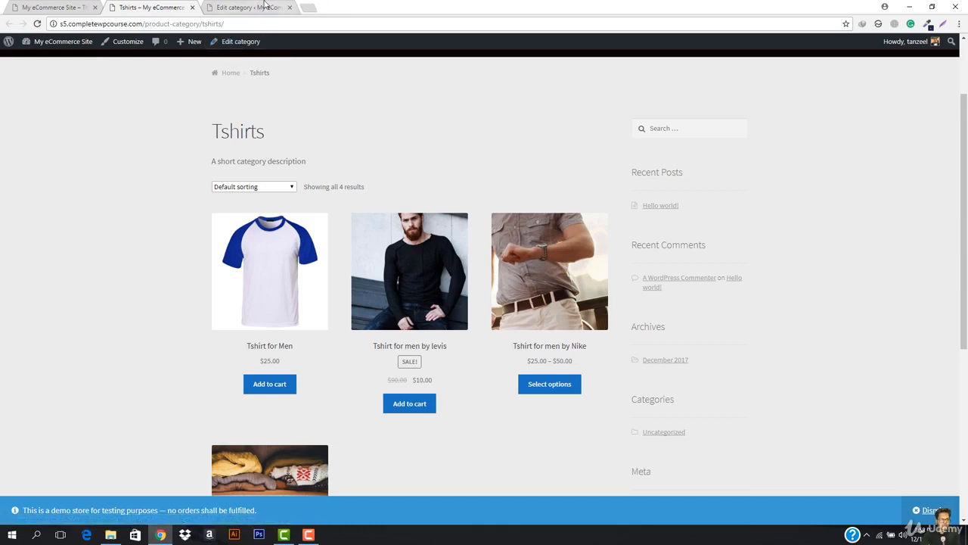
click(220, 326)
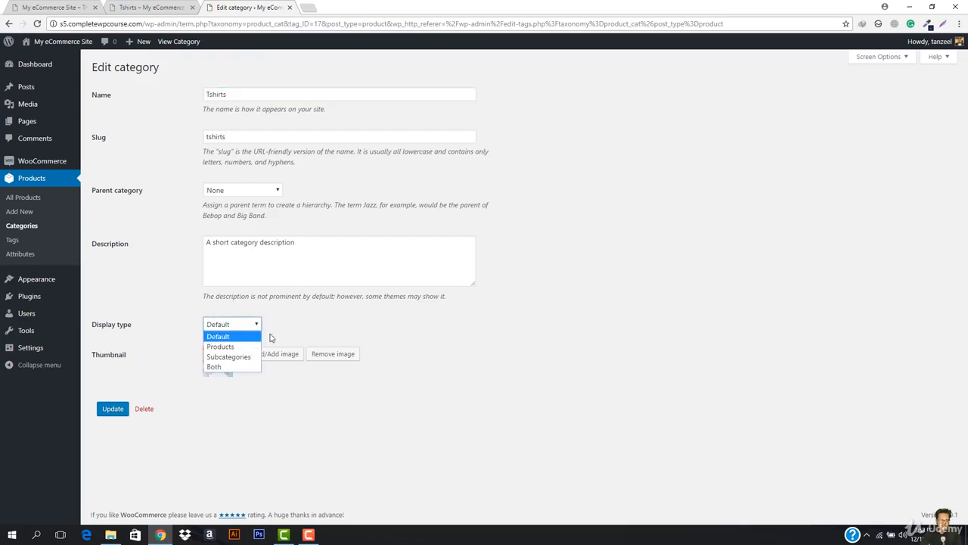
click(214, 355)
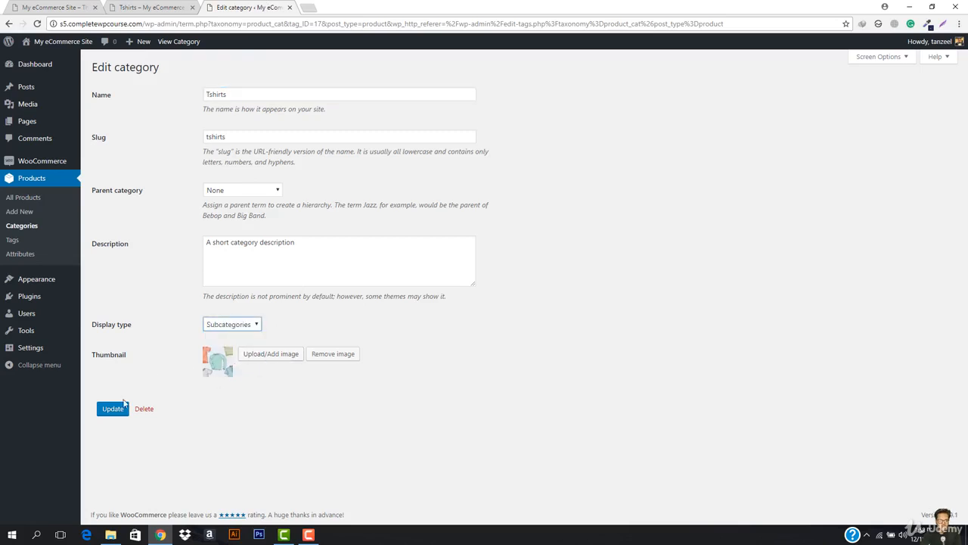
click(227, 327)
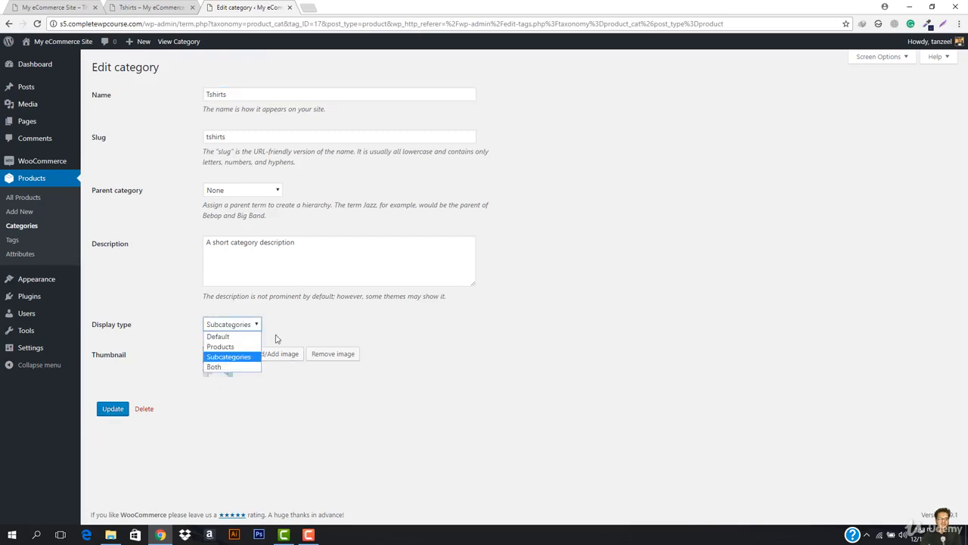
click(229, 335)
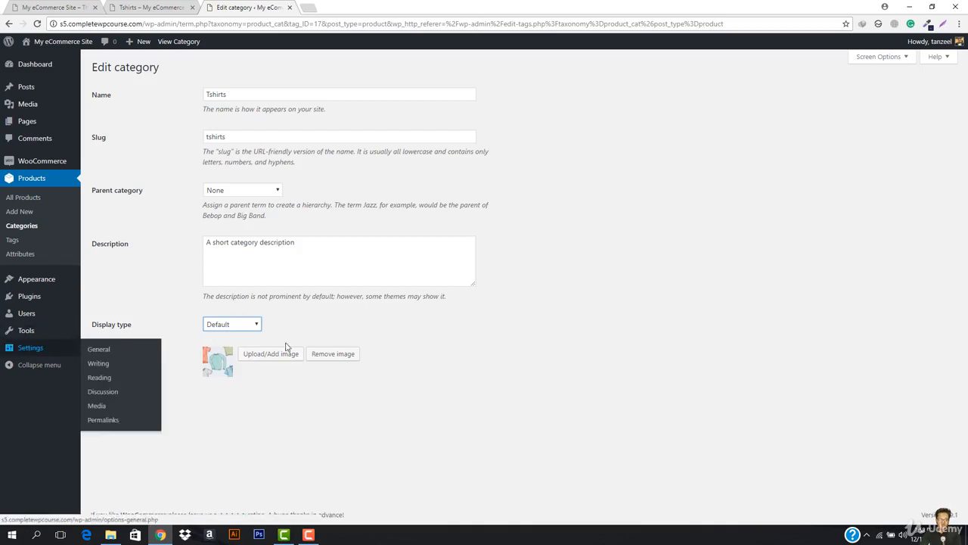
Set the Tshirts category's display type to Subcategories and update the category
click(229, 328)
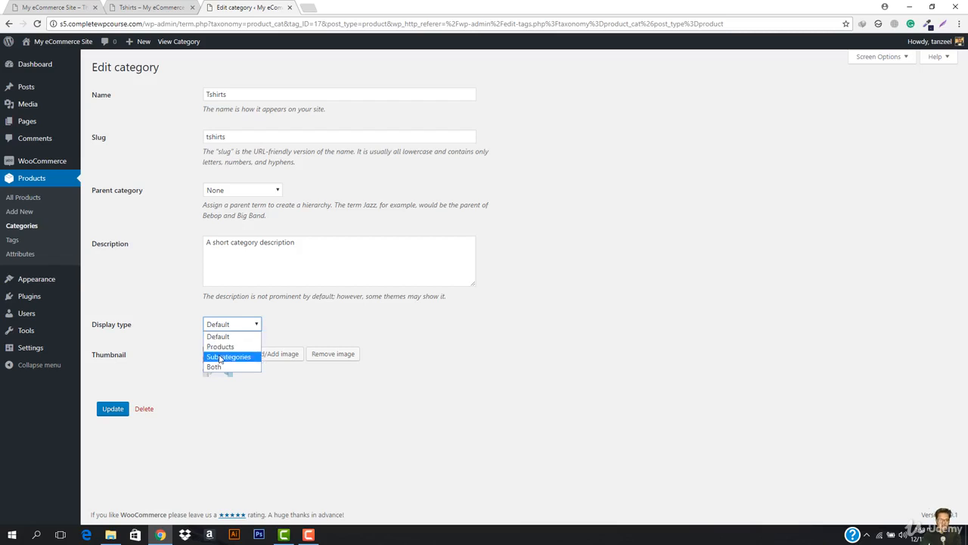
click(224, 357)
click(115, 408)
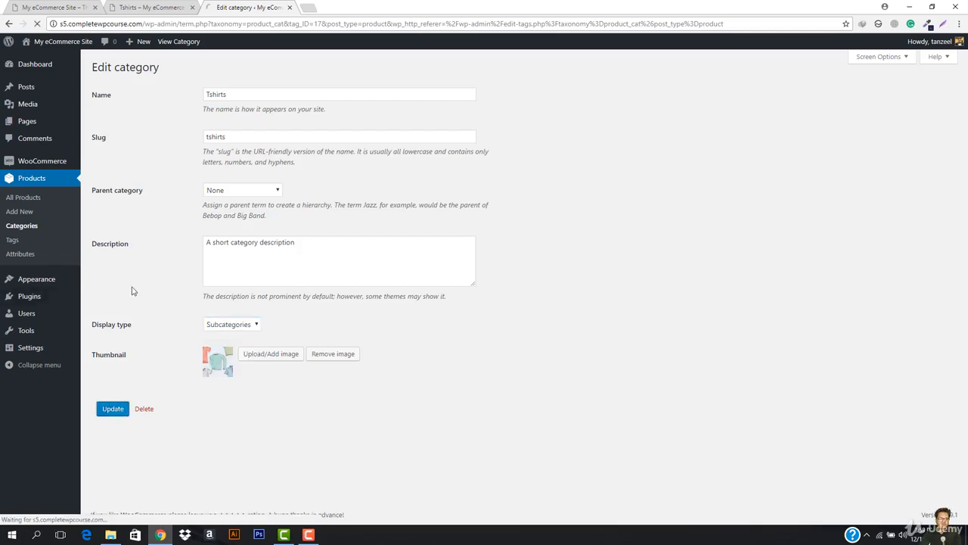
Reload the store's Tshirts category page to check how it displays with the new setting
click(128, 6)
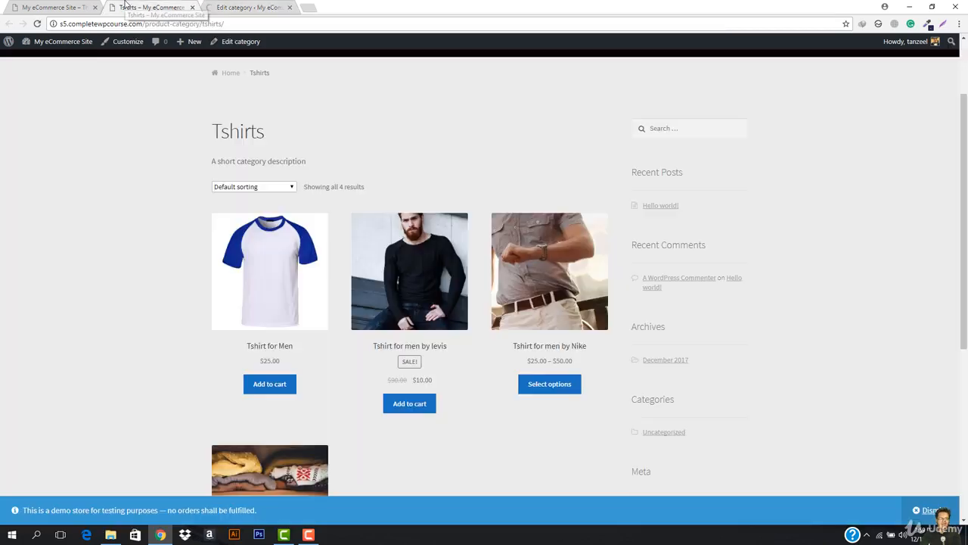
click(254, 25)
key(Return)
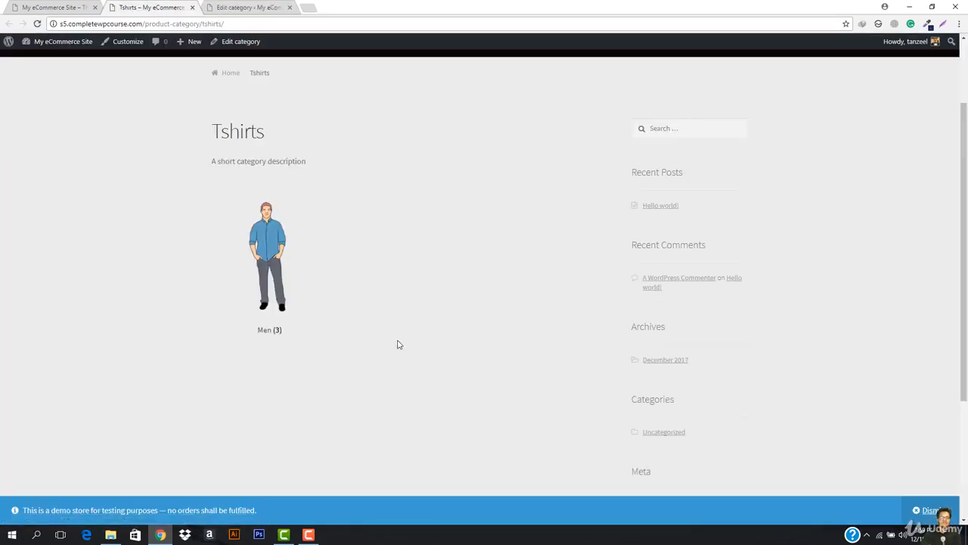
scroll(391, 331, up, 1)
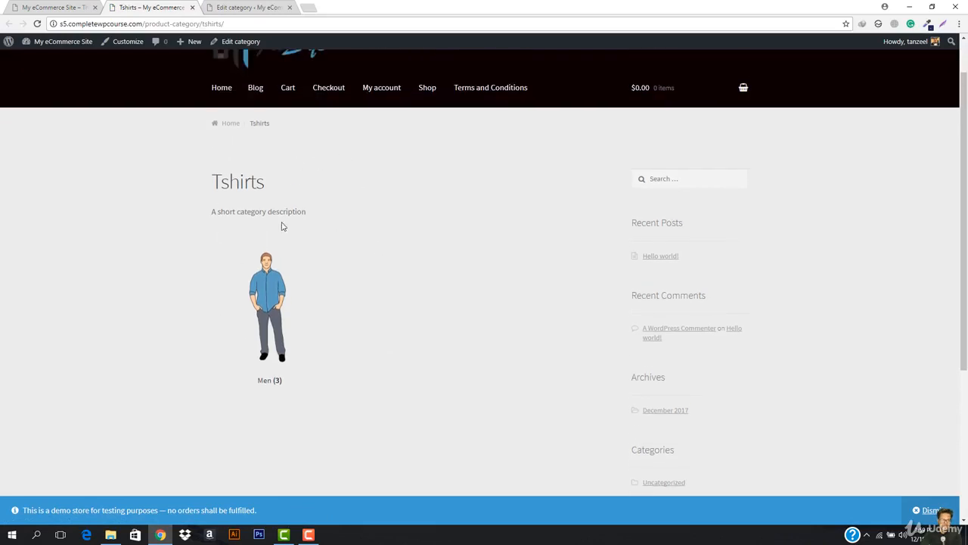
Open the Men subcategory, look through its products, and return to the Tshirts category page
click(282, 297)
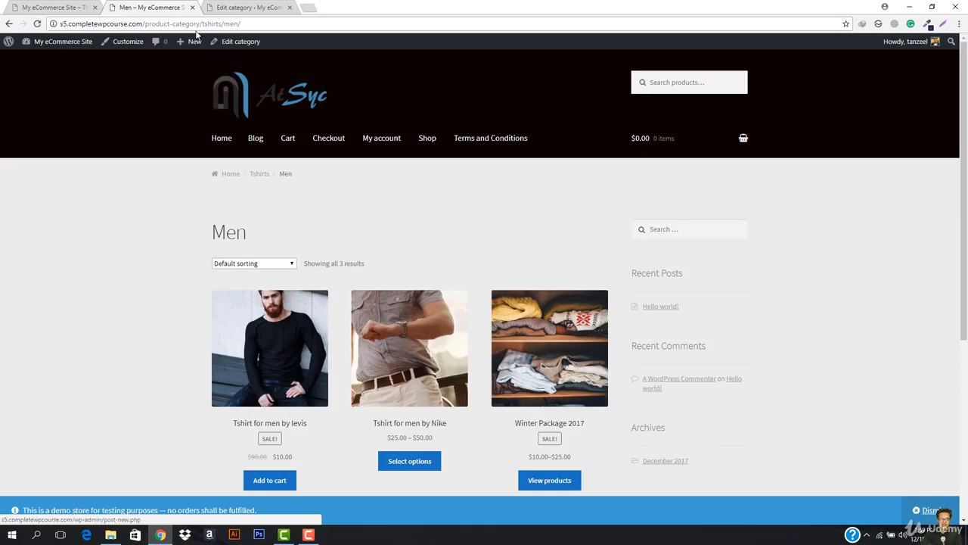
scroll(357, 259, down, 1)
scroll(358, 260, down, 4)
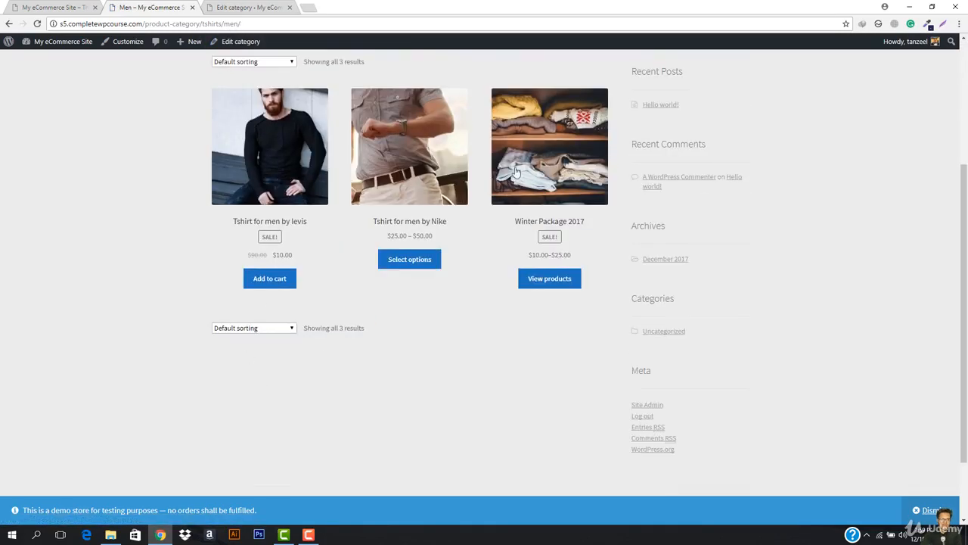
scroll(521, 211, up, 3)
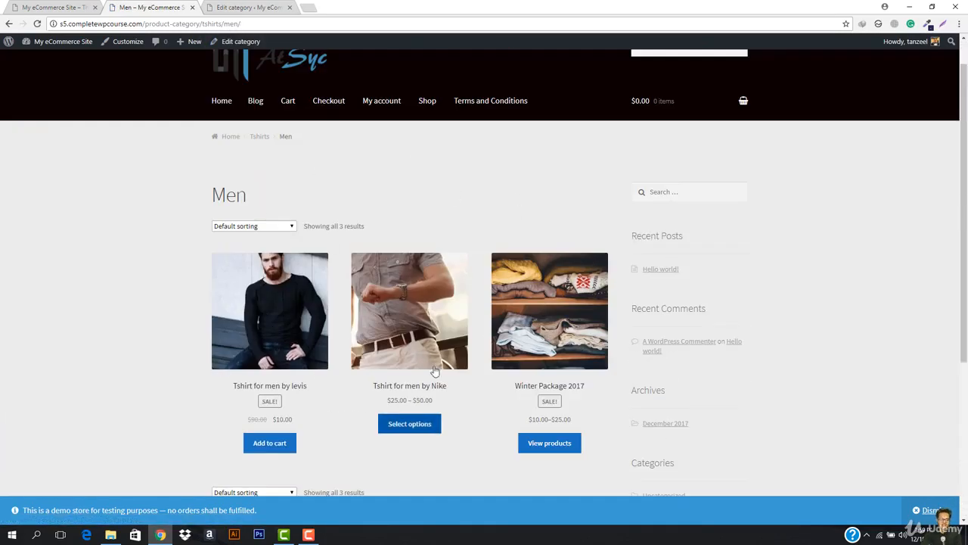
scroll(302, 323, up, 1)
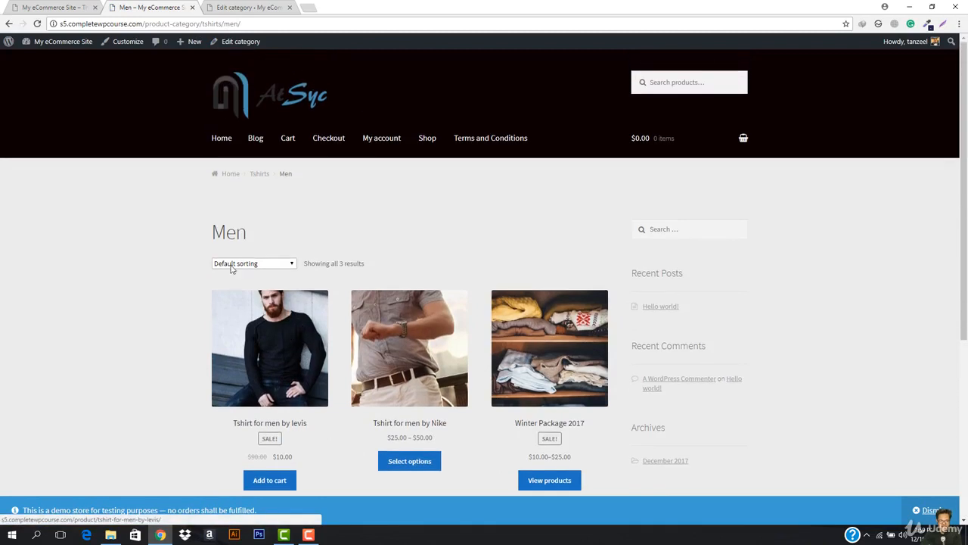
click(260, 174)
Change the Tshirts category's display type to Both and update the category
click(227, 6)
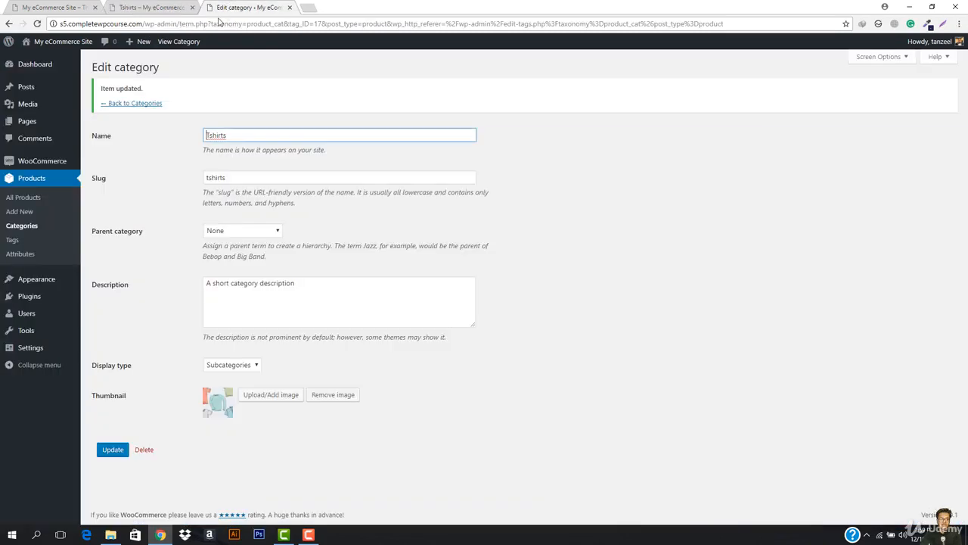
click(250, 366)
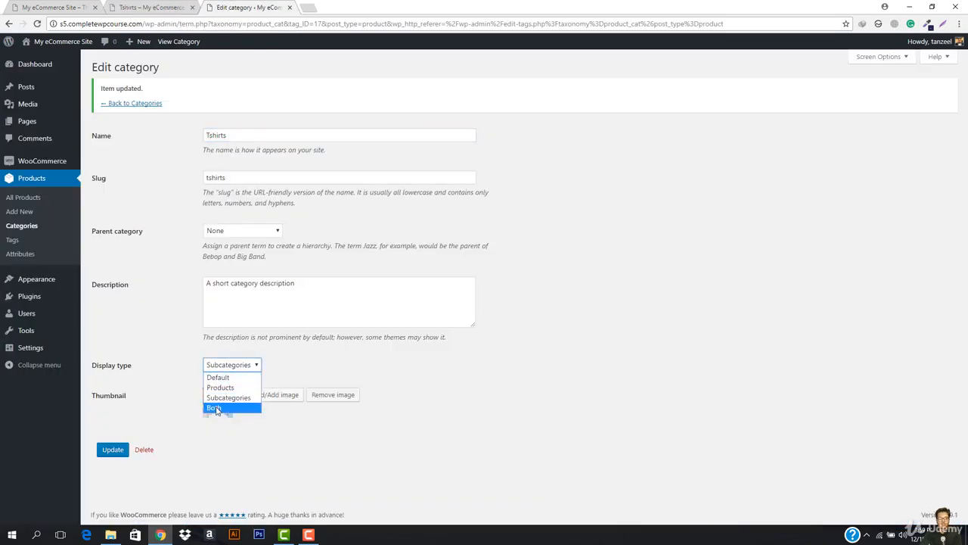
click(217, 406)
click(110, 450)
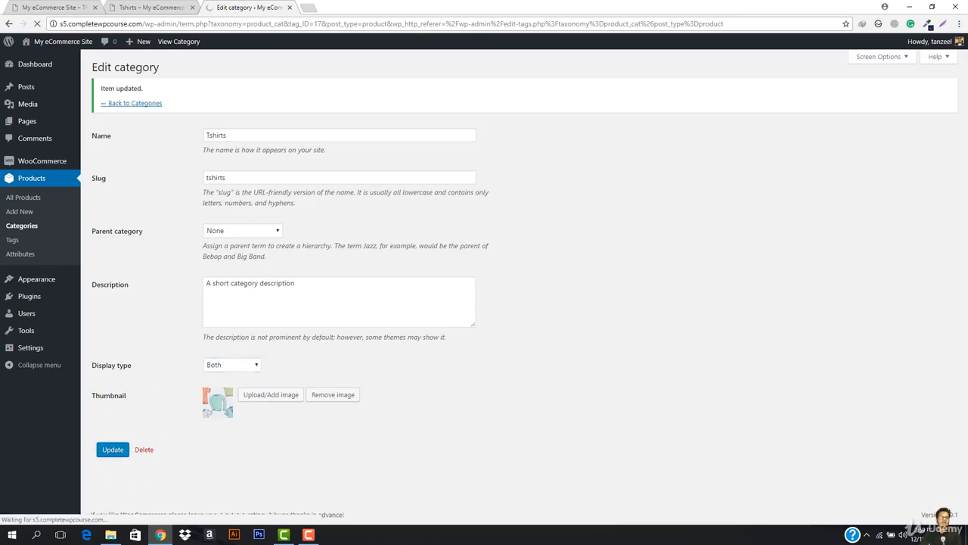
Reload the store's Tshirts page and look through its subcategories and products
click(138, 6)
click(251, 24)
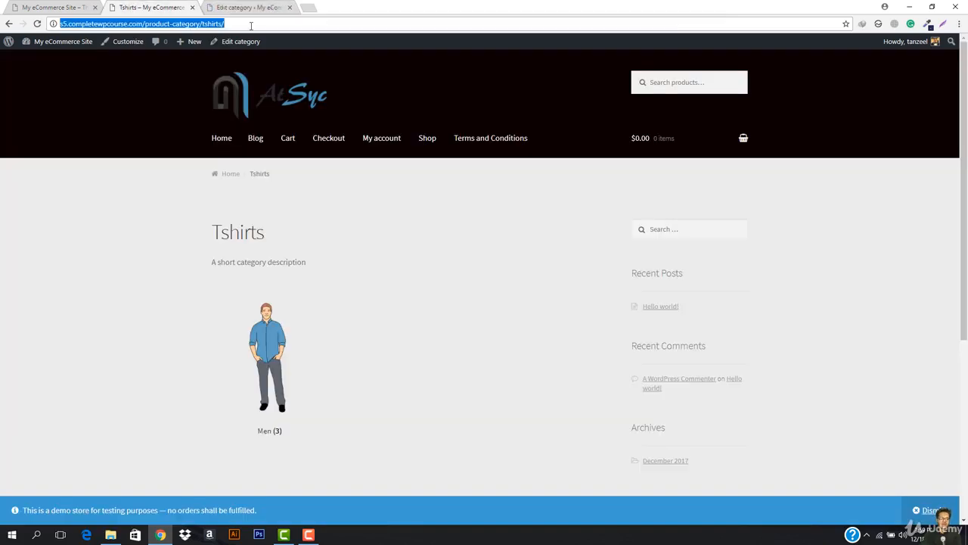
key(Return)
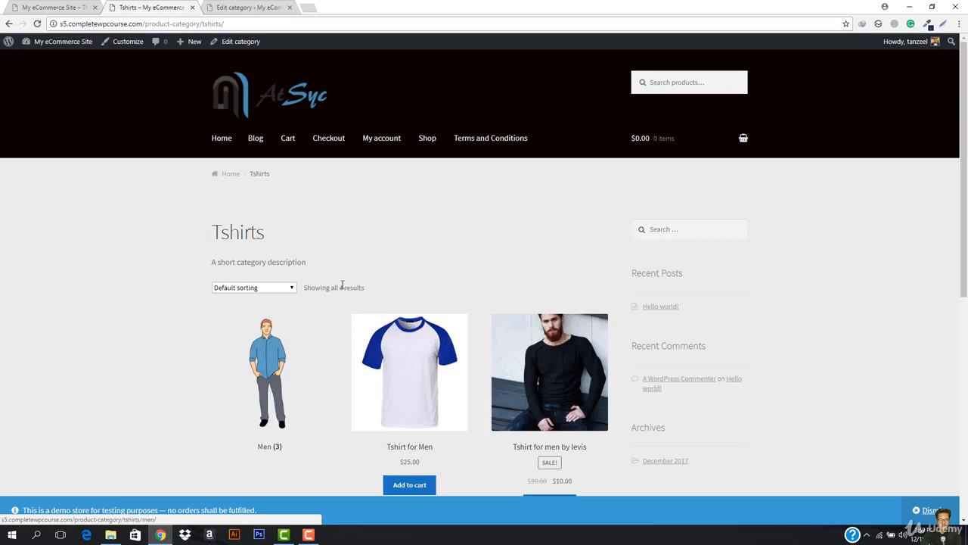
scroll(340, 283, down, 3)
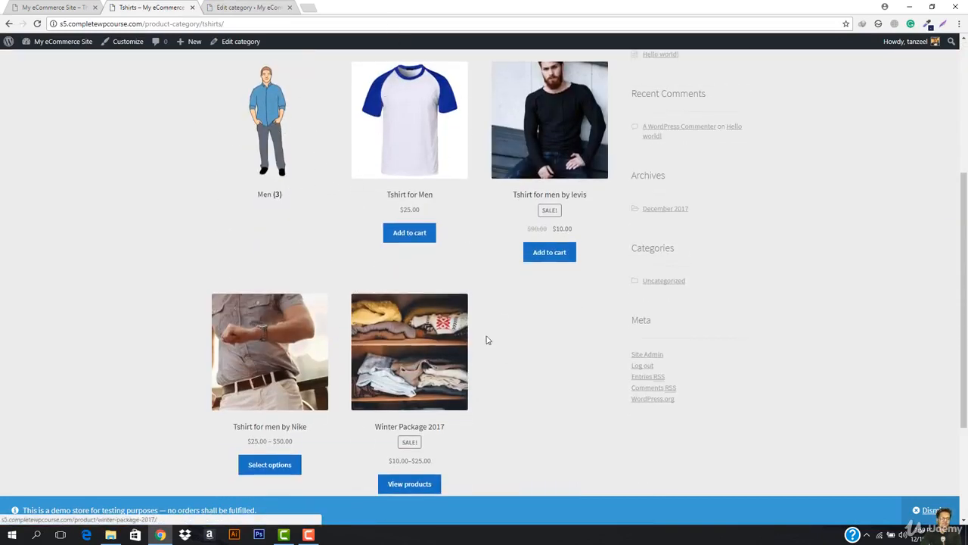
scroll(488, 341, up, 4)
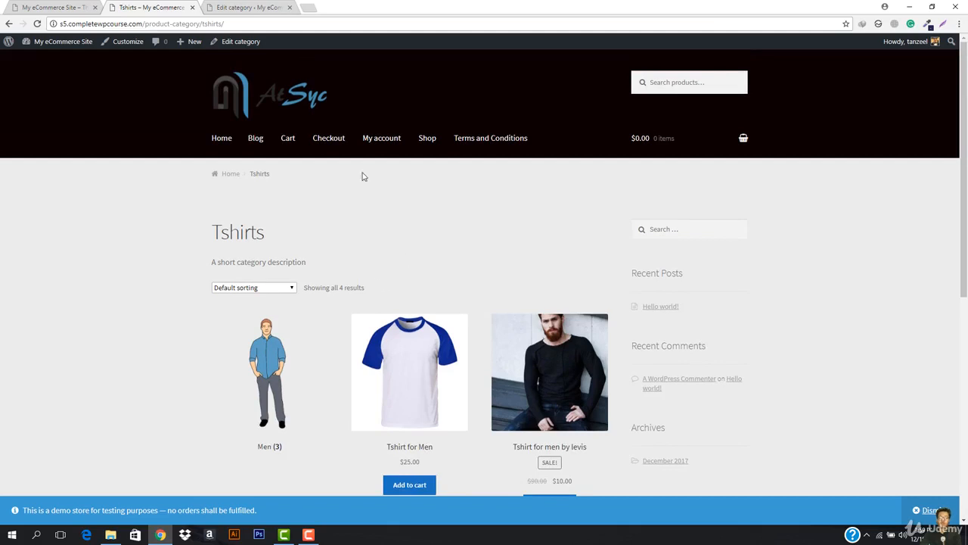
click(242, 7)
click(239, 369)
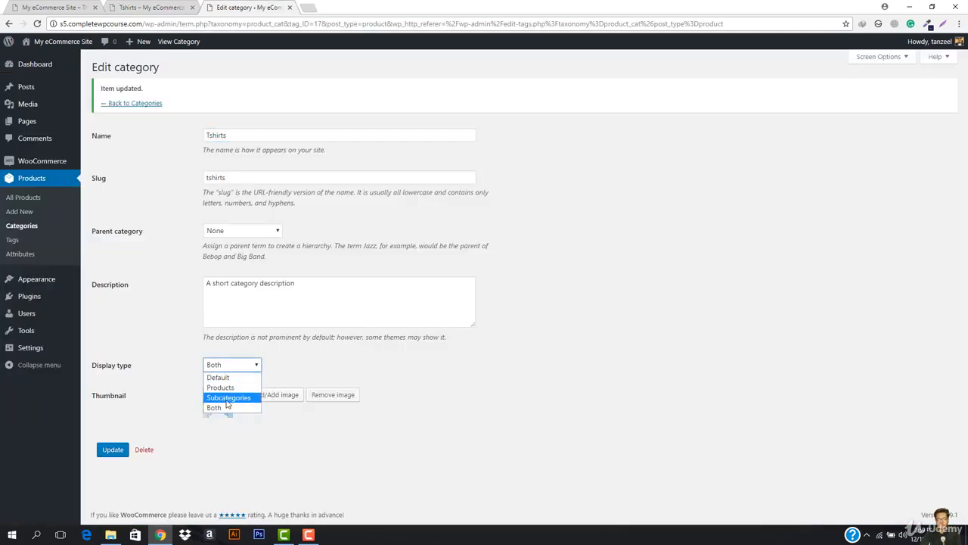
click(227, 398)
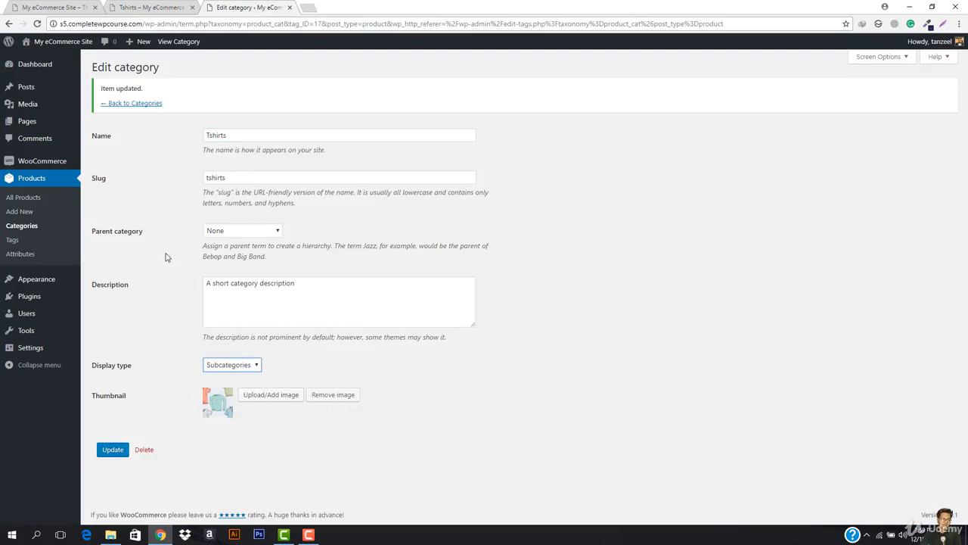
click(182, 7)
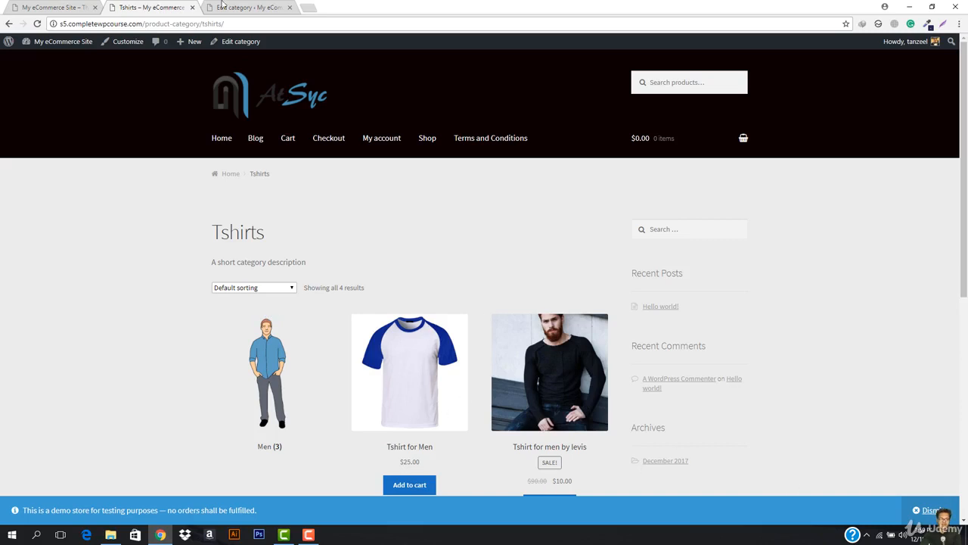
Set the Tshirts category's display type to Default and update the category
click(222, 7)
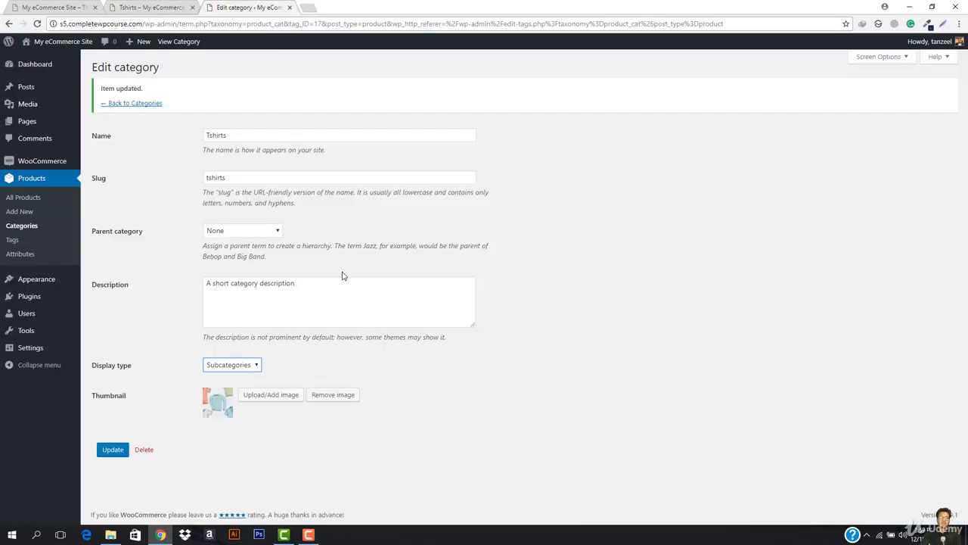
click(224, 369)
click(221, 377)
click(112, 450)
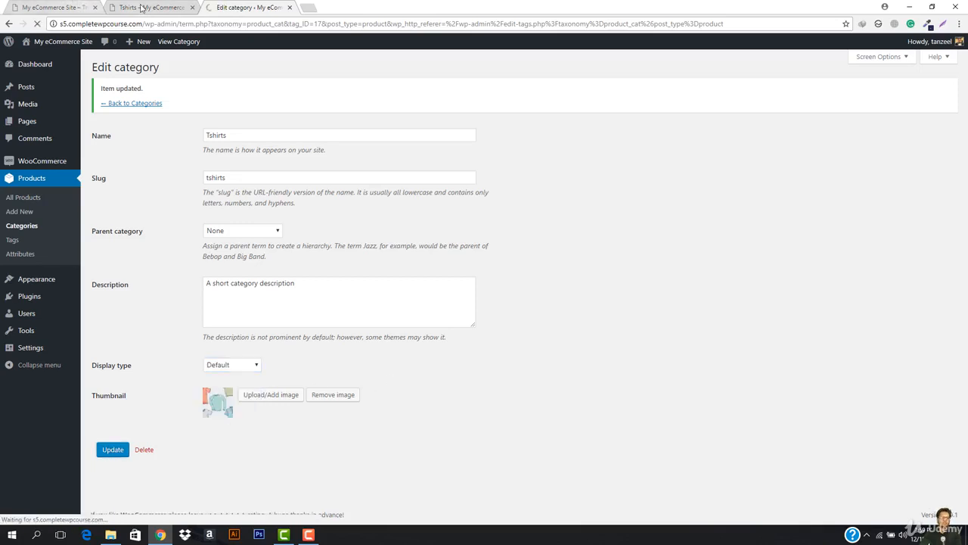
Reload the store's Tshirts category page and look through the products it displays under the Default setting
click(144, 6)
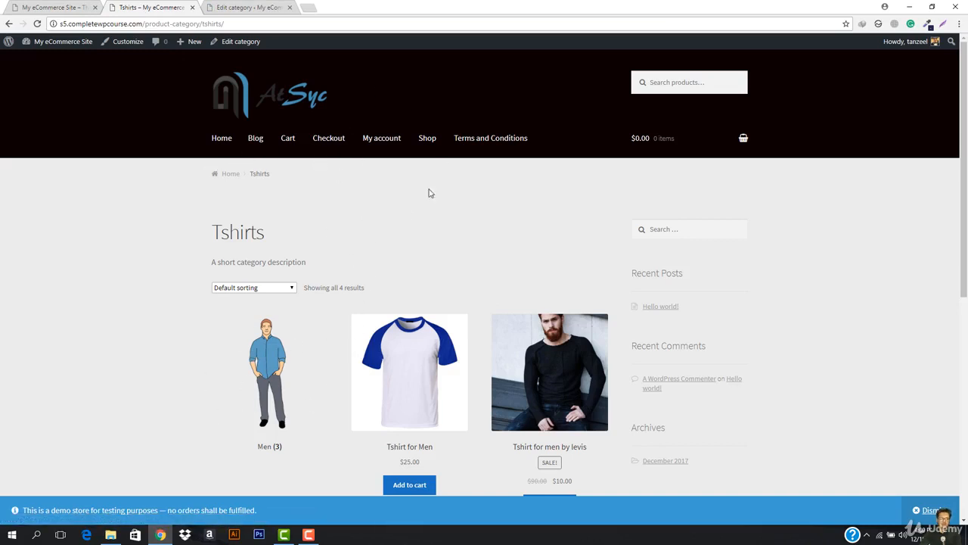
click(327, 22)
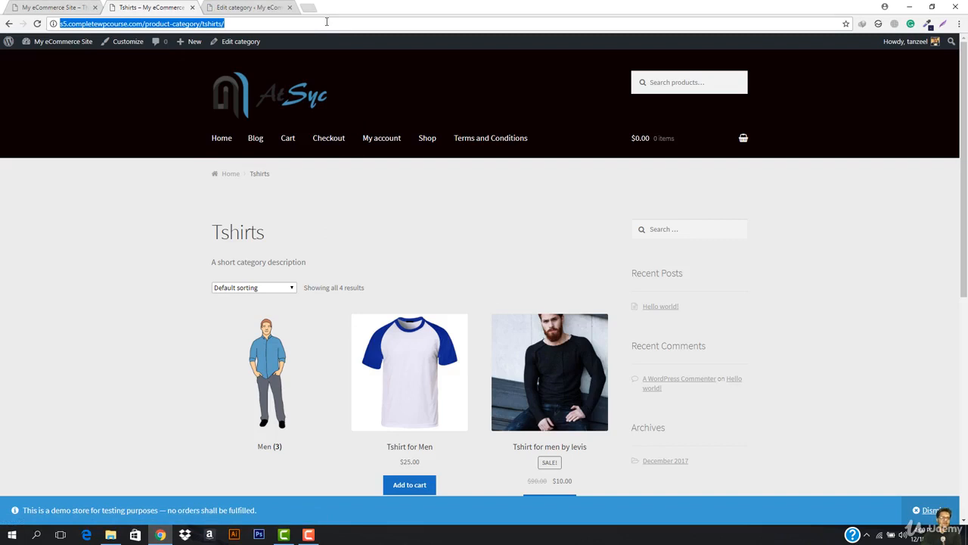
key(Return)
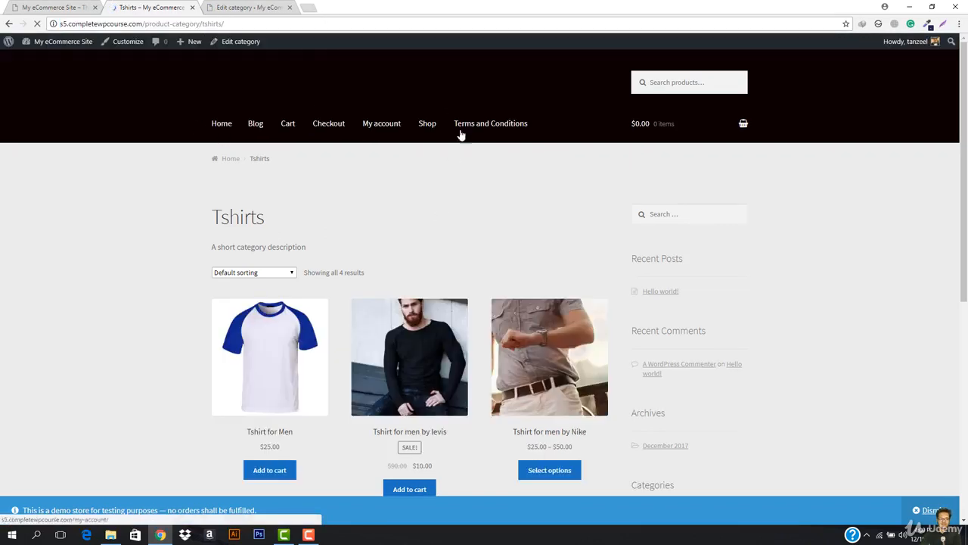
scroll(517, 296, down, 5)
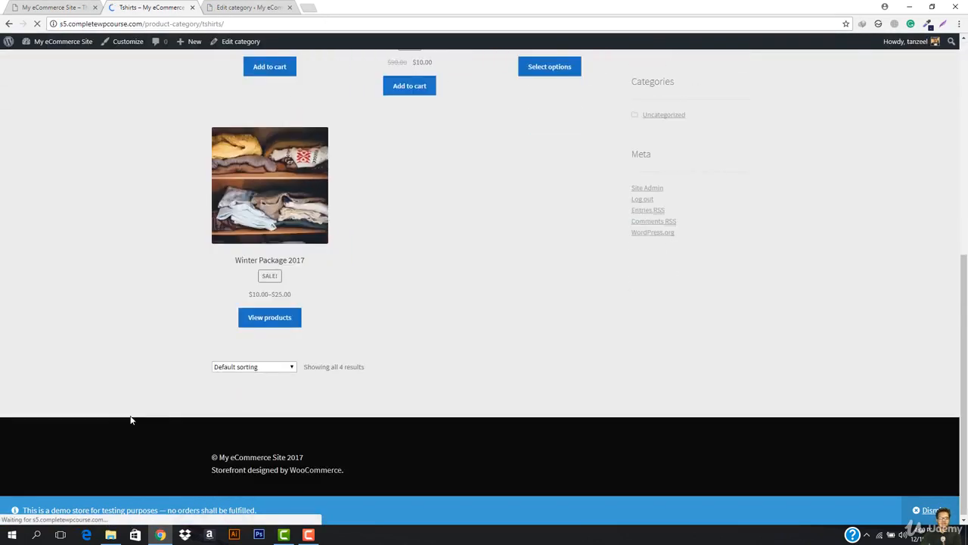
scroll(456, 270, up, 6)
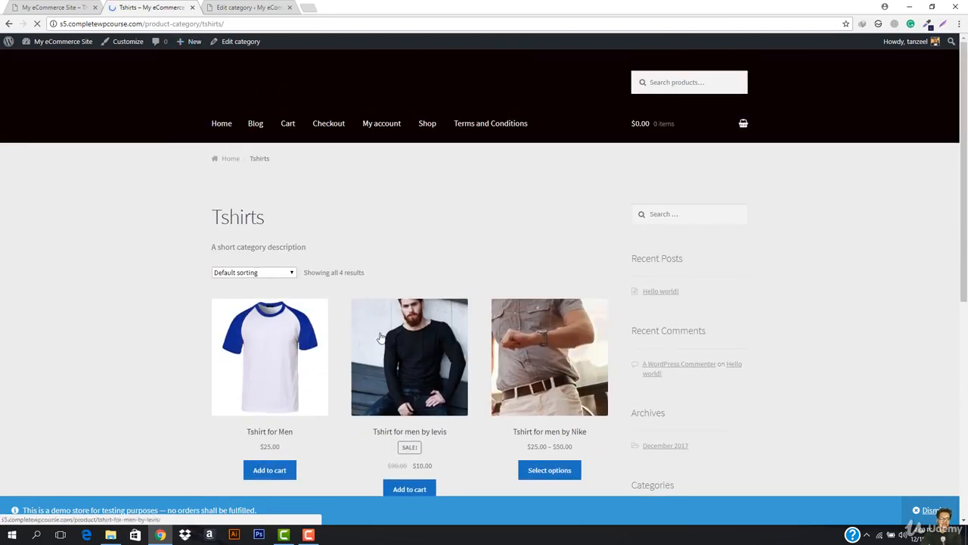
Open the store's home page and examine its category, new product and best seller sections and the navigation
click(253, 99)
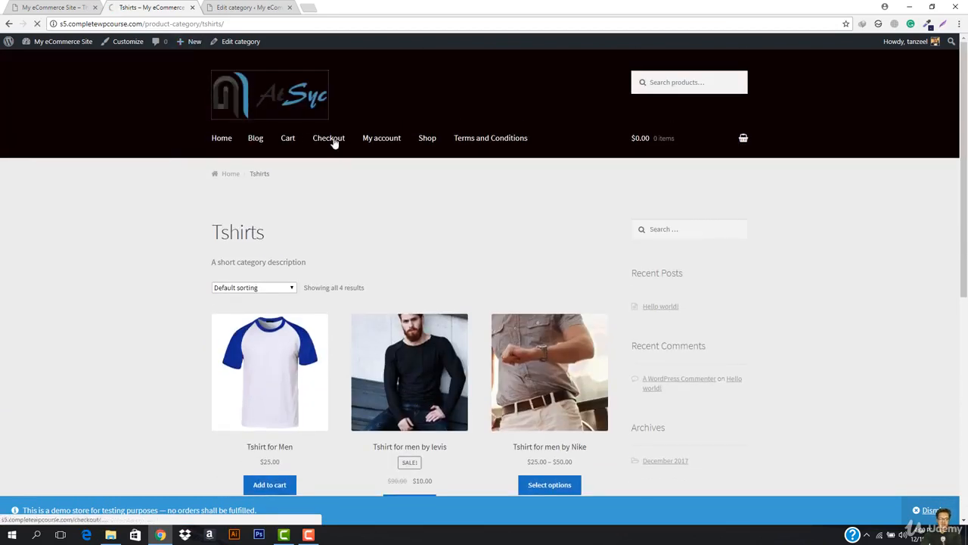
scroll(530, 318, down, 5)
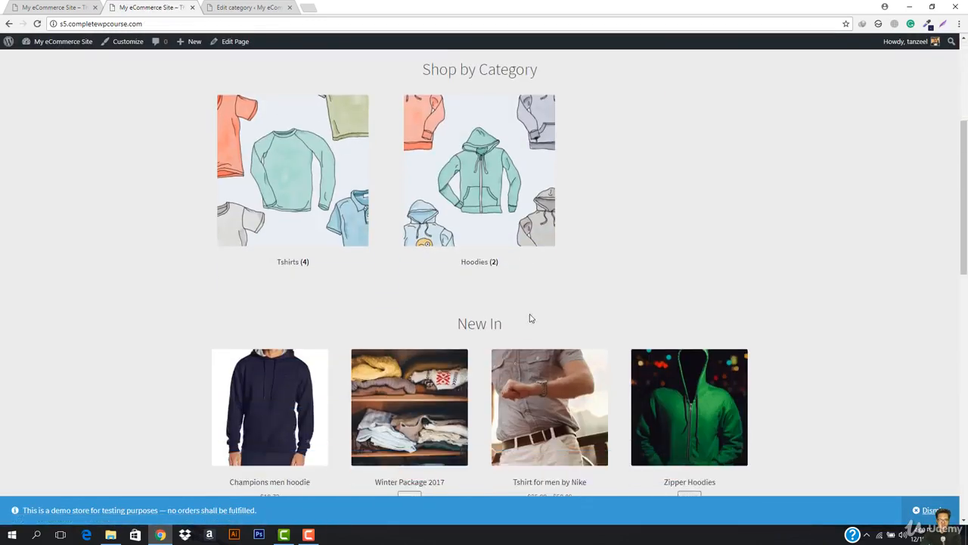
scroll(562, 277, up, 7)
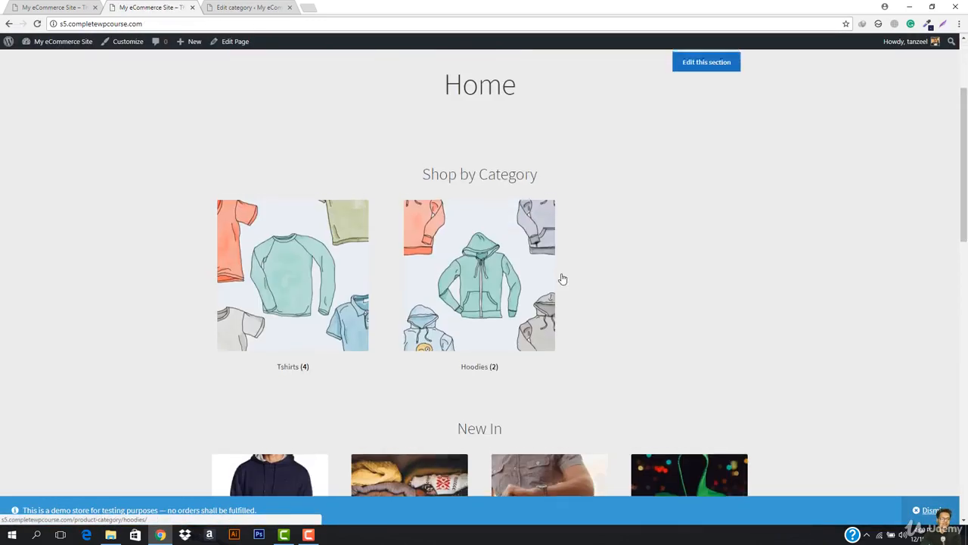
scroll(359, 348, down, 8)
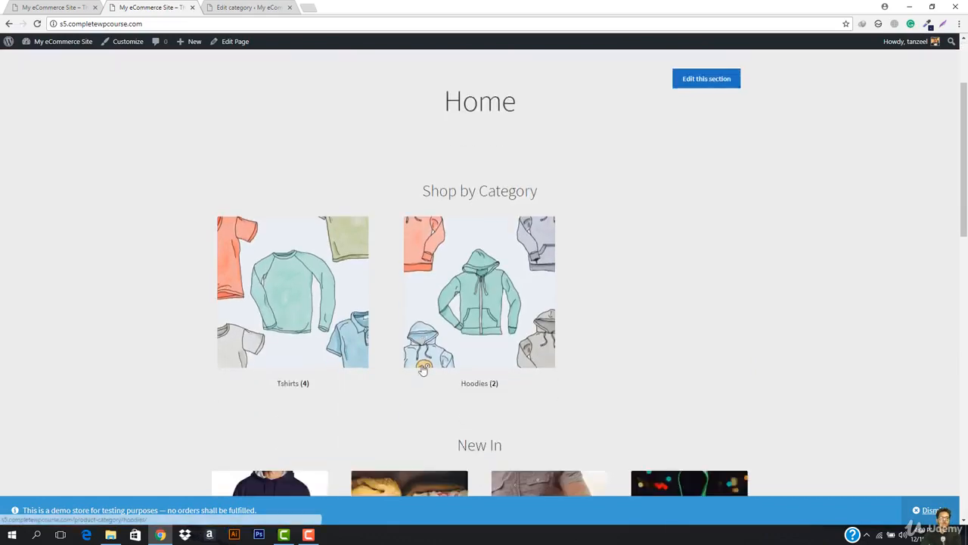
scroll(454, 401, up, 4)
scroll(388, 401, up, 5)
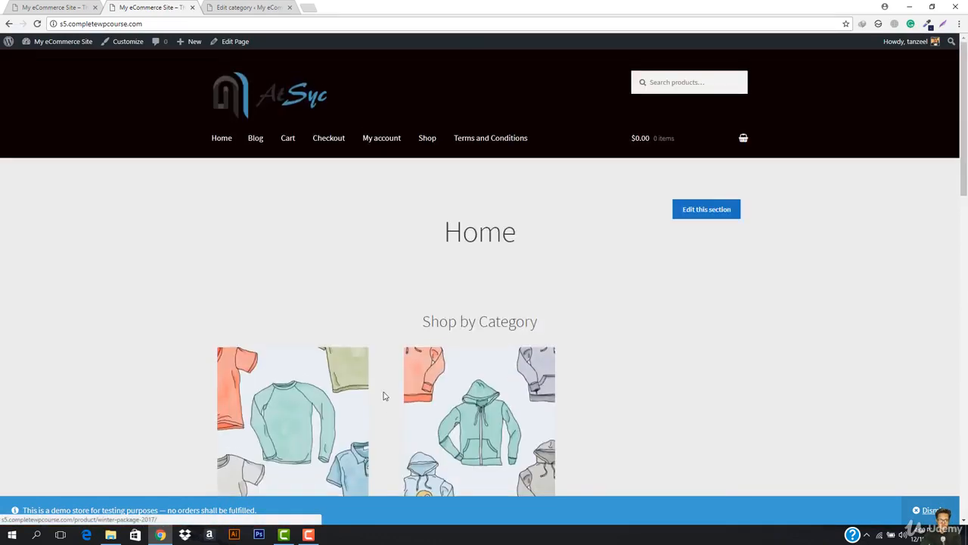
scroll(479, 341, down, 3)
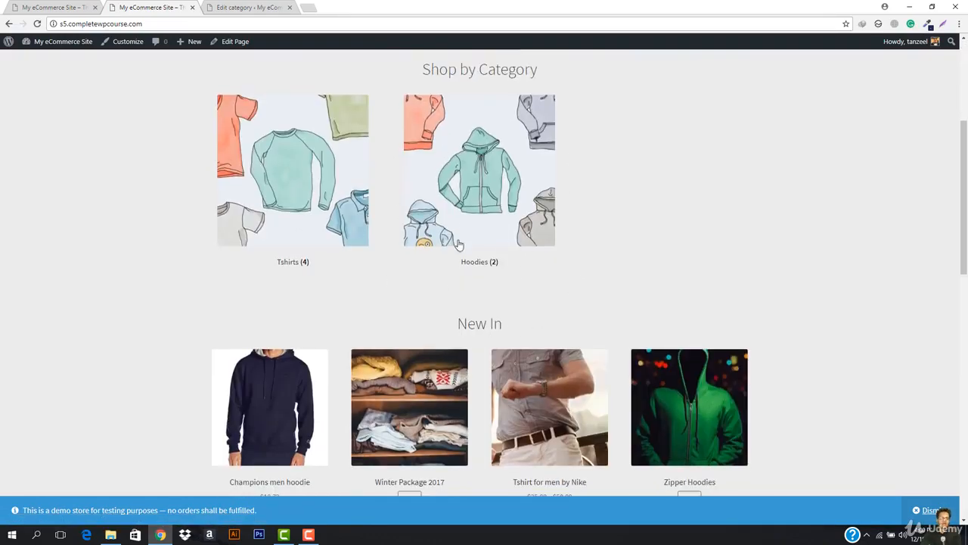
scroll(437, 265, up, 3)
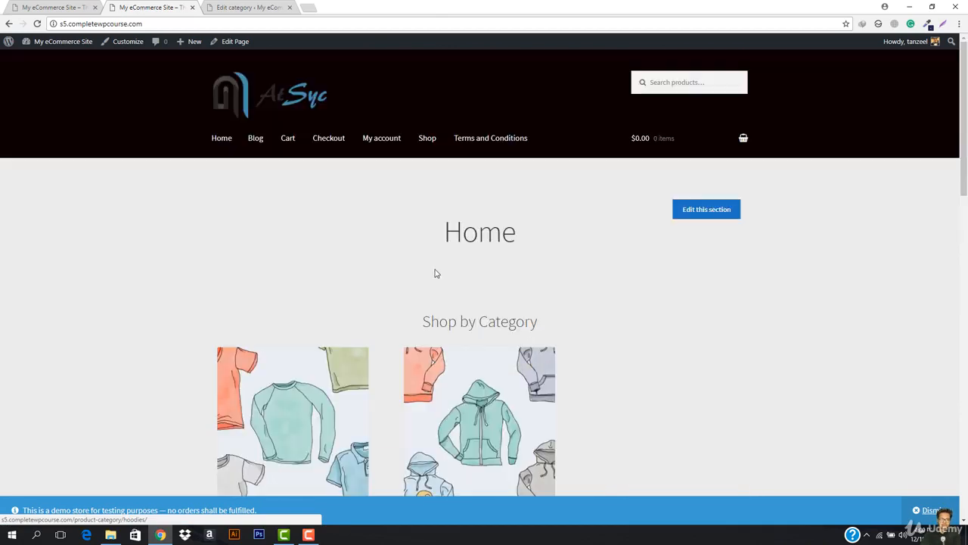
scroll(509, 301, down, 15)
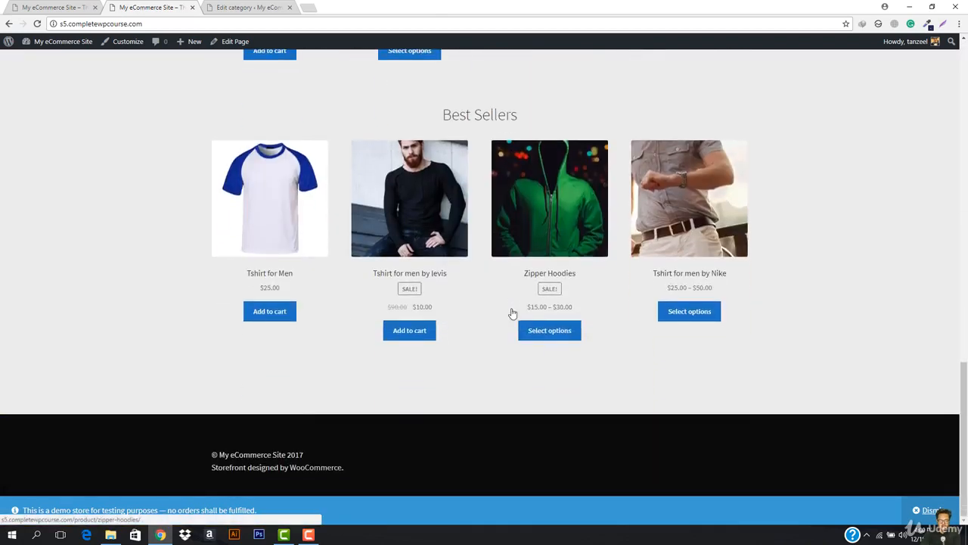
scroll(512, 313, up, 15)
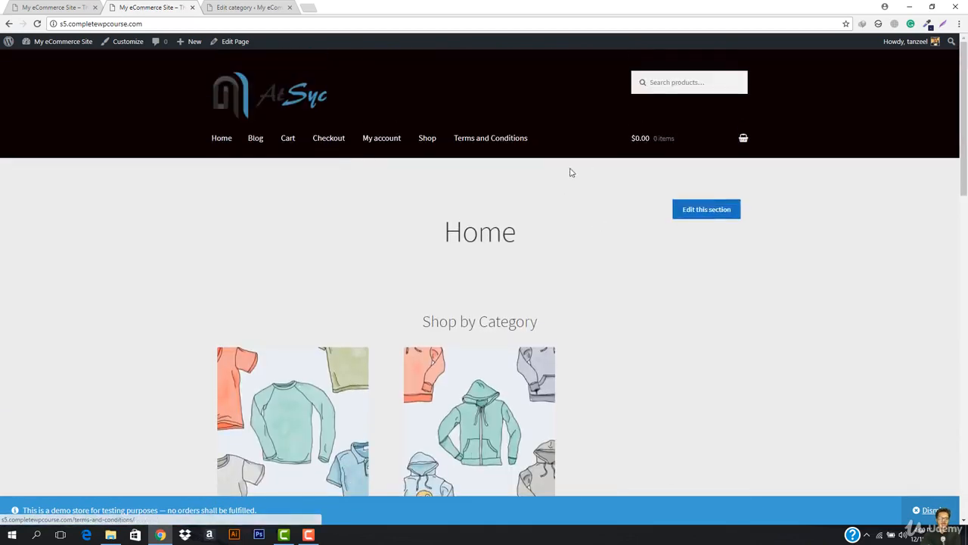
scroll(424, 310, down, 3)
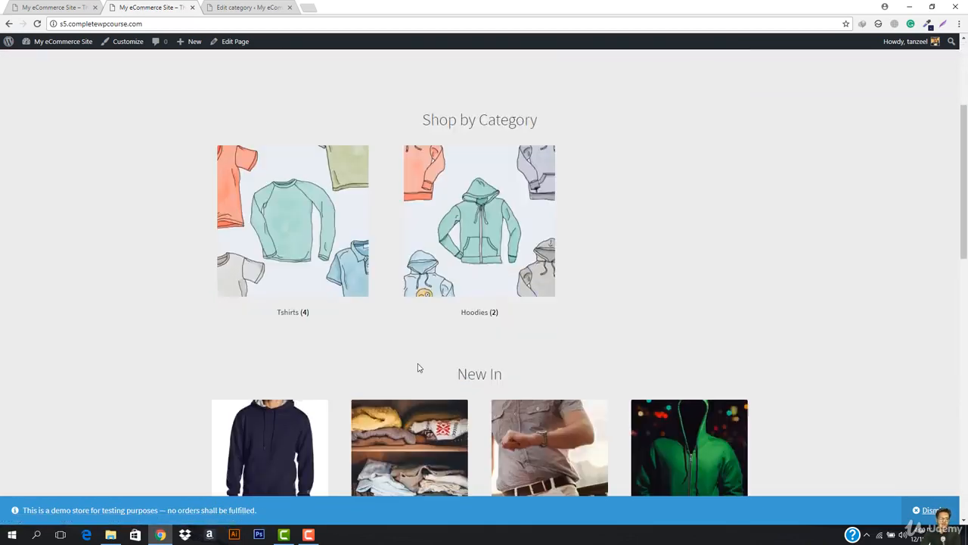
scroll(419, 368, up, 3)
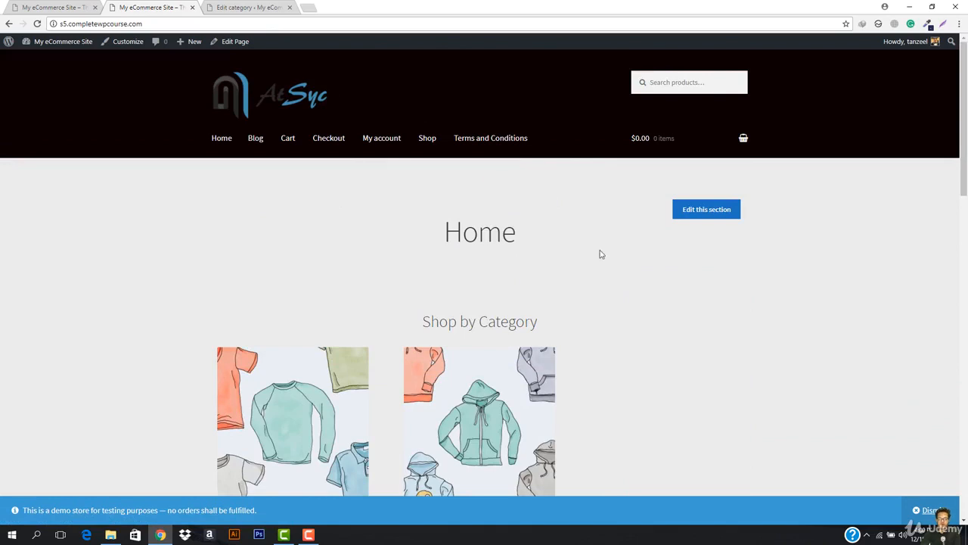
Open the site's menu management page and create a new menu named menu1
mouse_move(63, 44)
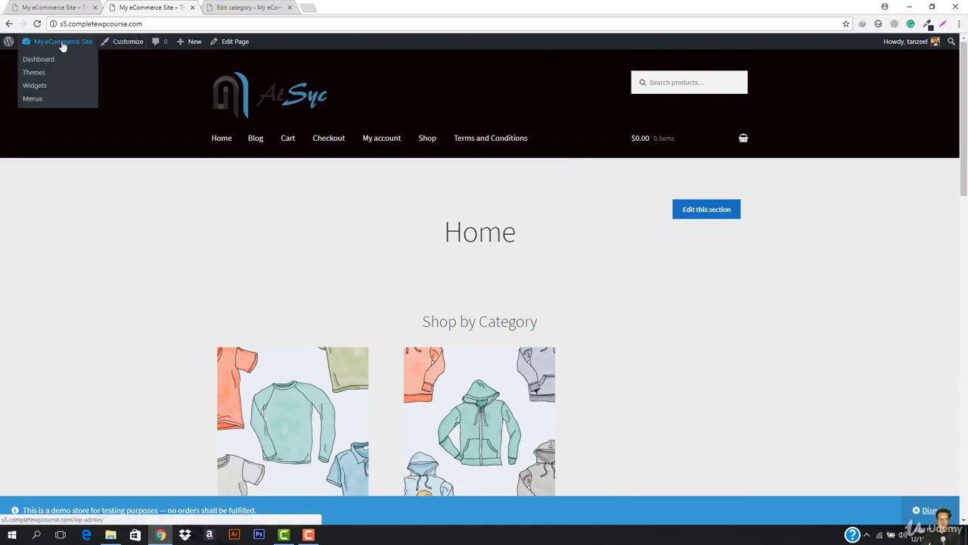
click(32, 99)
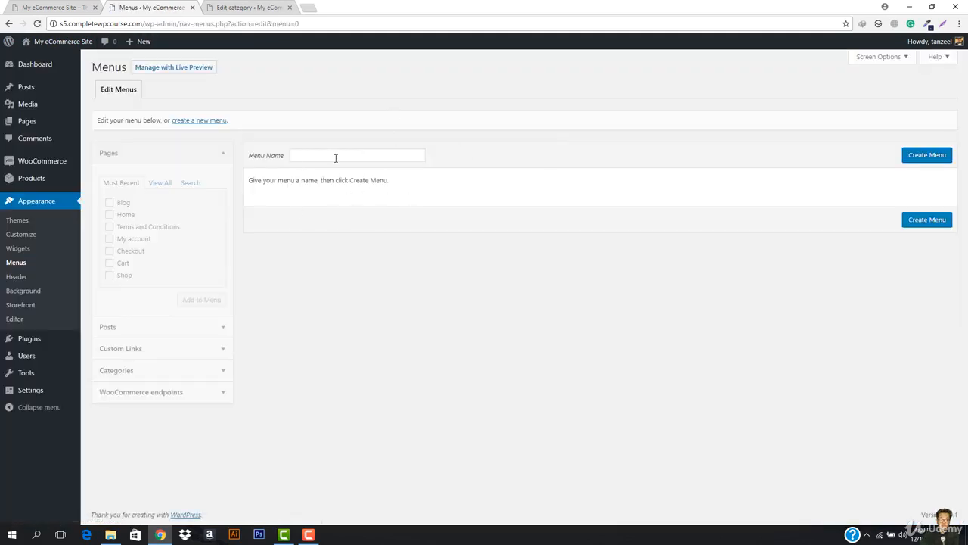
click(335, 158)
text(mu)
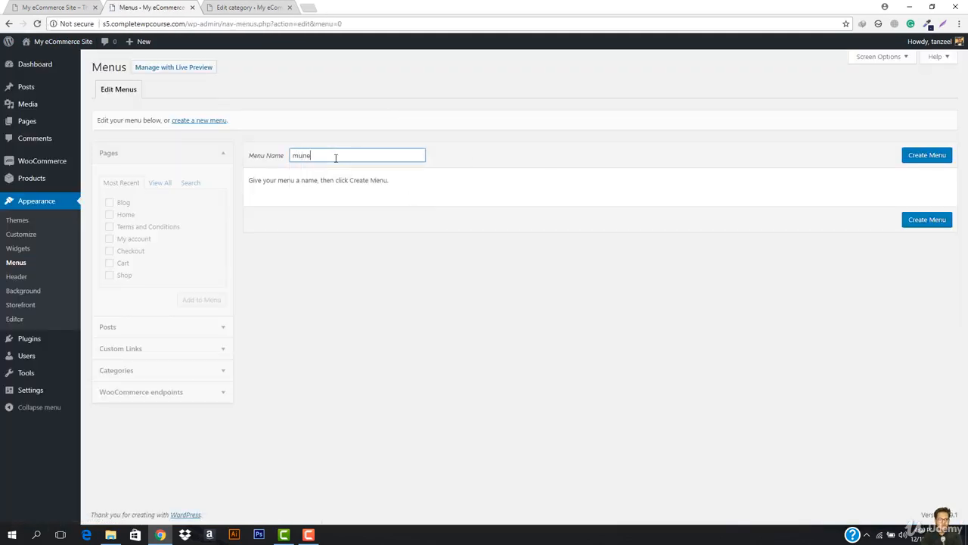
text(ne)
key(BackSpace)
key(BackSpace)
text(enu1)
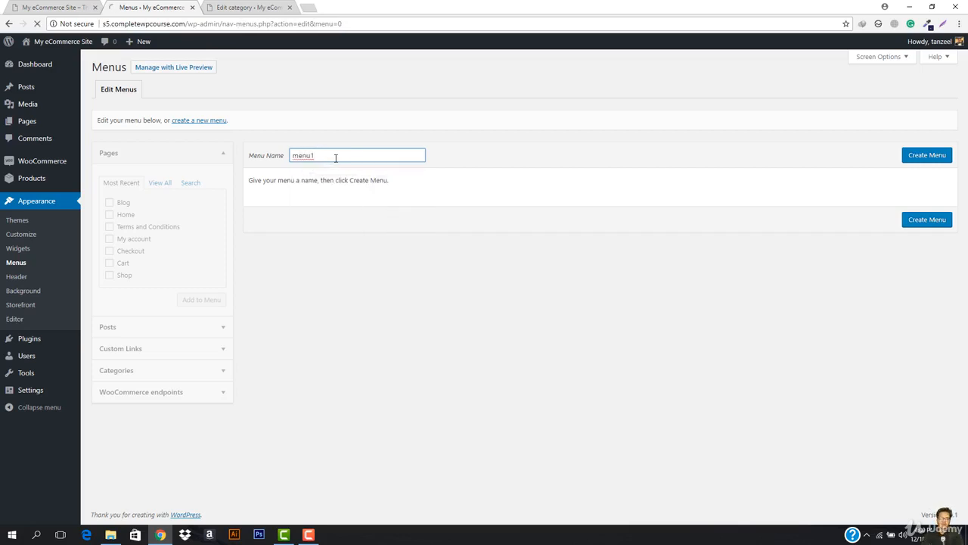
key(Return)
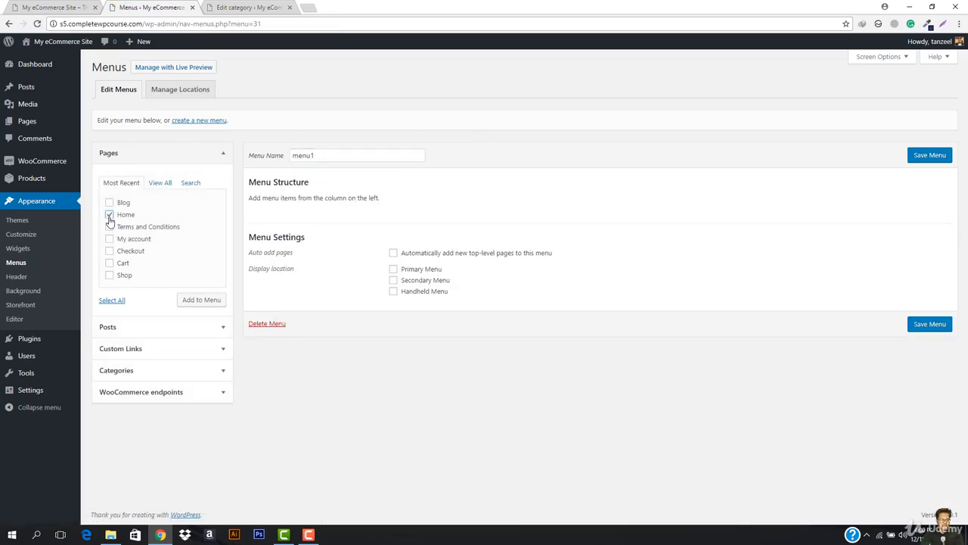
Save menu1 with the Home page as the Primary Menu and check it on the store's home page
click(185, 300)
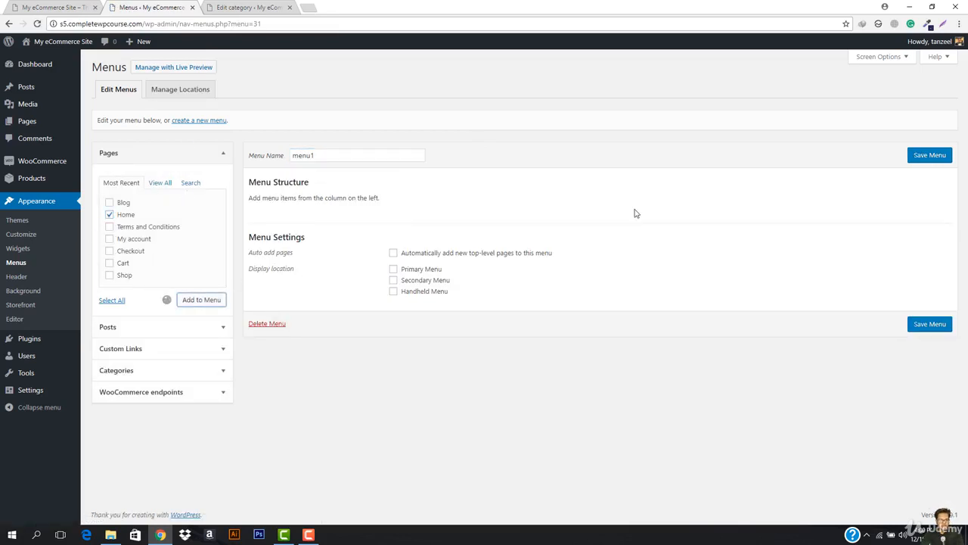
click(393, 295)
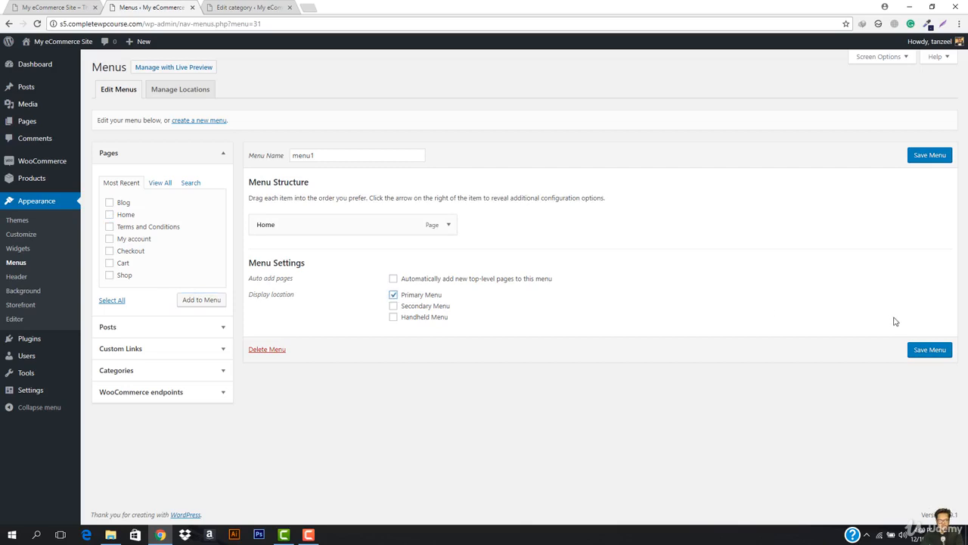
click(932, 349)
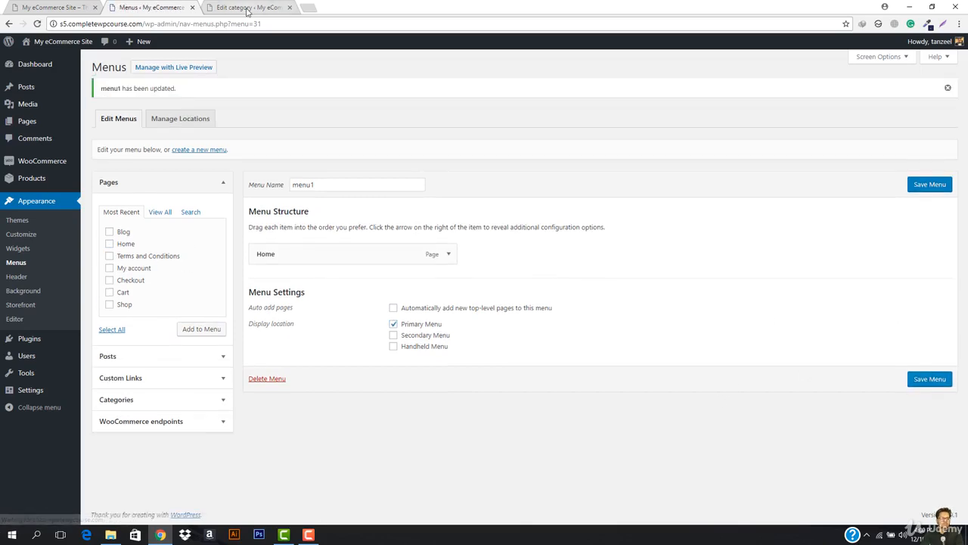
click(248, 8)
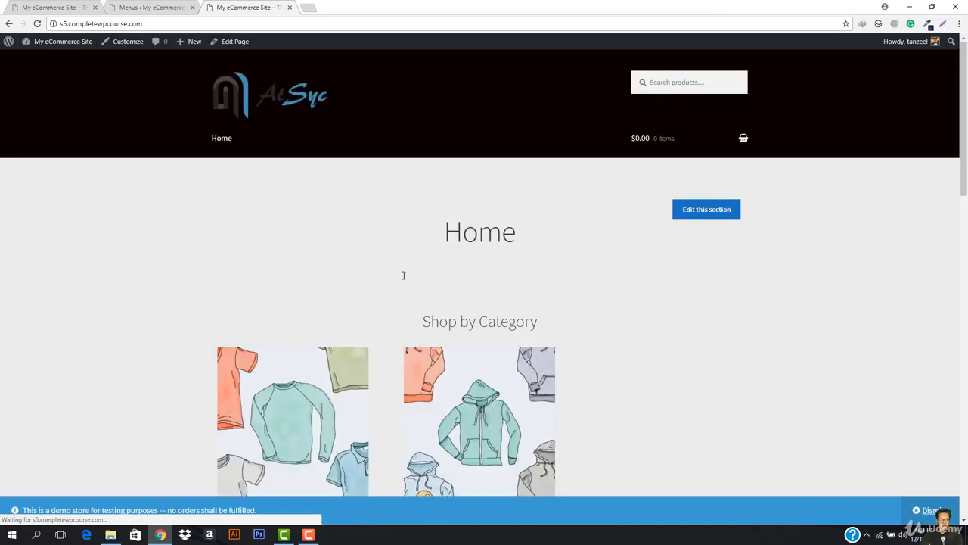
Add the My account, Checkout and Shop pages to menu1, leaving out Cart
click(130, 6)
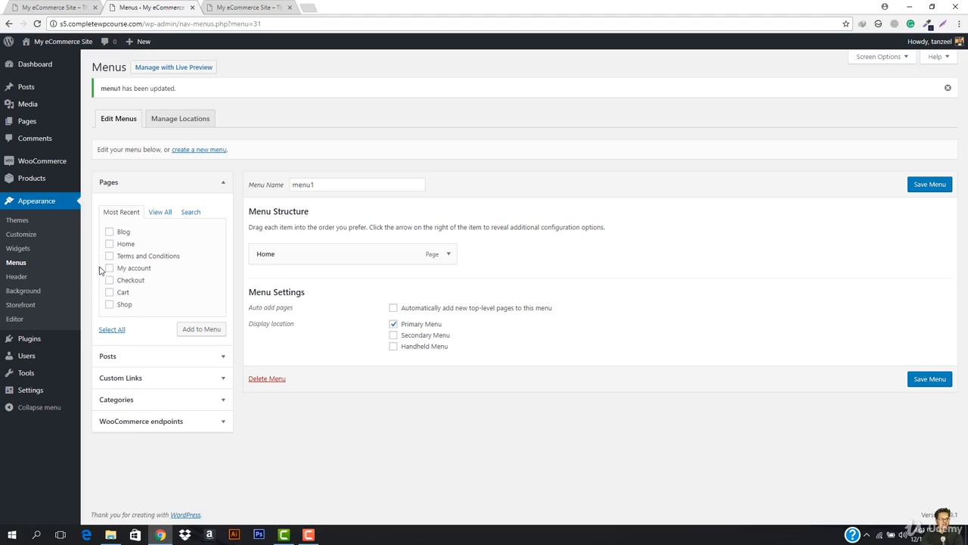
click(110, 305)
click(109, 269)
click(110, 280)
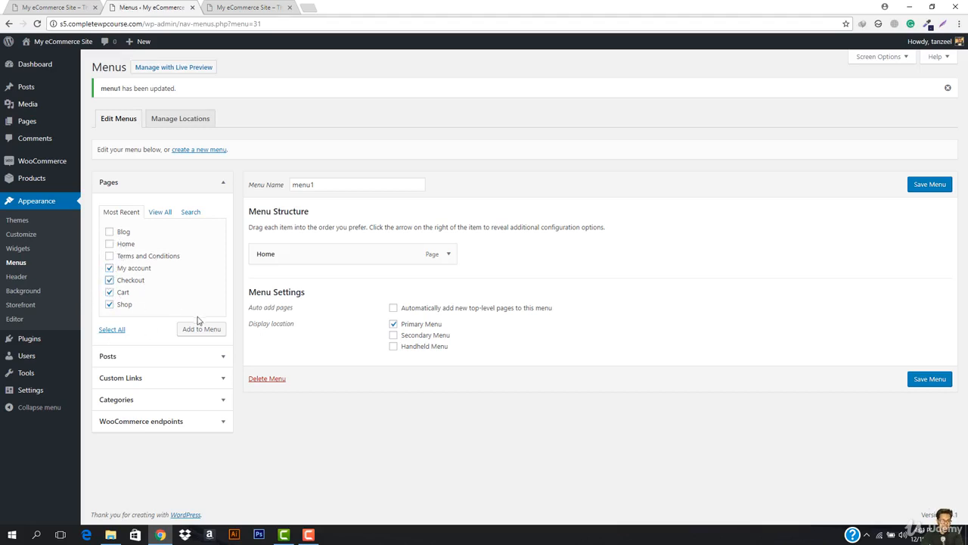
click(109, 293)
click(234, 6)
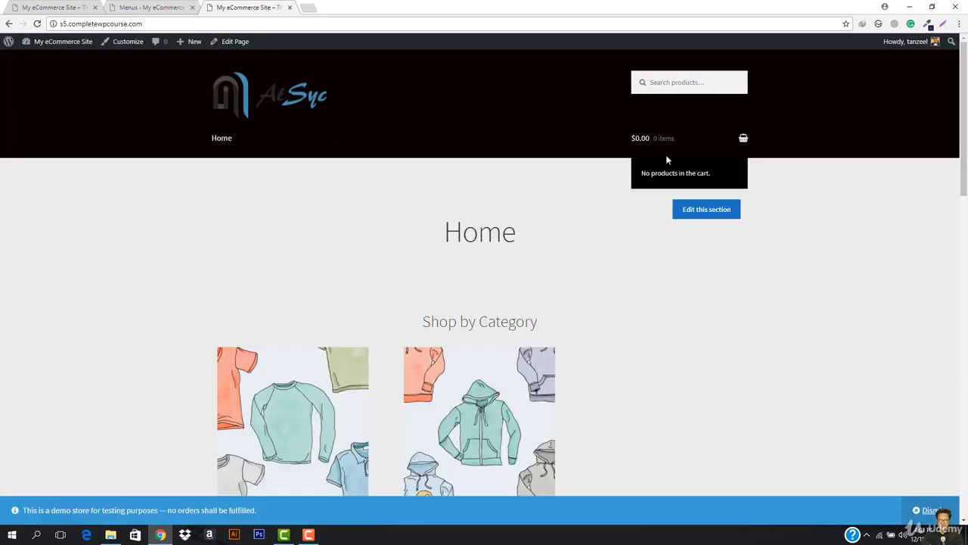
click(149, 6)
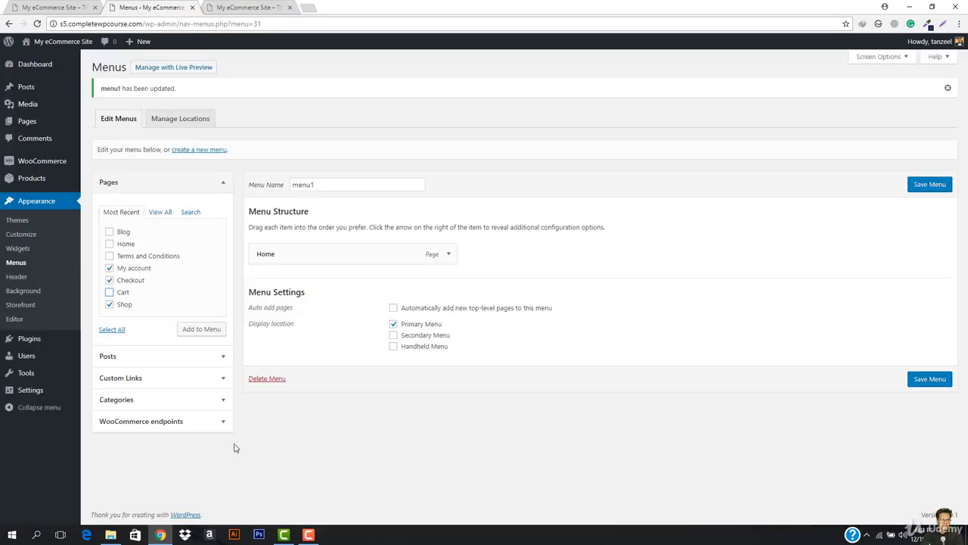
click(206, 329)
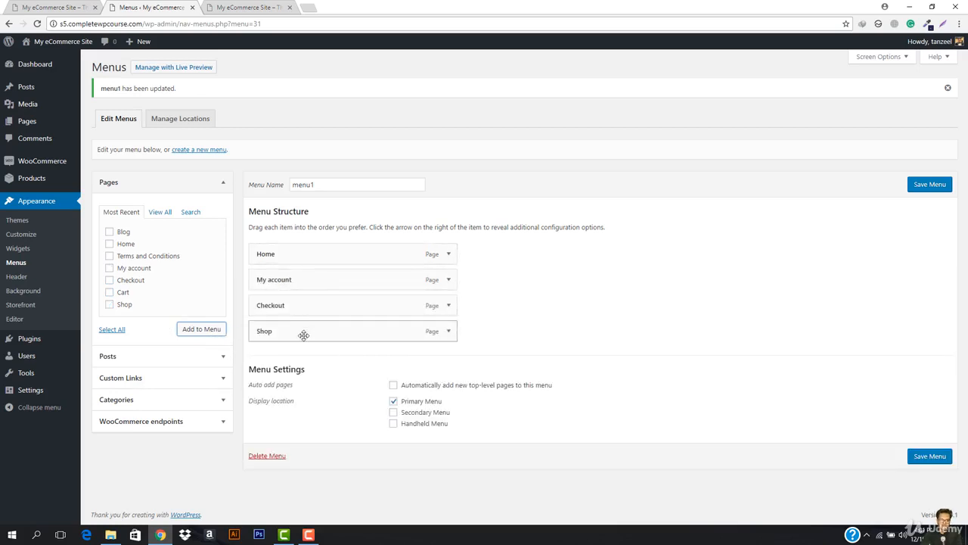
Reorder menu1 to Home, Shop, Checkout, My account and save the menu
drag(304, 335, 303, 284)
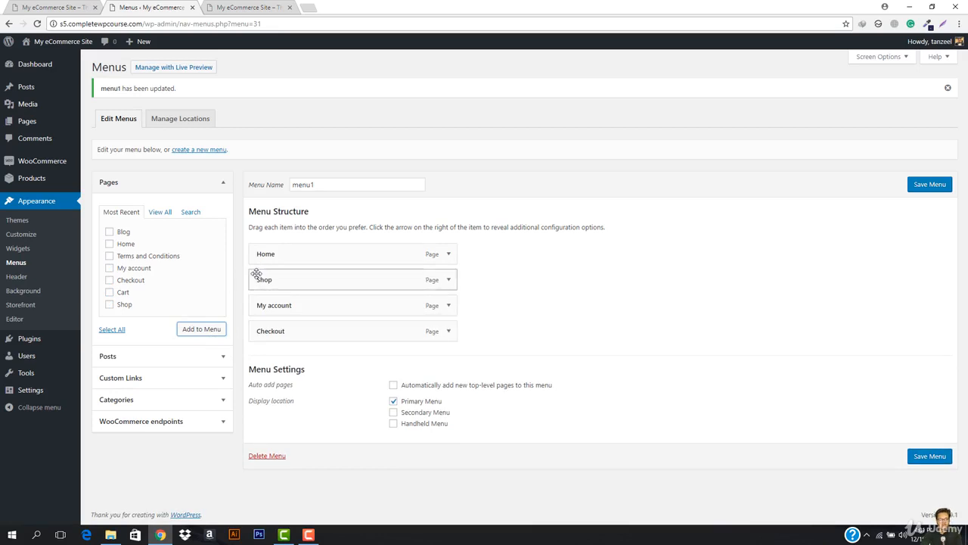
drag(305, 331, 284, 307)
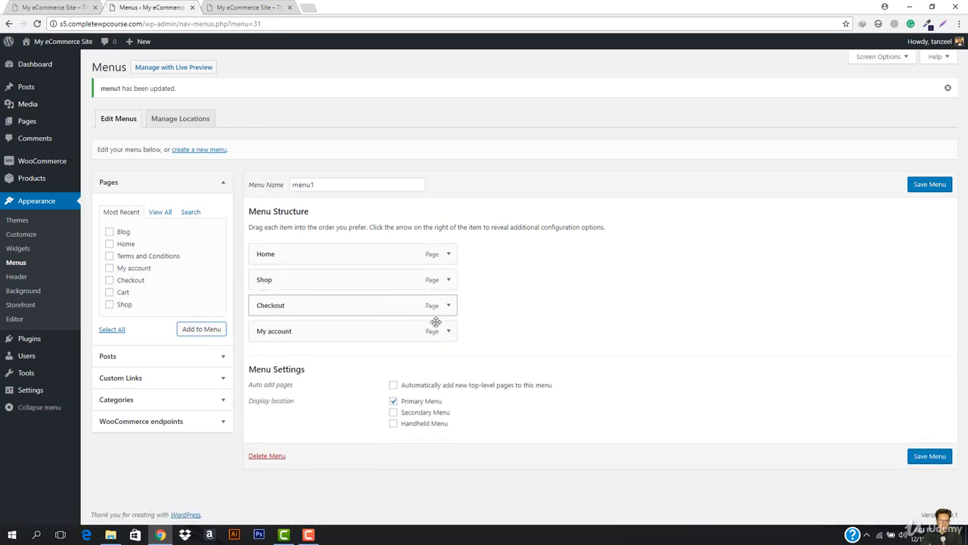
click(938, 454)
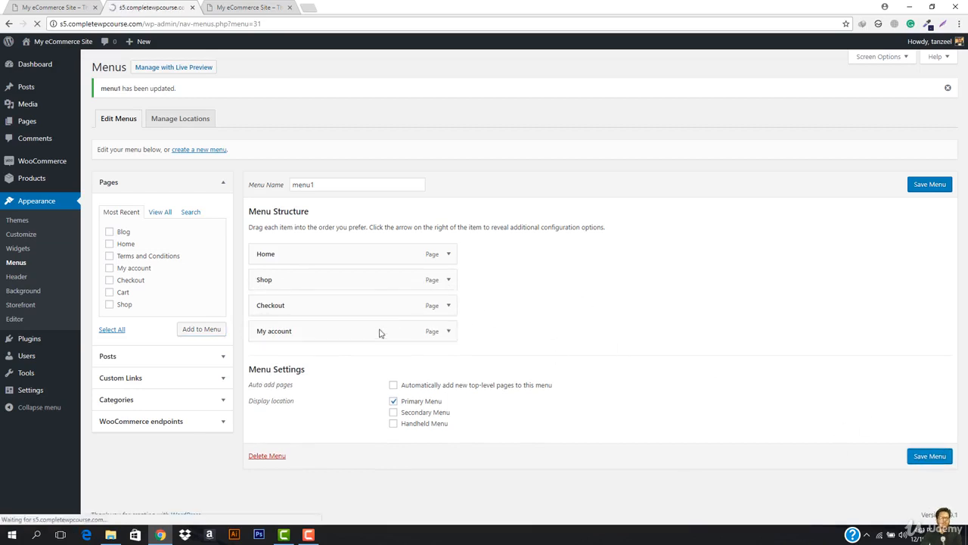
Remove the Checkout item from menu1 and save the menu
click(448, 305)
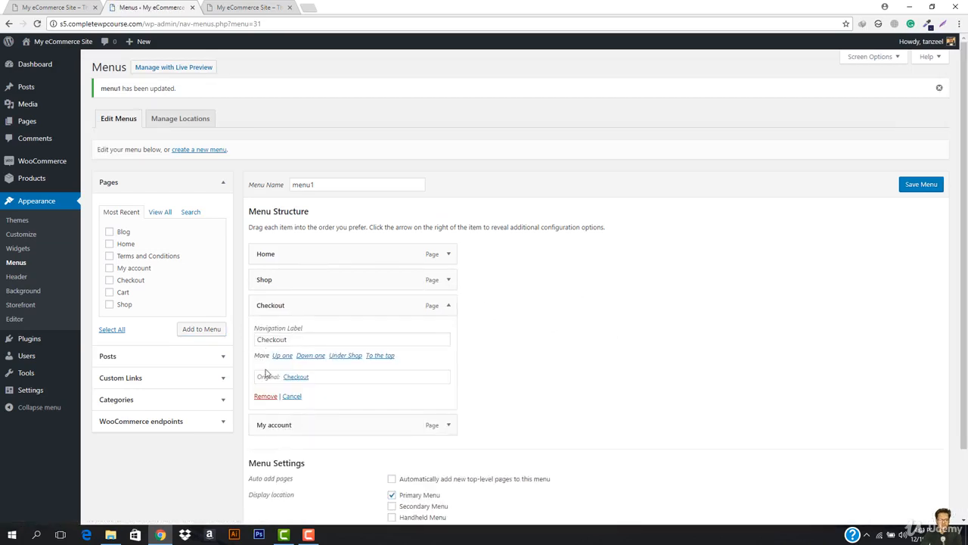
click(265, 395)
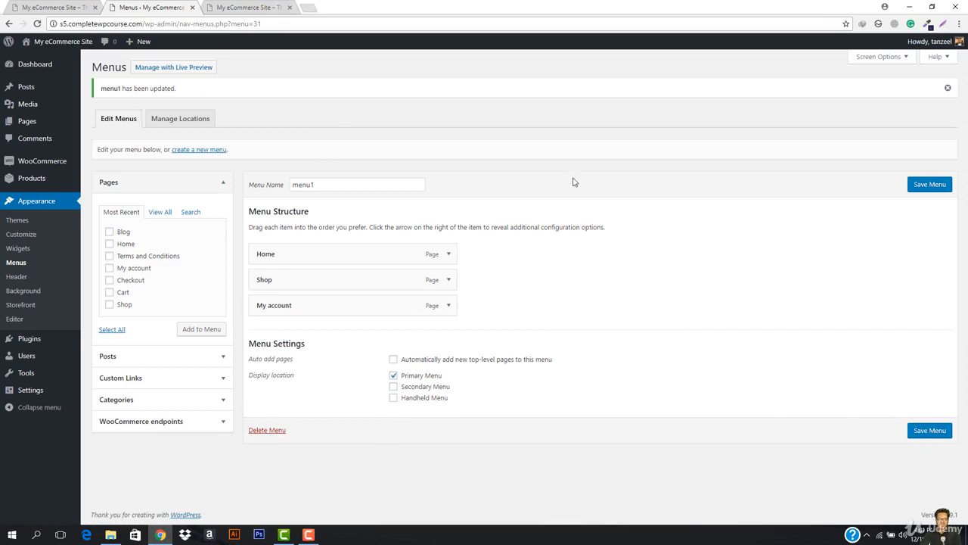
click(932, 429)
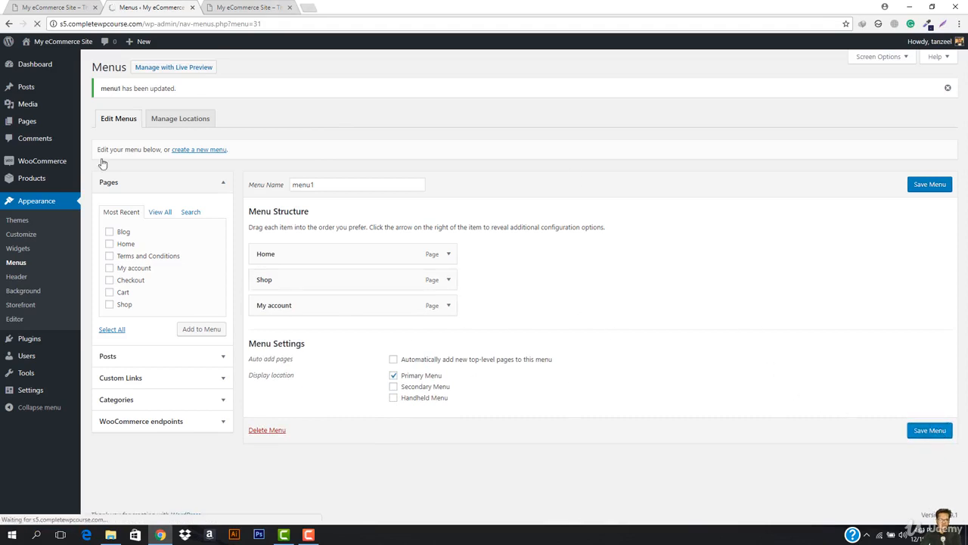
Reload the store's home page to check the updated navigation, view the cart page and return to the home page's category section
click(244, 8)
key(F5)
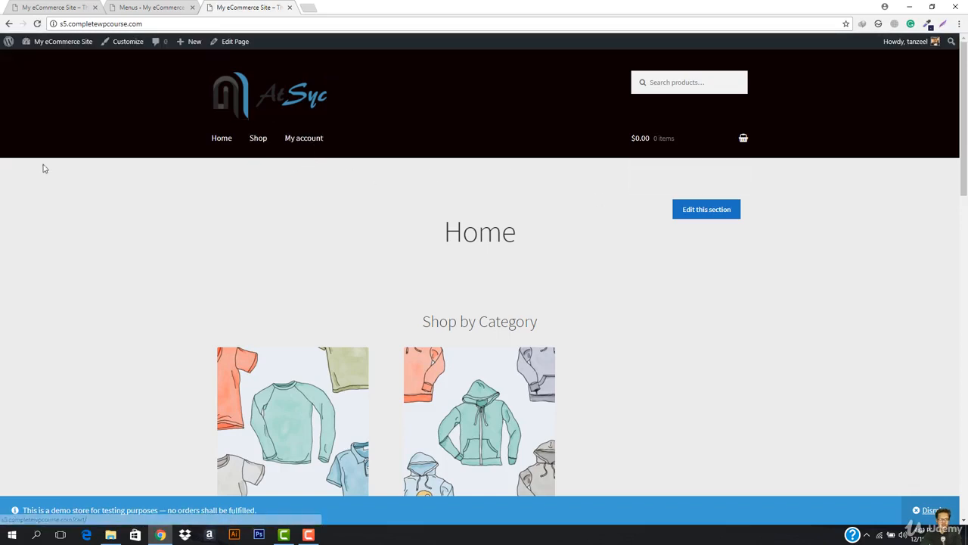
click(649, 149)
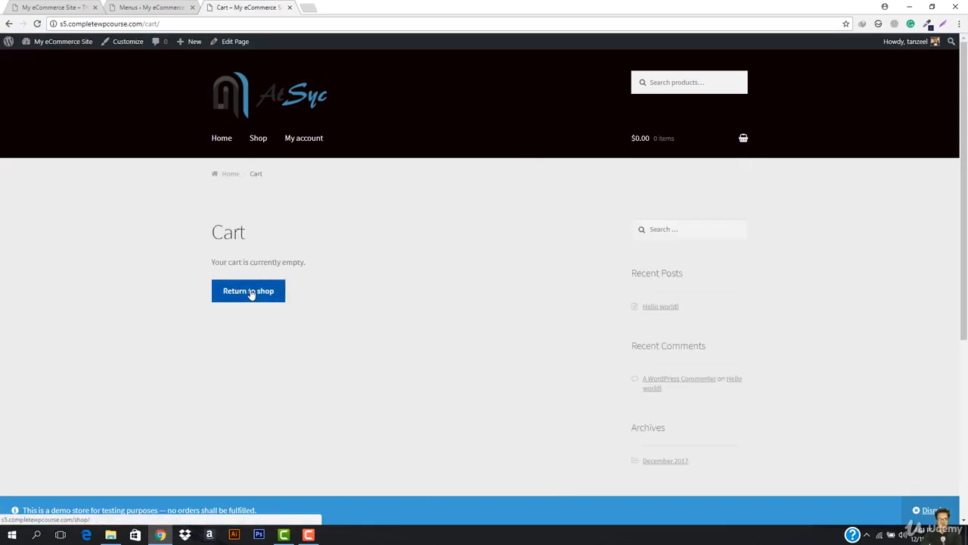
click(315, 118)
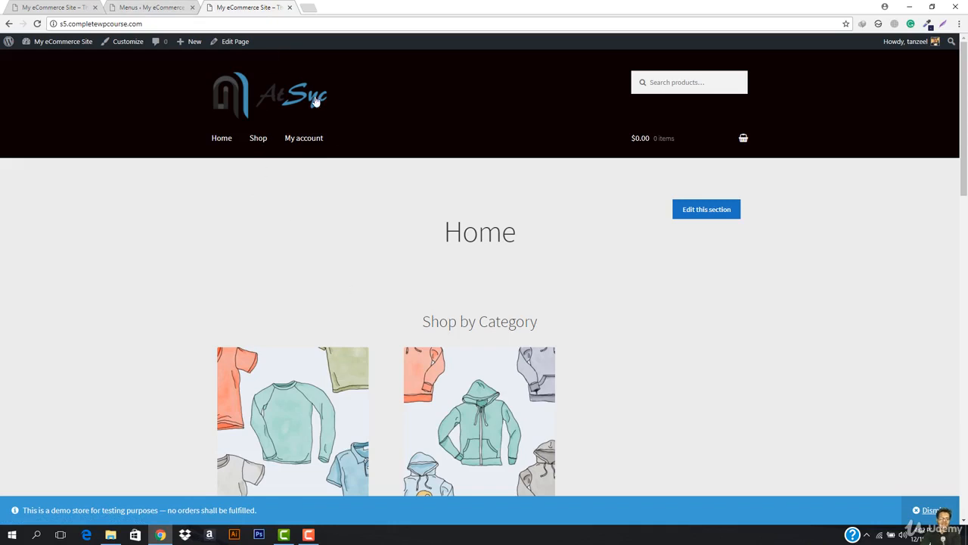
scroll(484, 303, down, 5)
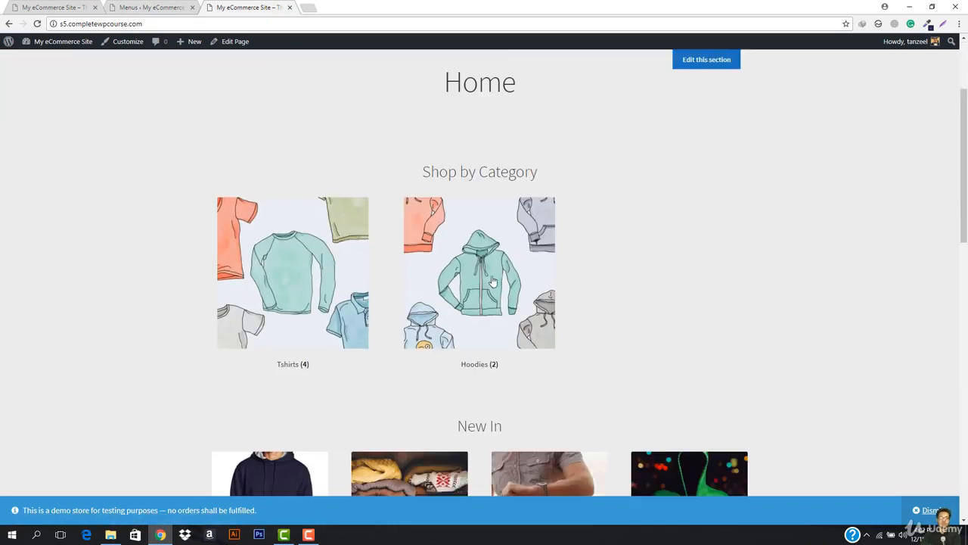
scroll(485, 303, up, 4)
scroll(485, 302, up, 1)
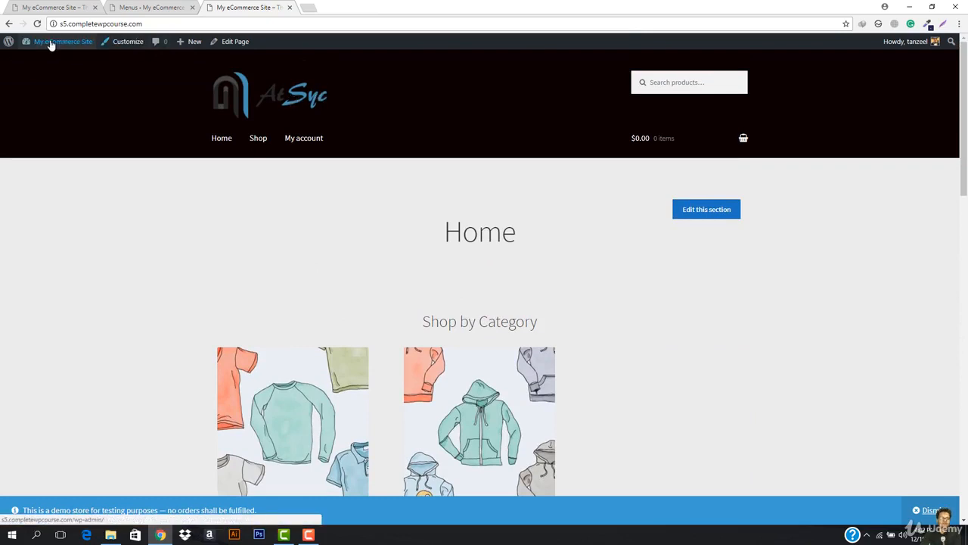
Start a new page from the site's dashboard and title it All Categories
mouse_move(53, 41)
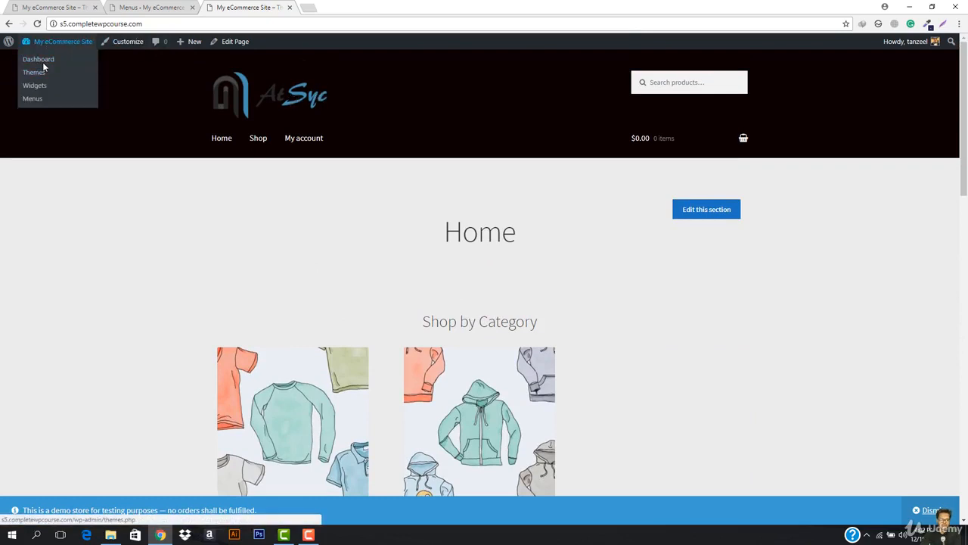
click(44, 61)
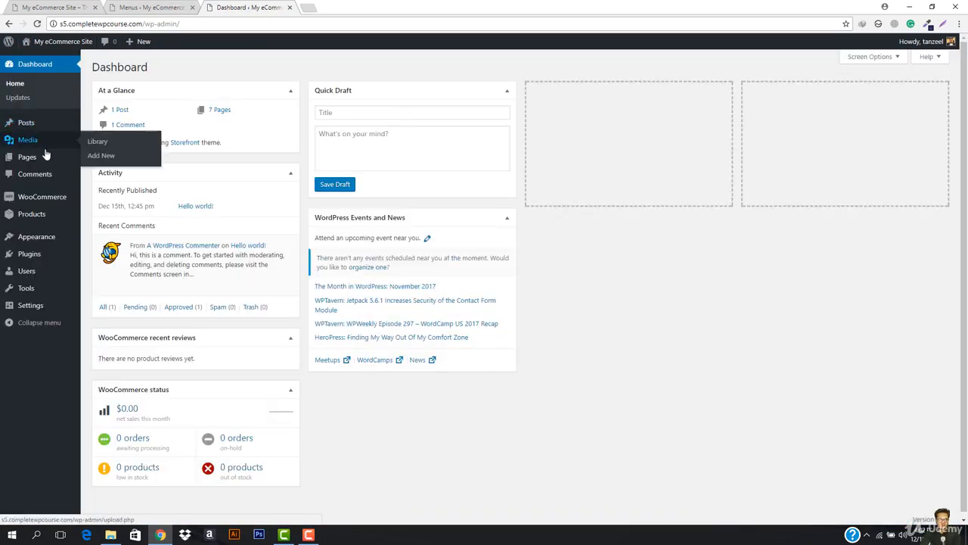
mouse_move(43, 157)
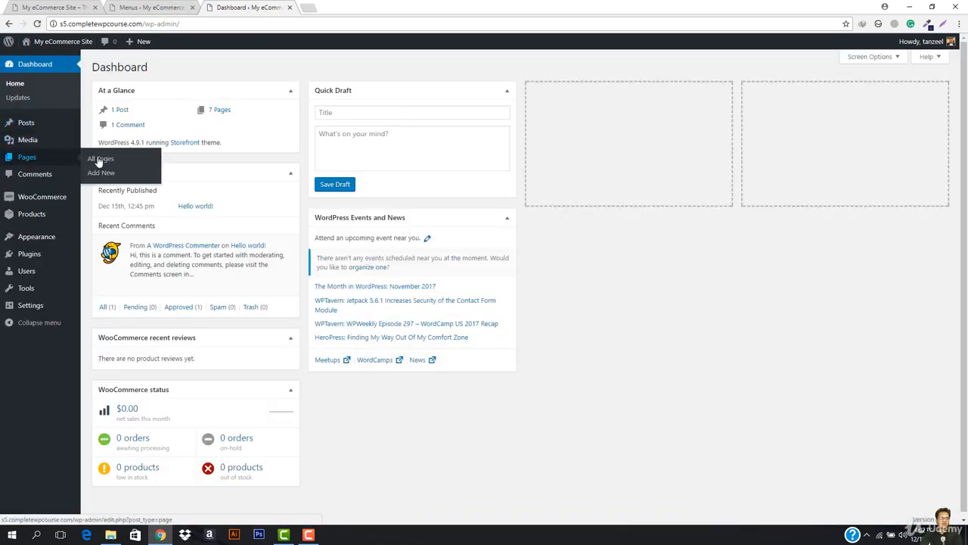
click(108, 174)
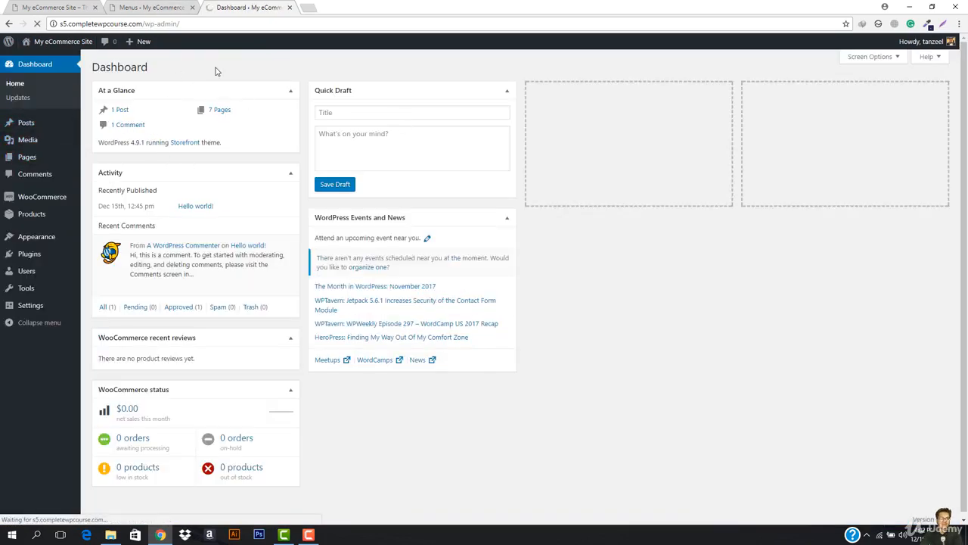
text(A)
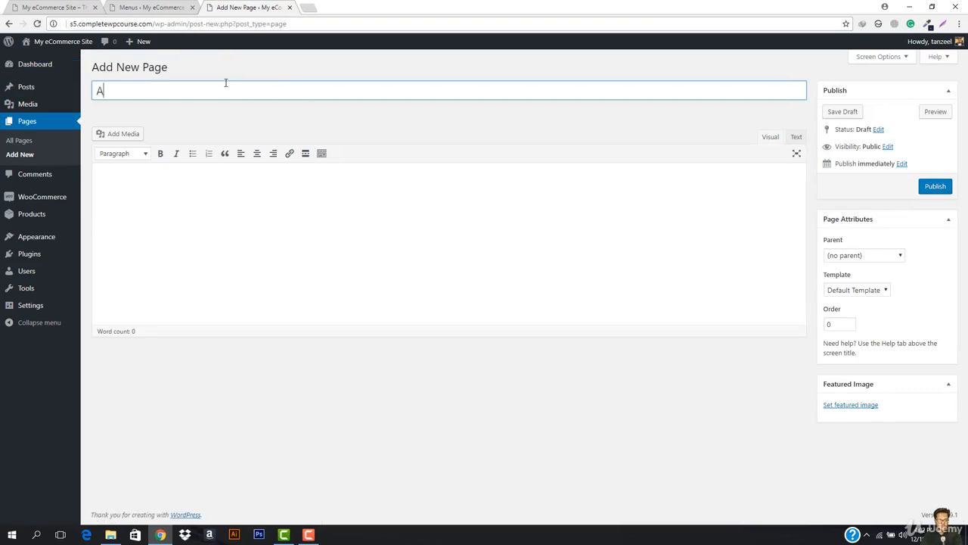
text(ll Cat)
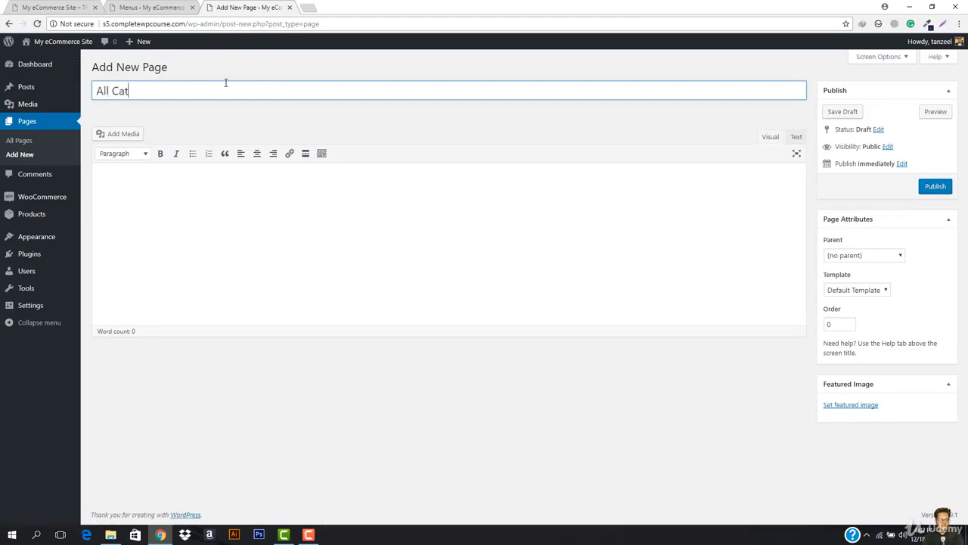
text(ge)
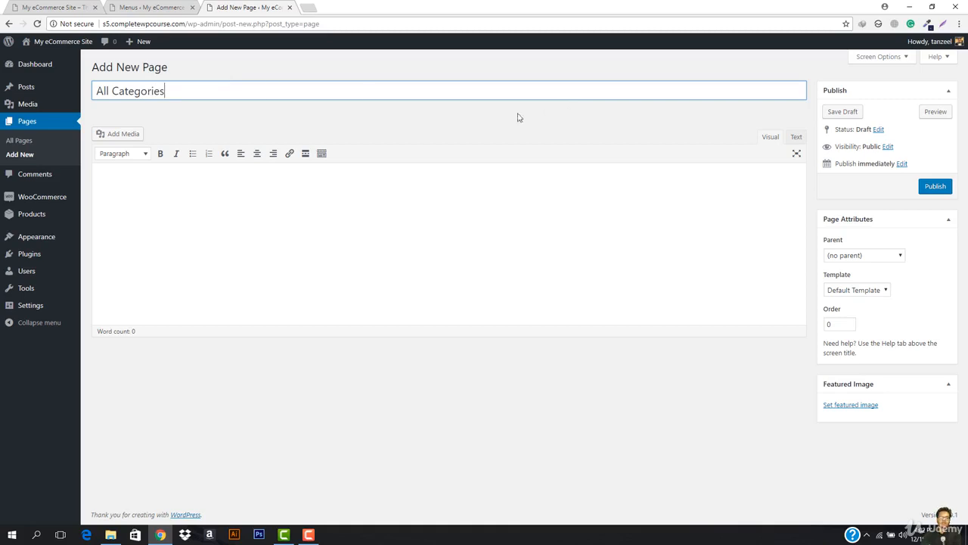
click(200, 209)
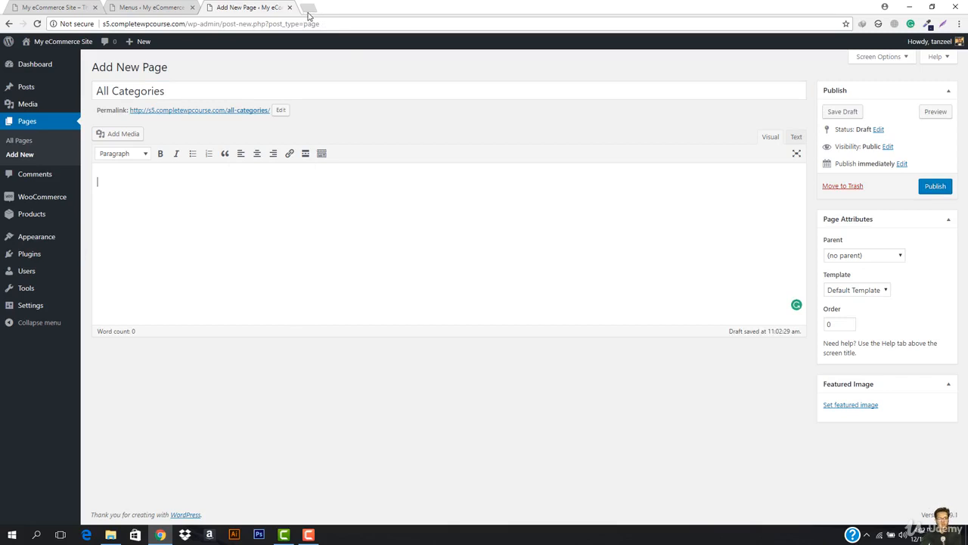
Search the web for woocommerce shortcodes in a new browser tab
click(309, 9)
text(w)
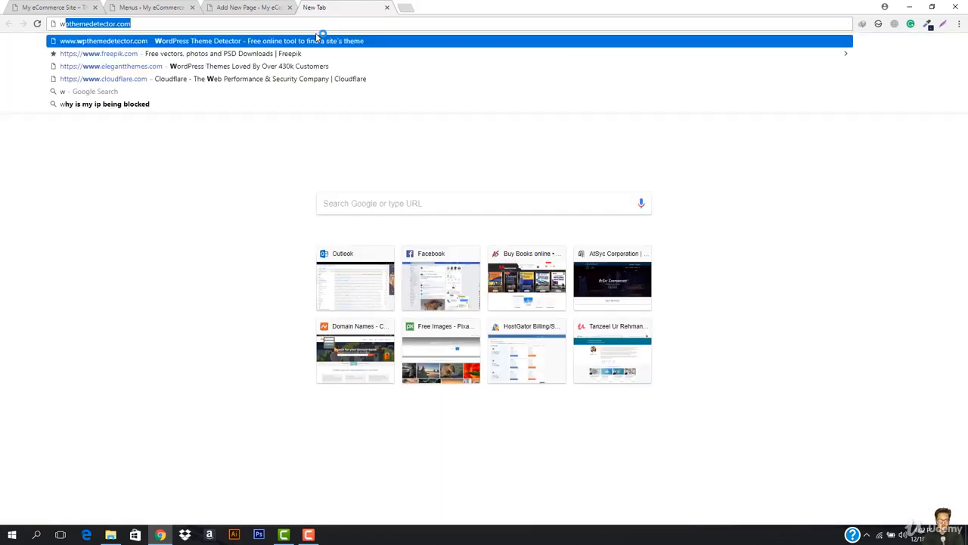
text(oocommerce sh)
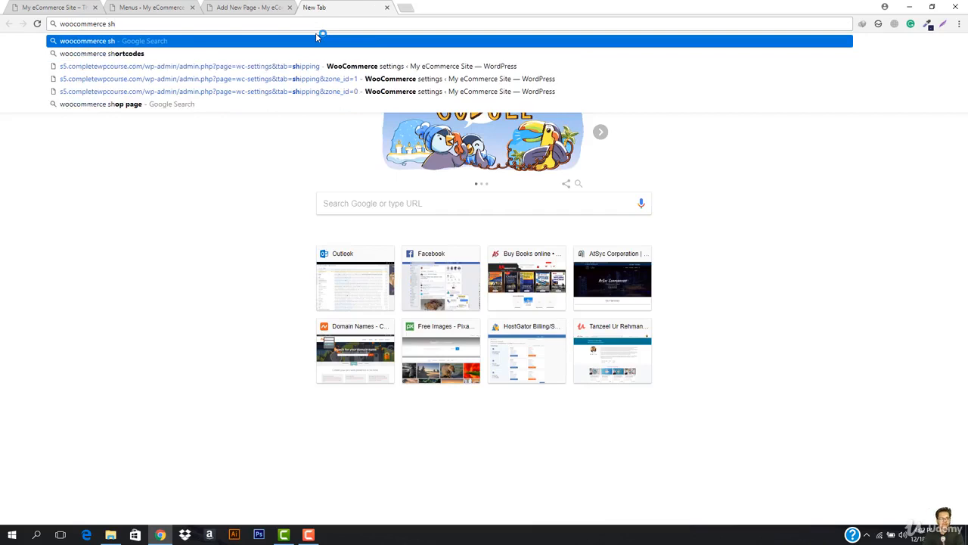
key(Down)
key(Return)
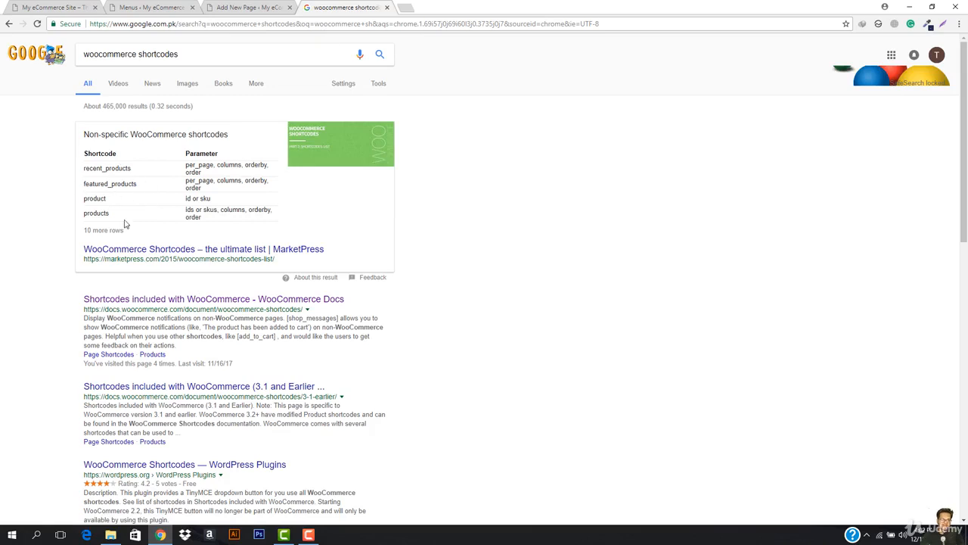
Open the MarketPress list of WooCommerce shortcodes, skim its tables and return to the search results
click(209, 252)
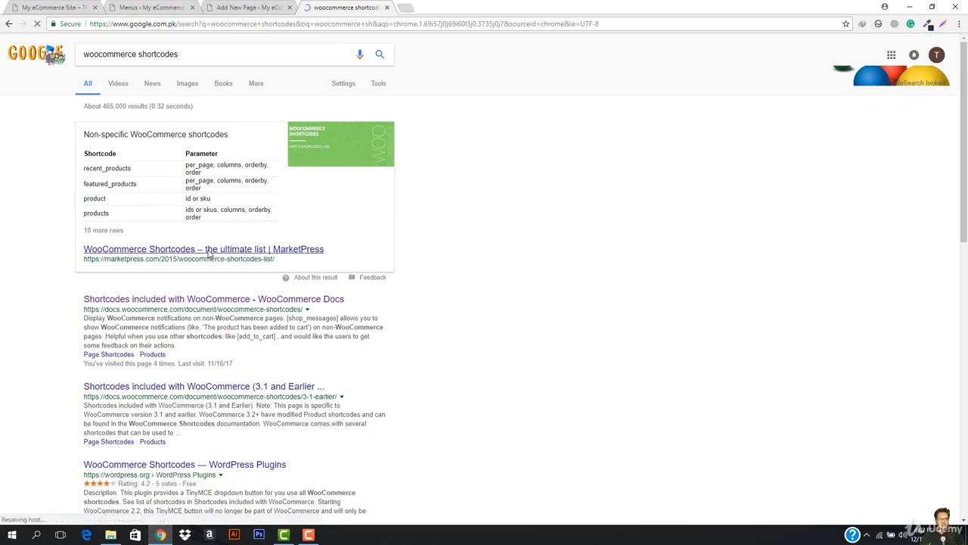
right_click(212, 305)
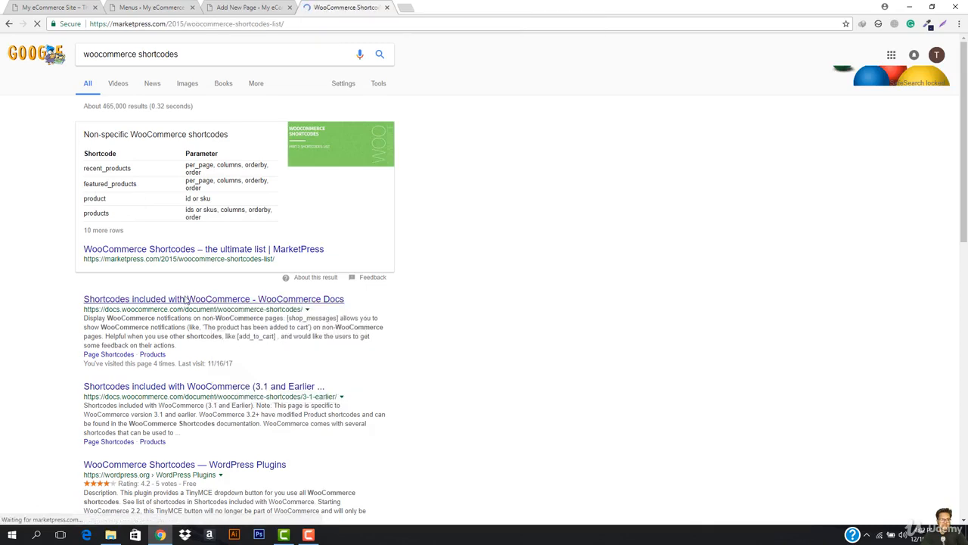
scroll(439, 259, down, 6)
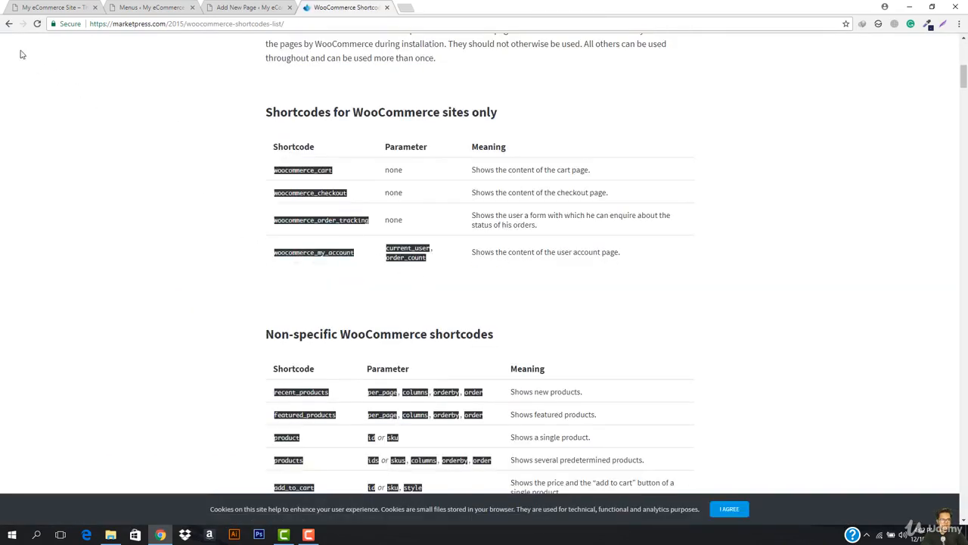
click(10, 24)
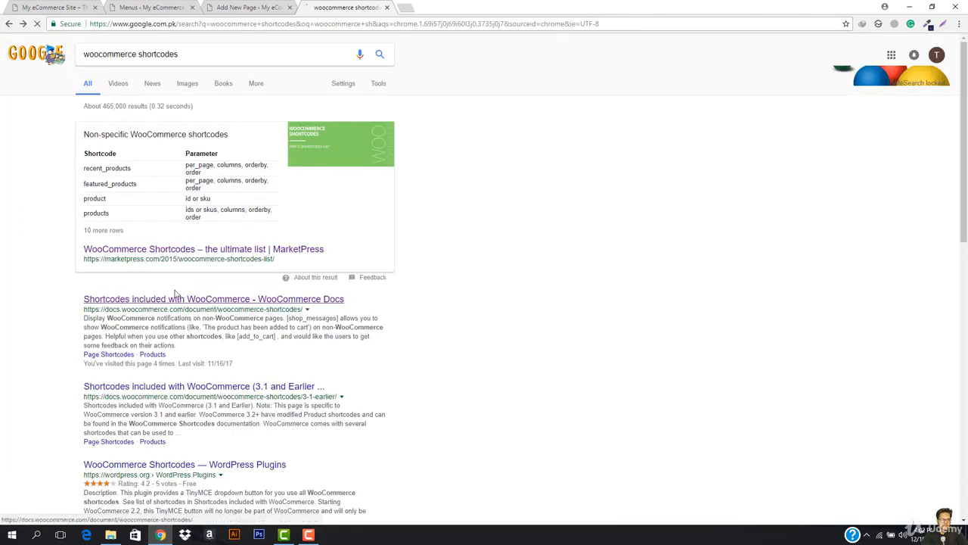
Open the WooCommerce Docs page on included shortcodes and read through it for the product category shortcodes
click(240, 300)
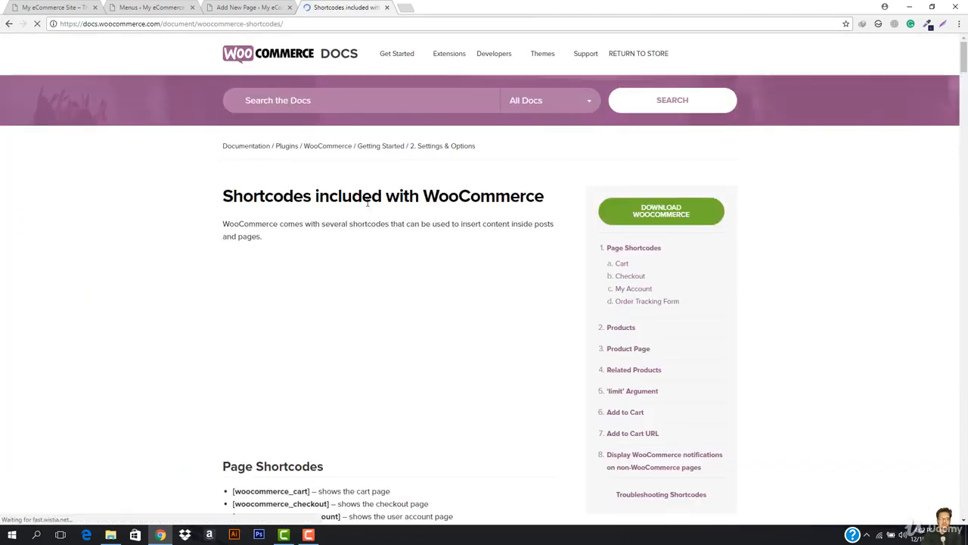
scroll(375, 198, down, 2)
scroll(375, 198, down, 2)
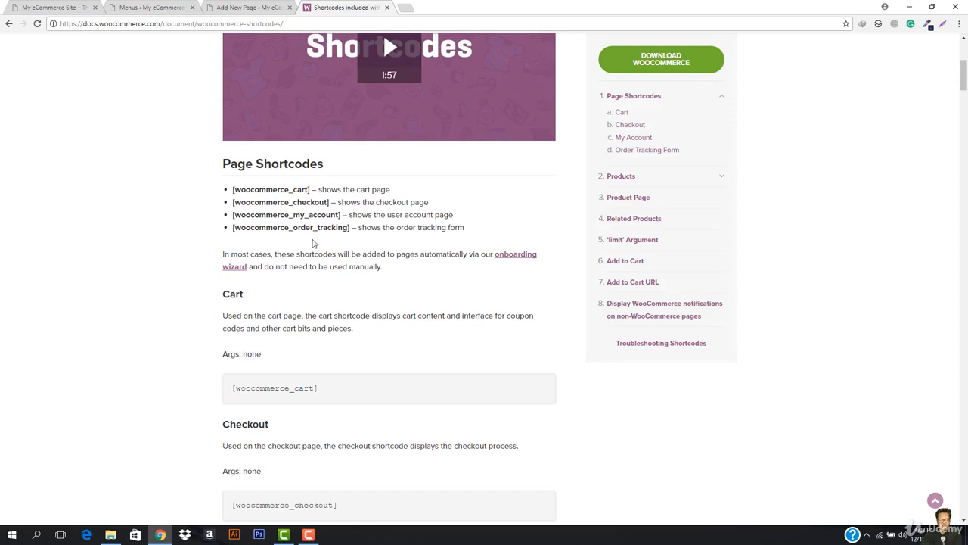
scroll(510, 233, down, 2)
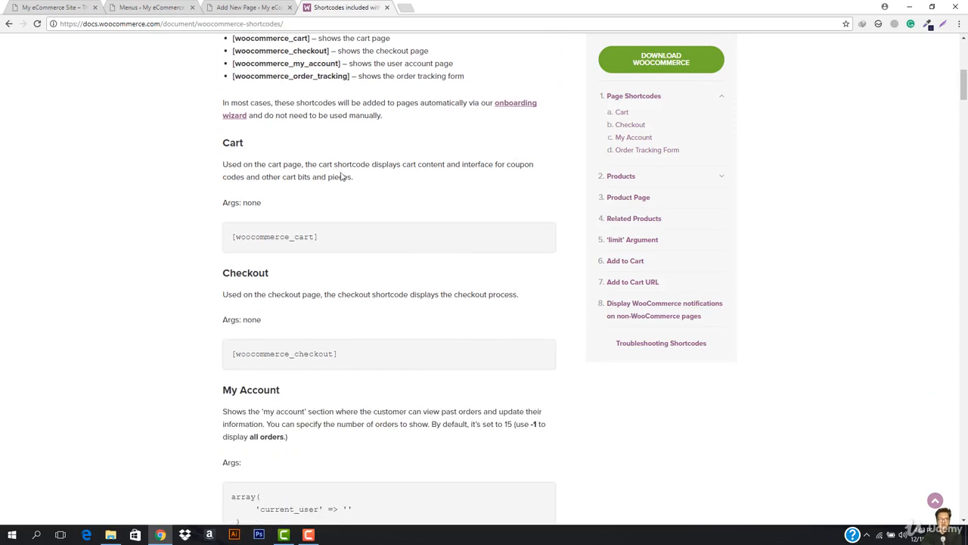
scroll(342, 175, up, 1)
scroll(424, 254, down, 1)
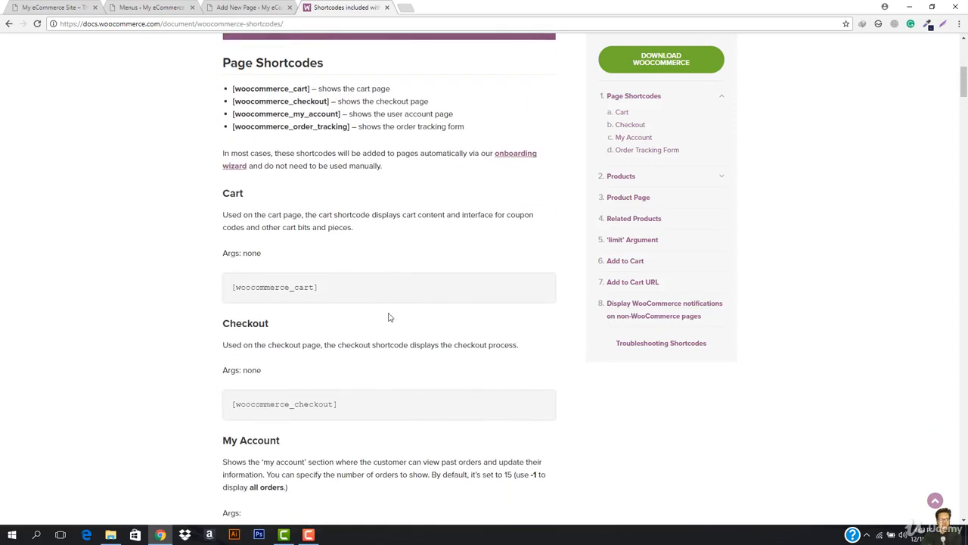
scroll(388, 317, down, 5)
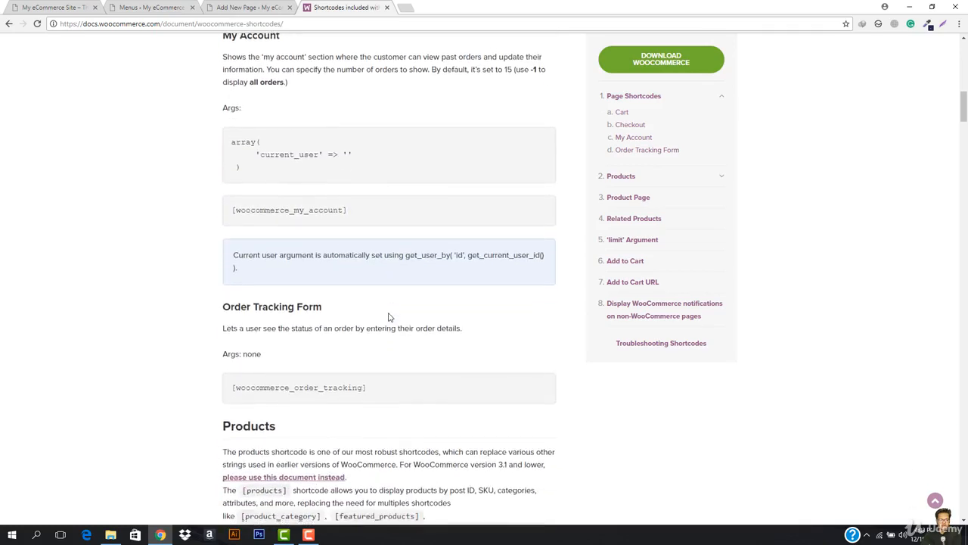
scroll(388, 318, down, 4)
scroll(372, 303, down, 2)
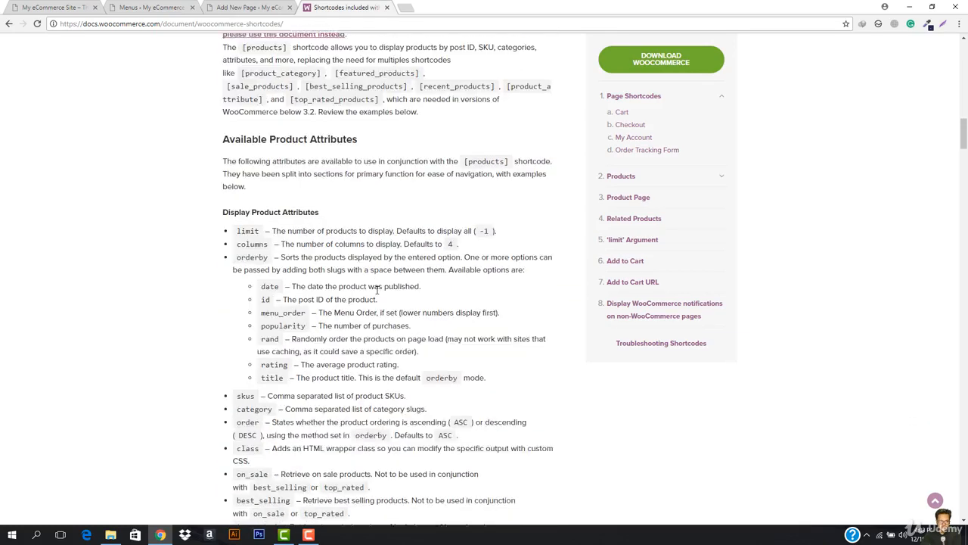
scroll(376, 290, down, 9)
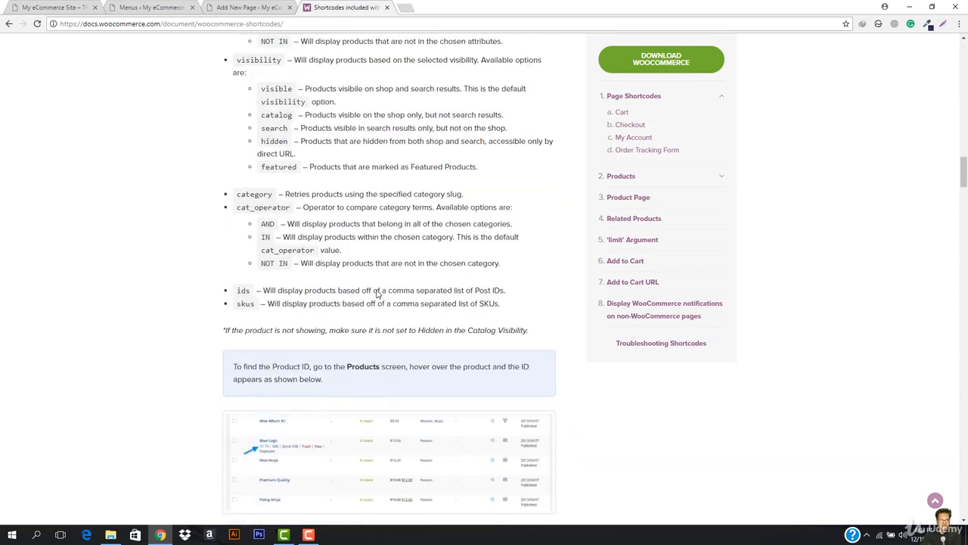
scroll(376, 294, down, 8)
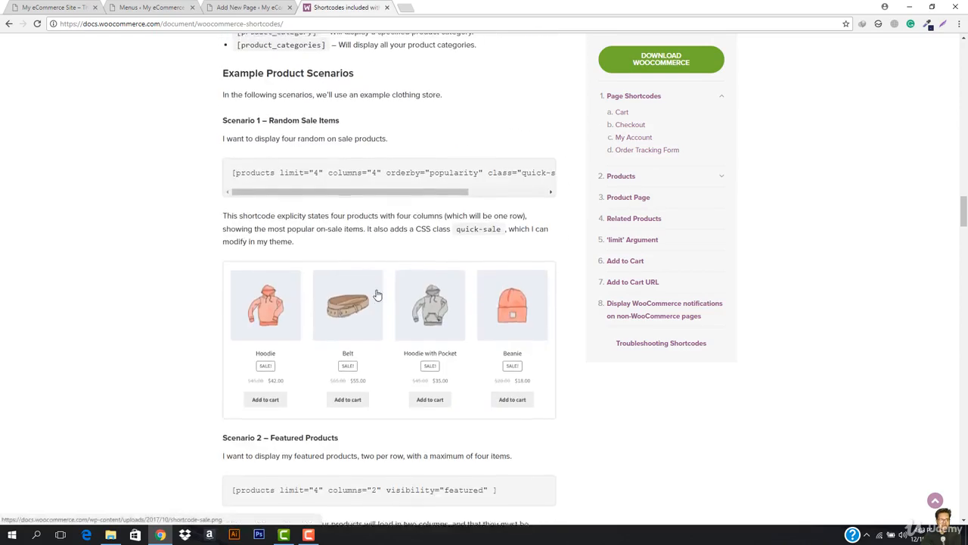
scroll(377, 295, up, 2)
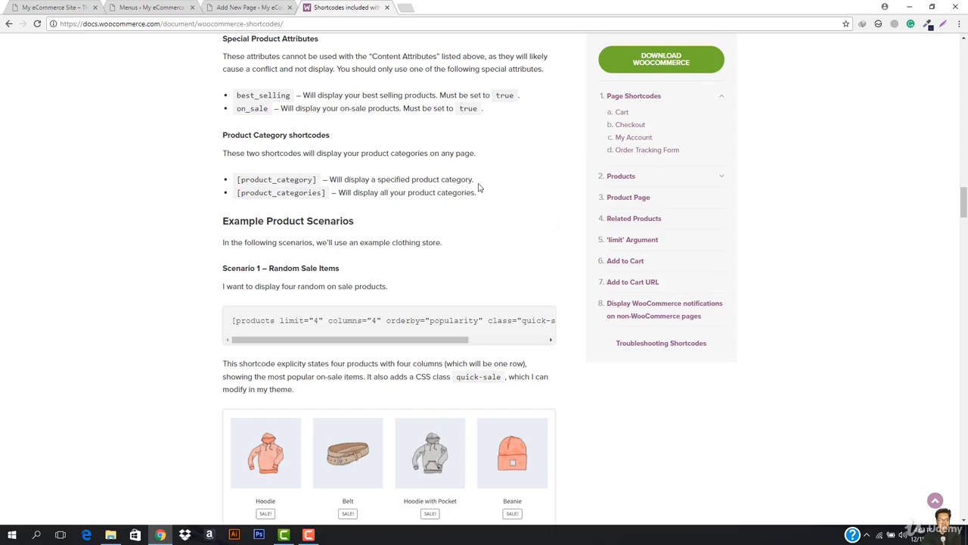
Read through the example product scenarios in the shortcode documentation and compare them with the product category shortcodes
scroll(363, 232, up, 1)
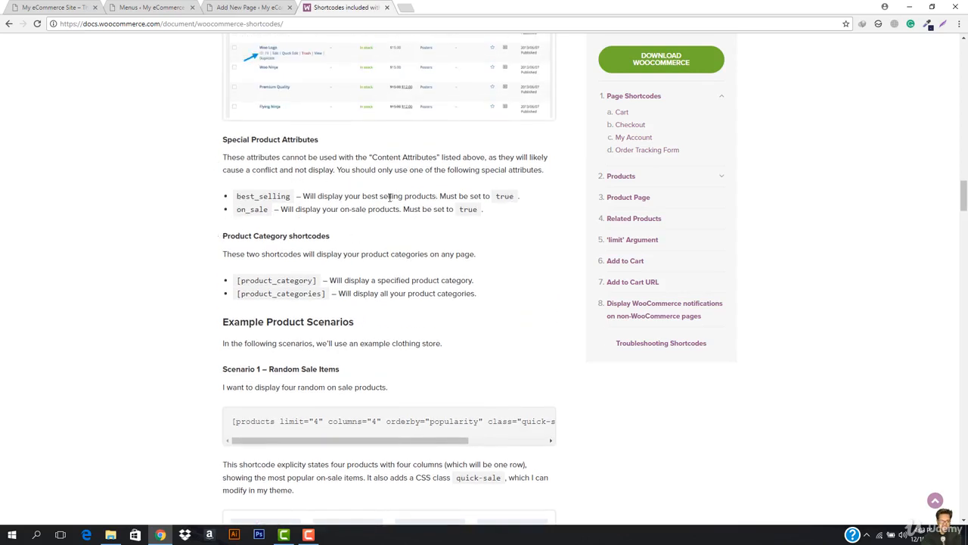
scroll(390, 196, down, 5)
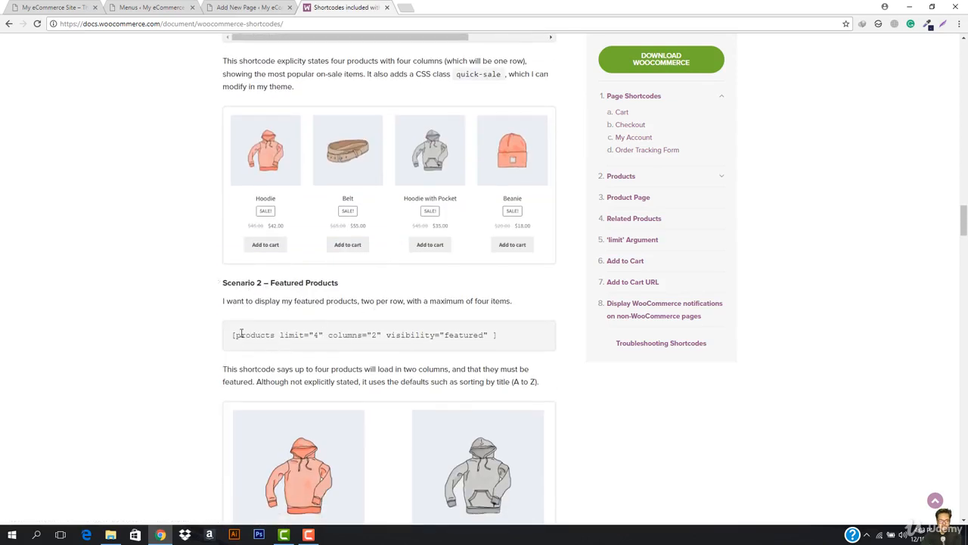
scroll(387, 333, down, 13)
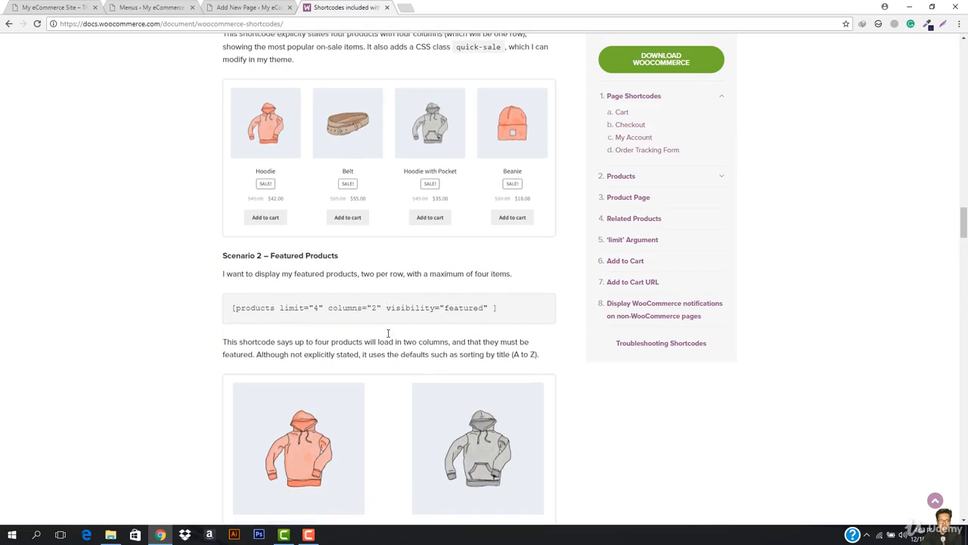
scroll(388, 338, down, 10)
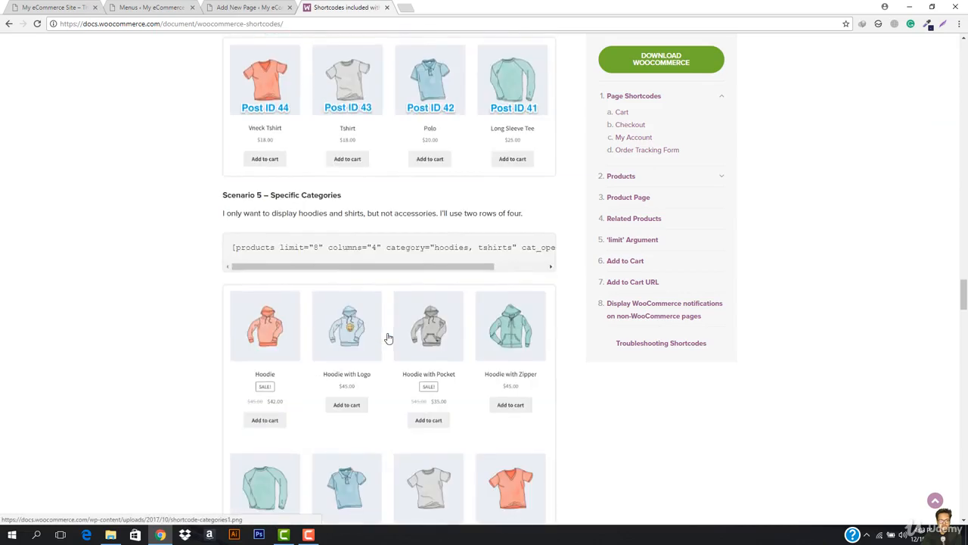
scroll(388, 338, up, 16)
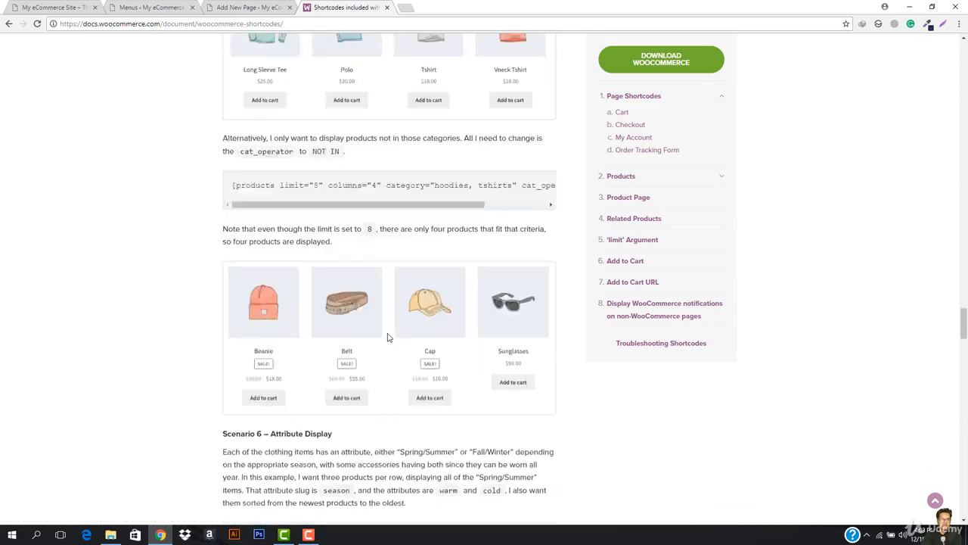
scroll(388, 339, up, 11)
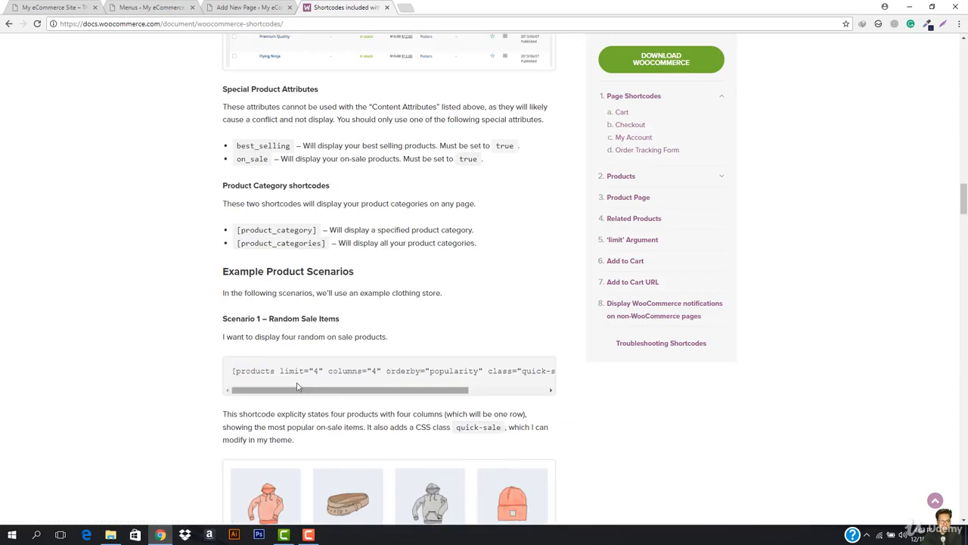
drag(370, 389, 452, 392)
click(358, 362)
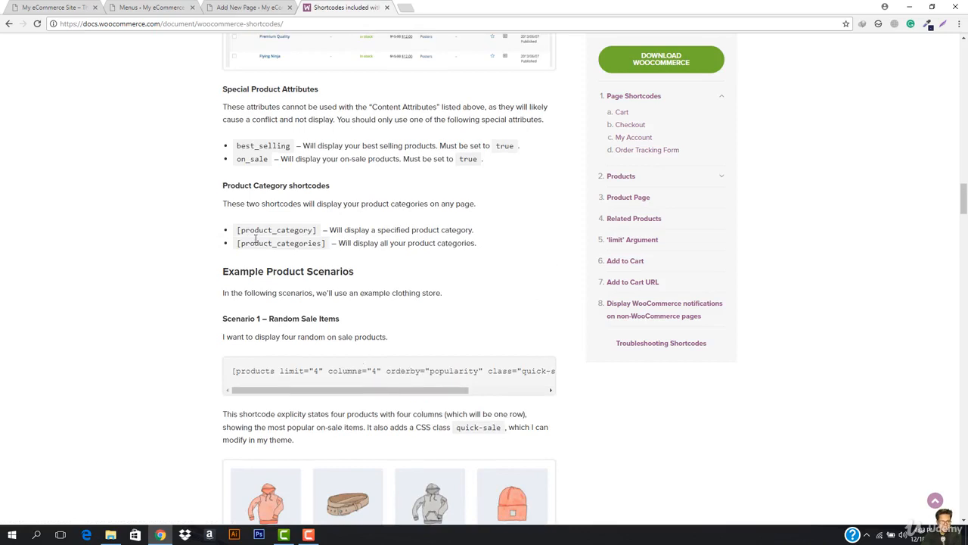
Copy the [product_categories] shortcode from the documentation and paste it into the content of the All Categories page
scroll(290, 219, up, 1)
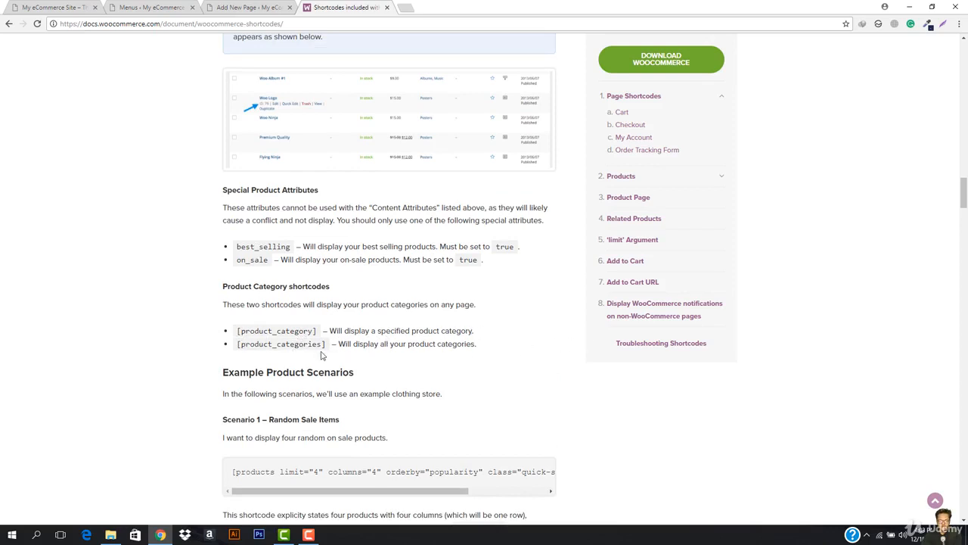
drag(326, 343, 236, 343)
key(ctrl+c)
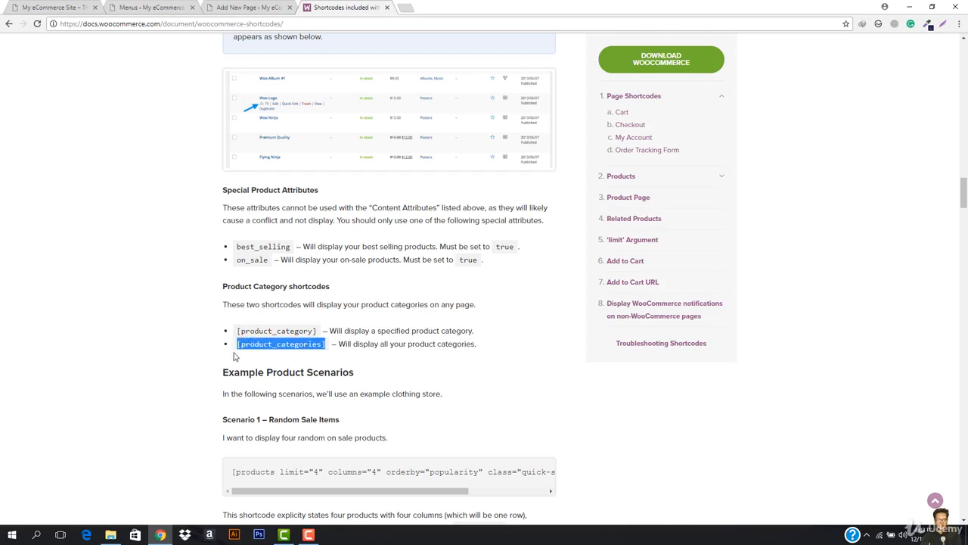
click(229, 7)
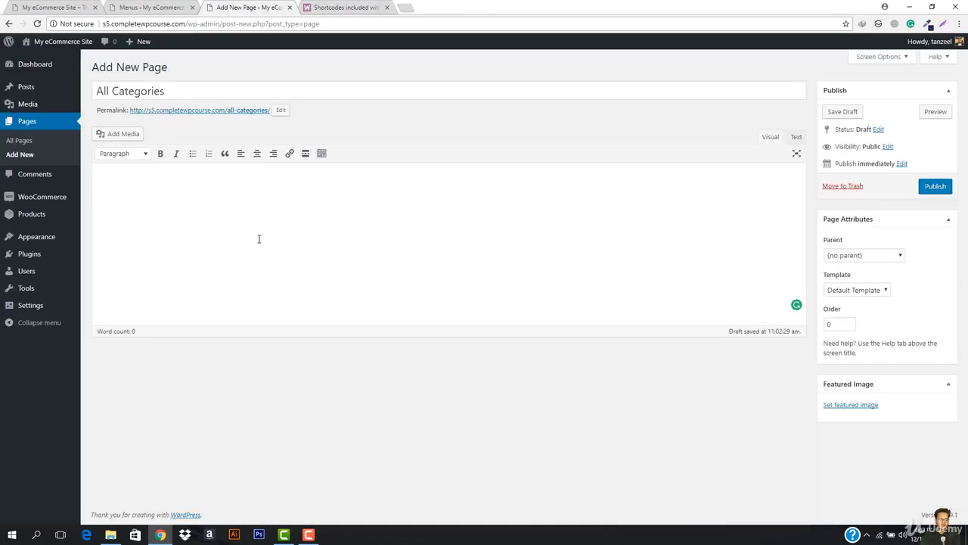
click(259, 239)
key(ctrl+v)
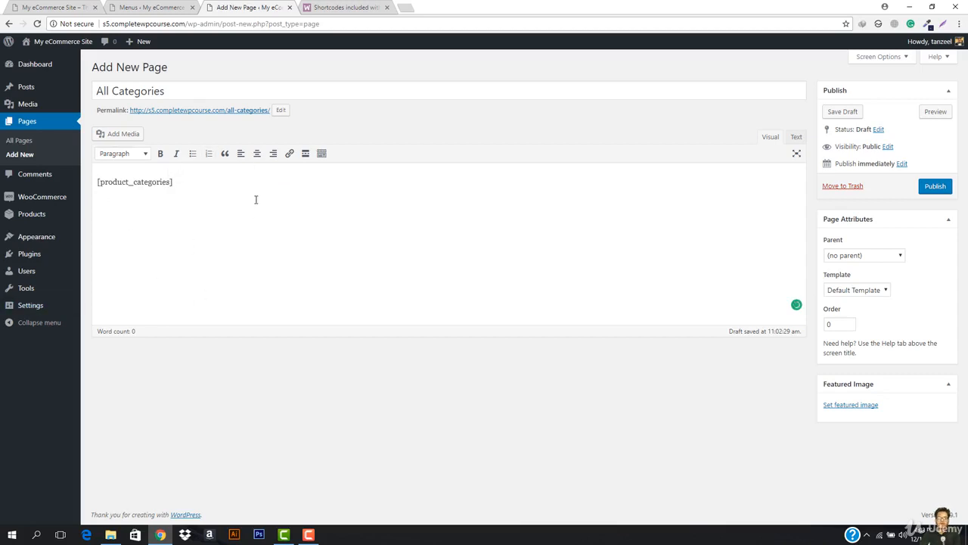
Publish the All Categories page and view the product categories on the live page
click(938, 188)
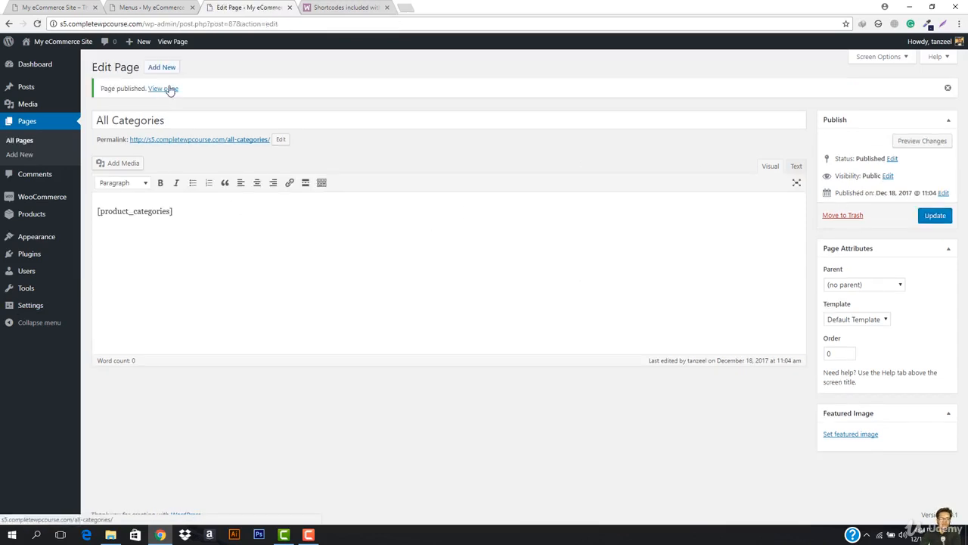
click(165, 89)
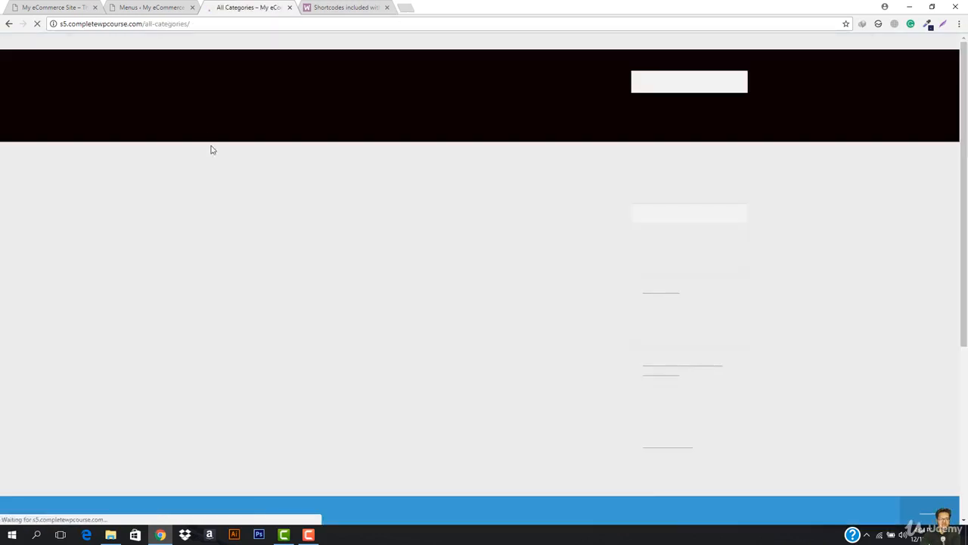
scroll(456, 216, down, 2)
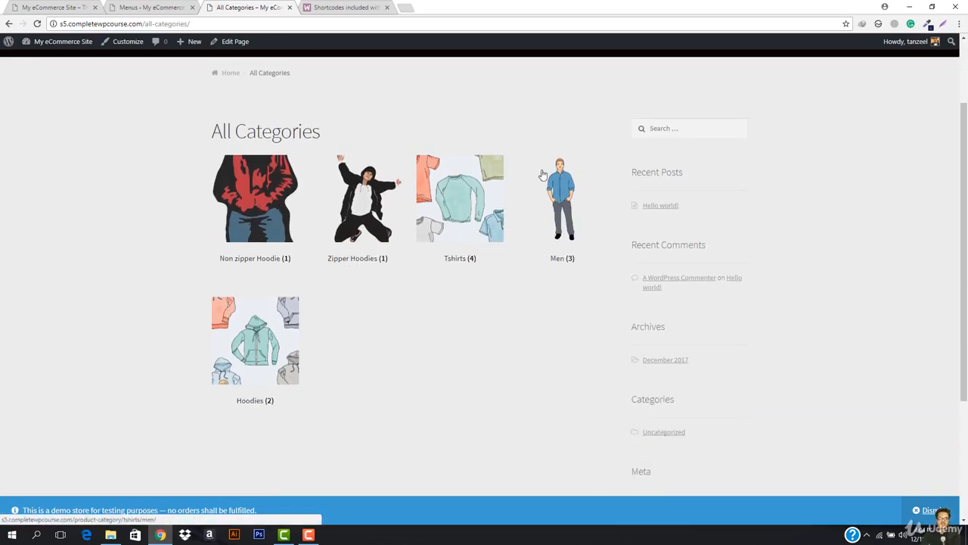
scroll(318, 212, up, 2)
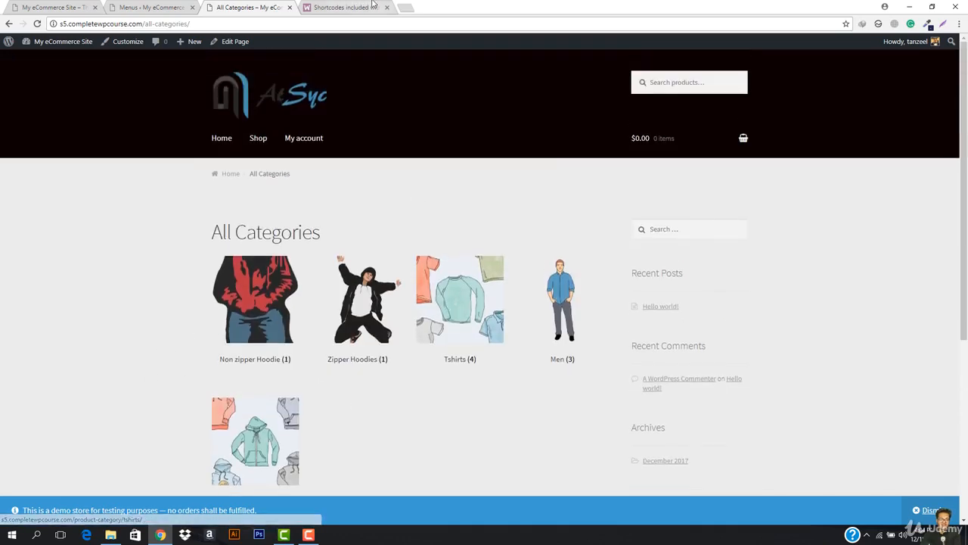
Return to the WooCommerce shortcode documentation and review its examples and attributes alongside the live All Categories page
click(372, 6)
scroll(482, 306, down, 3)
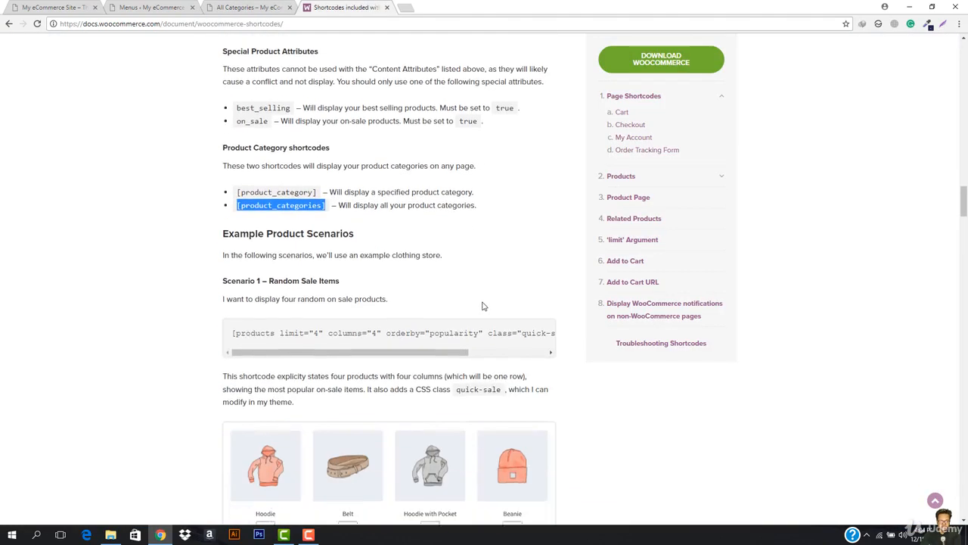
scroll(385, 268, down, 5)
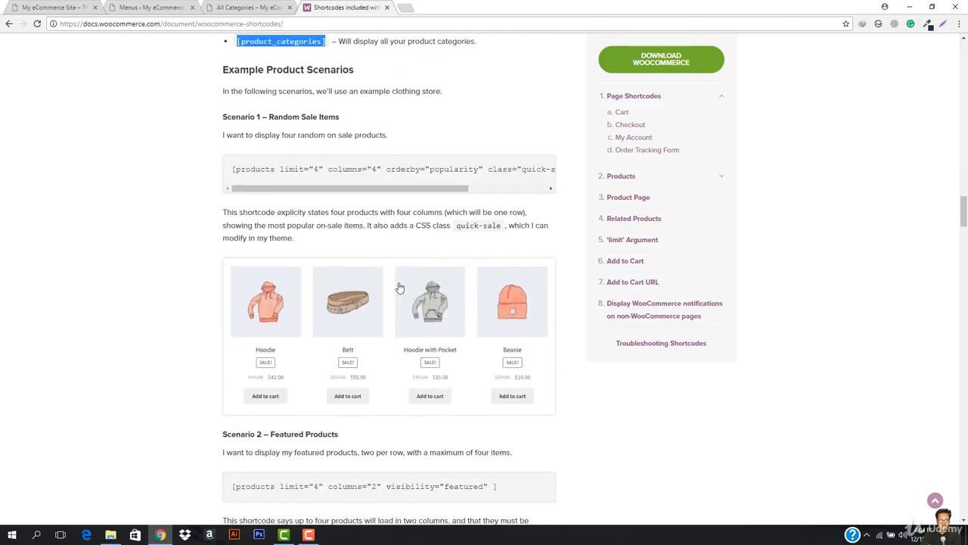
click(309, 535)
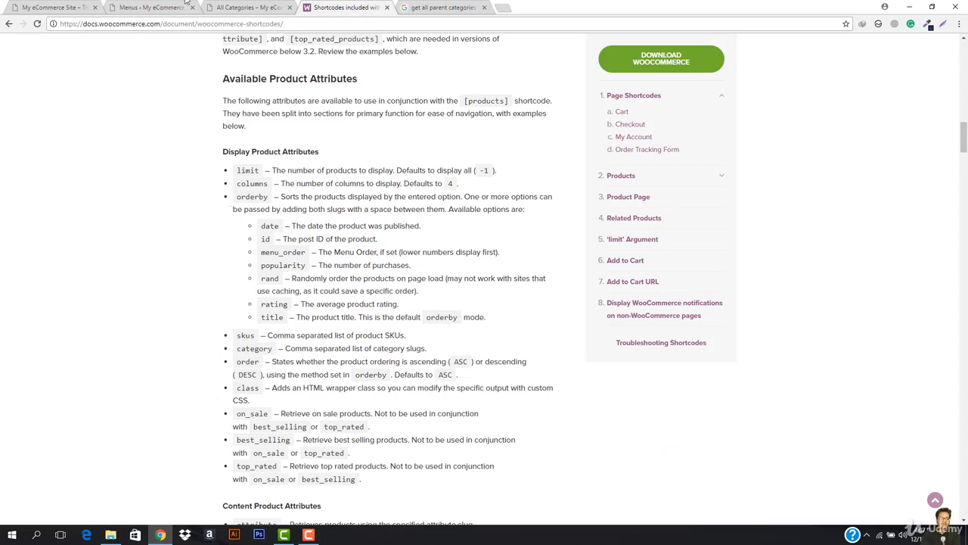
click(236, 6)
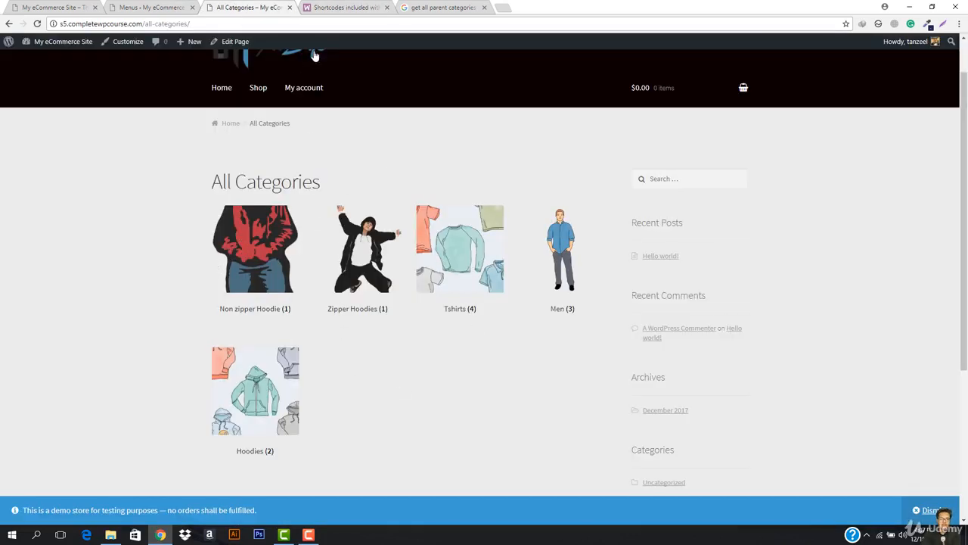
click(364, 9)
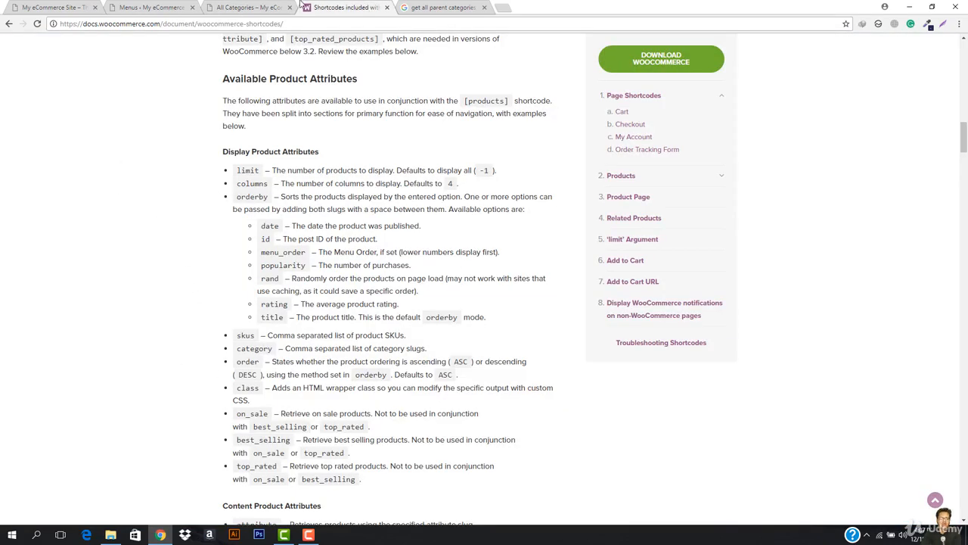
Reopen the All Categories page for editing, set its template to Full width and update the page
click(244, 6)
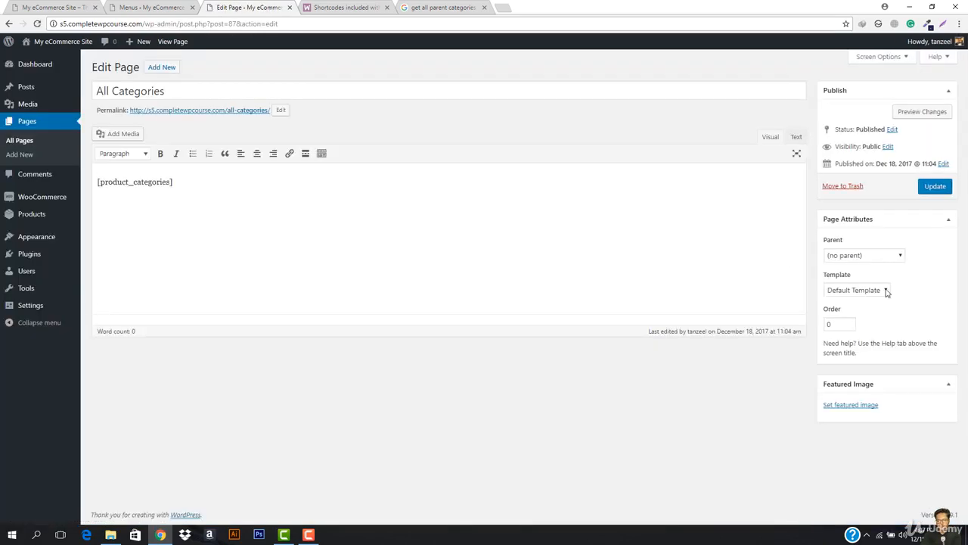
click(887, 292)
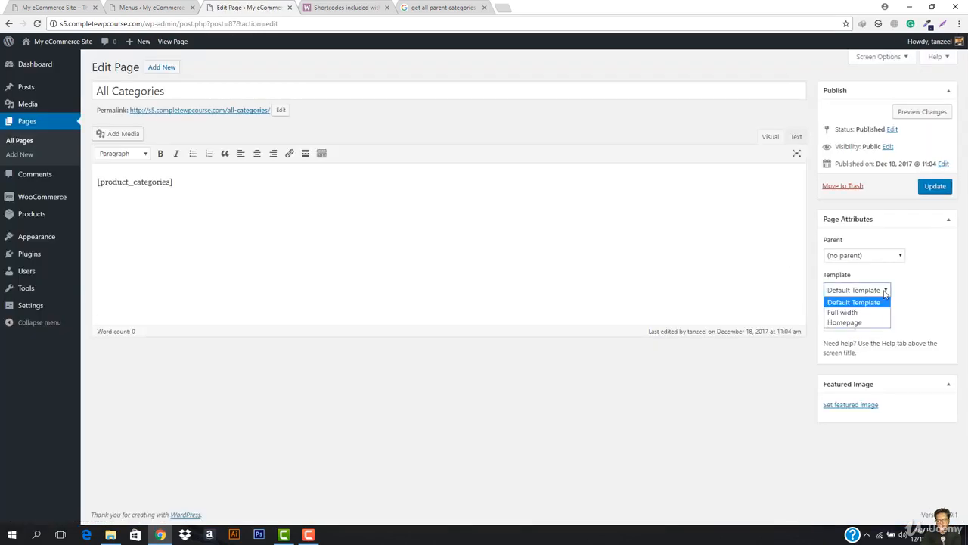
click(843, 312)
click(928, 190)
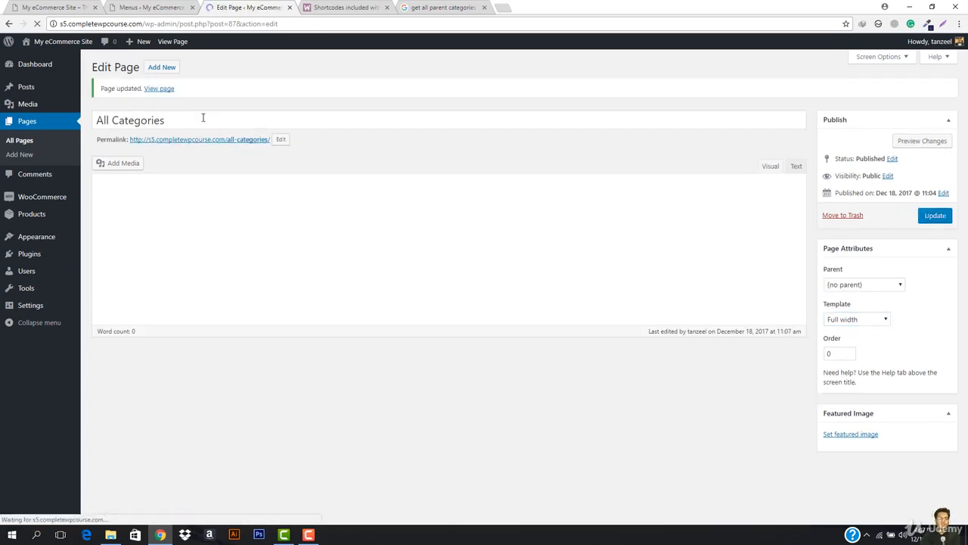
View the updated All Categories page on the live site and inspect its category grid
click(159, 88)
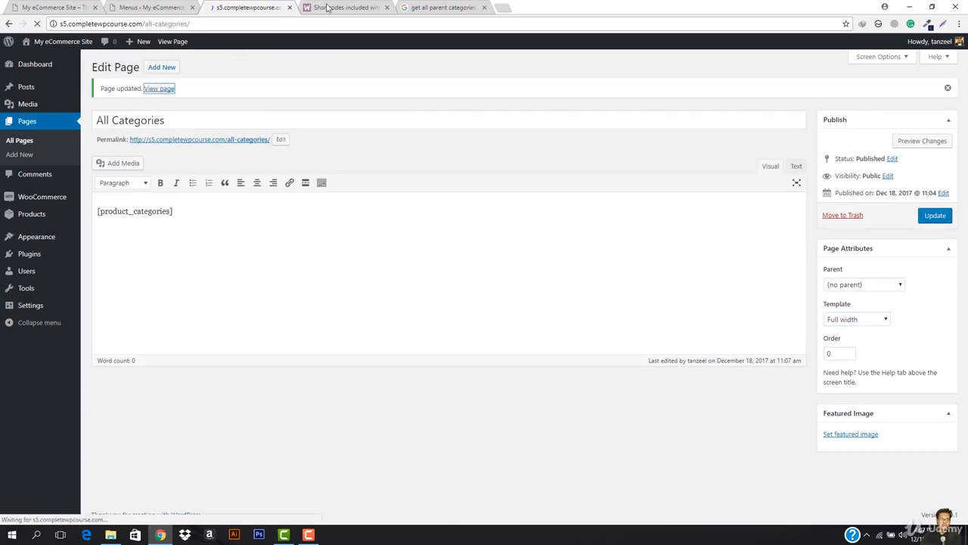
scroll(426, 292, down, 3)
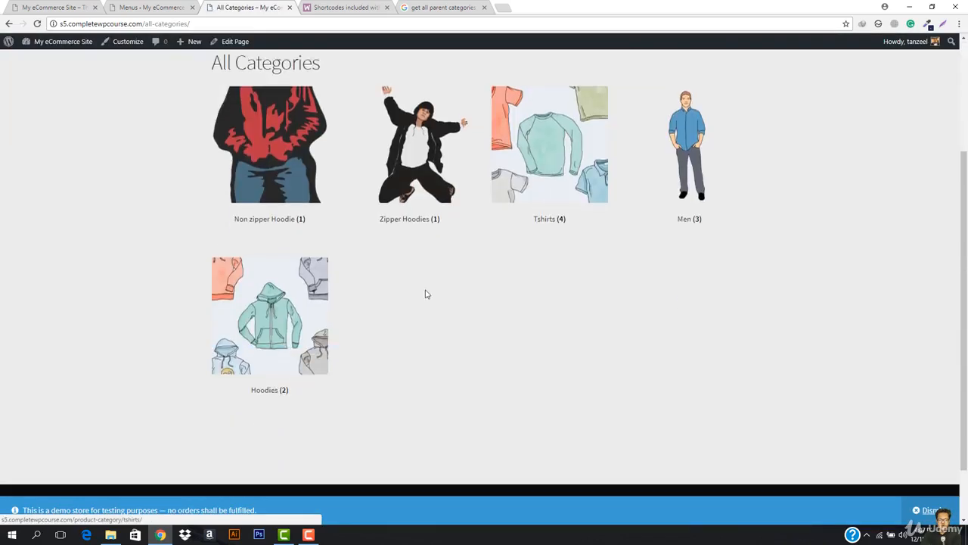
scroll(391, 209, up, 3)
scroll(599, 325, down, 2)
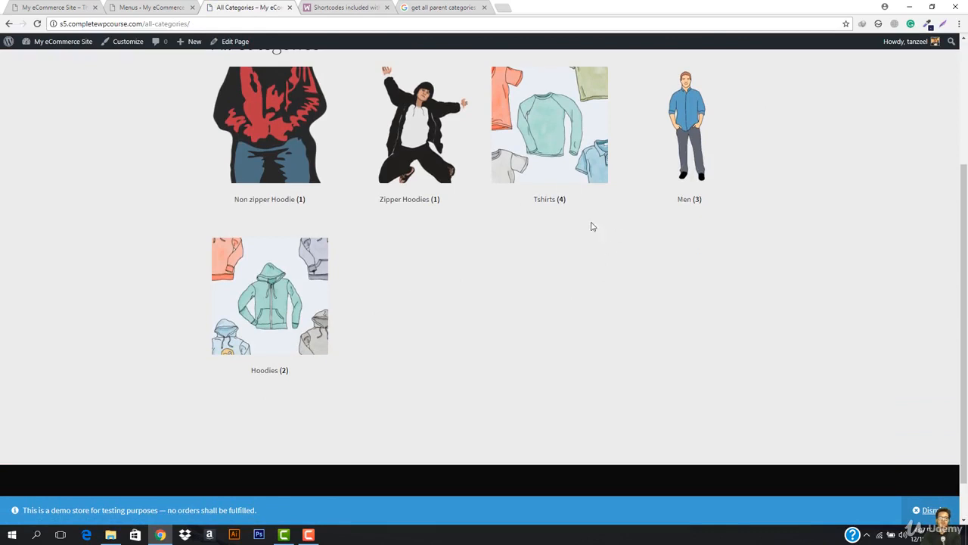
Look up the columns attribute under Display Product Attributes in the shortcode documentation
click(353, 6)
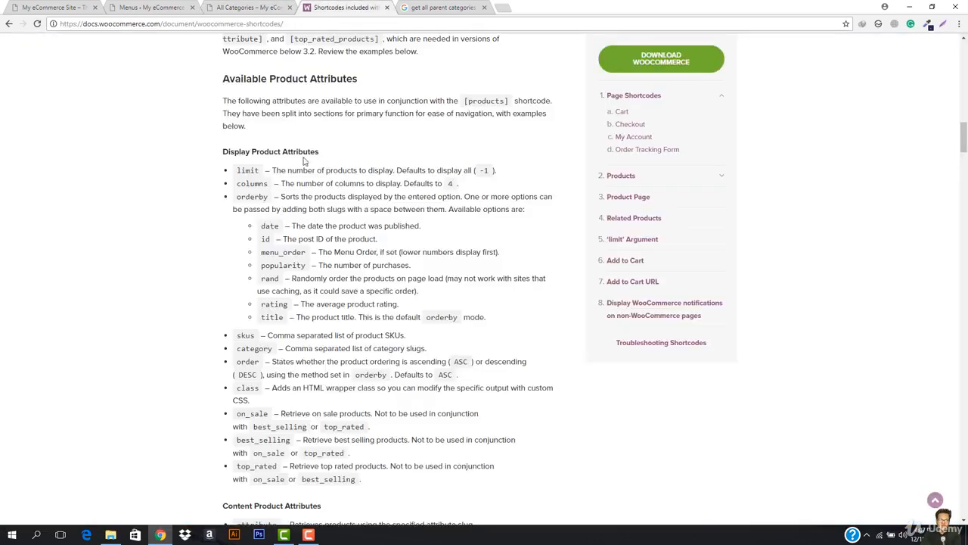
drag(234, 183, 269, 183)
click(253, 197)
Open the All Categories page editor in a new tab and add columns= inside the [product_categories] shortcode
click(257, 7)
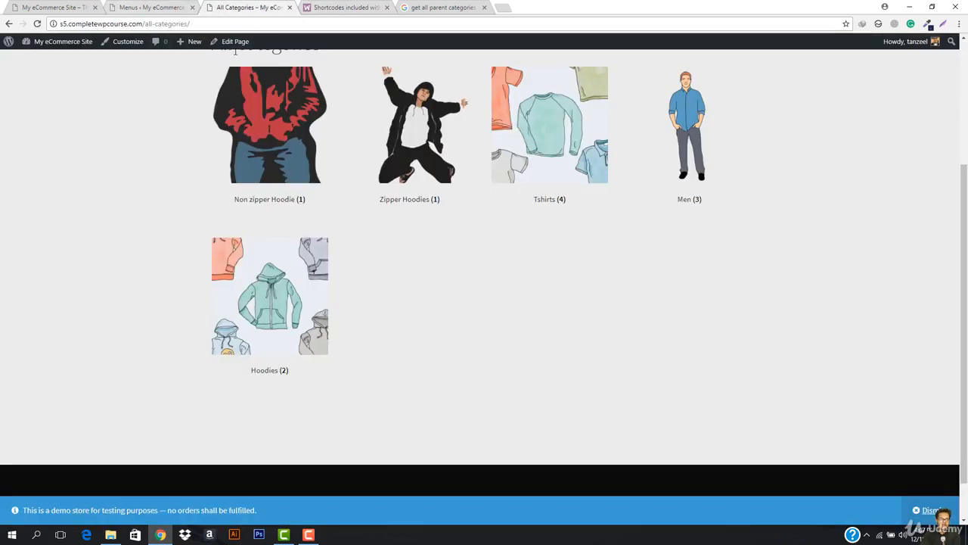
right_click(235, 41)
click(257, 51)
click(316, 7)
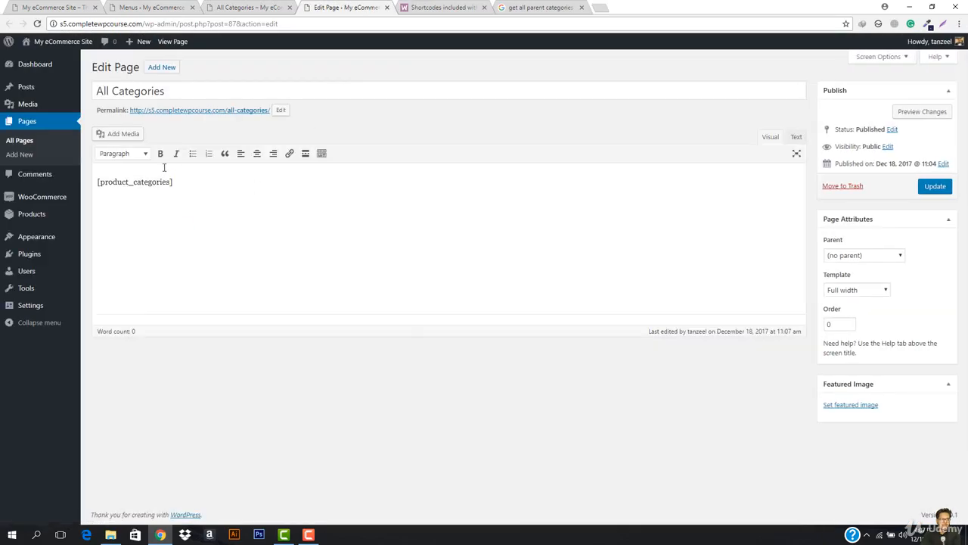
click(179, 187)
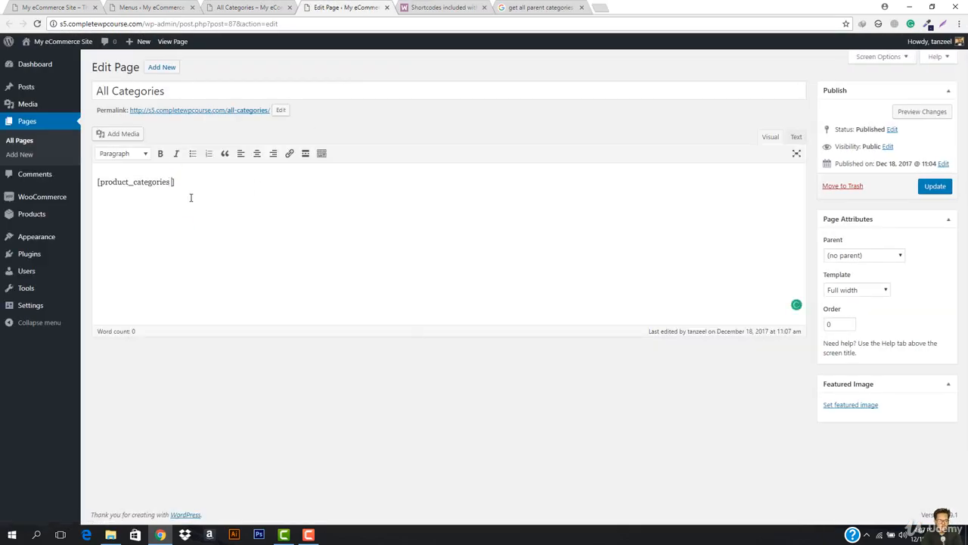
text(columns)
key(ctrl+Tab)
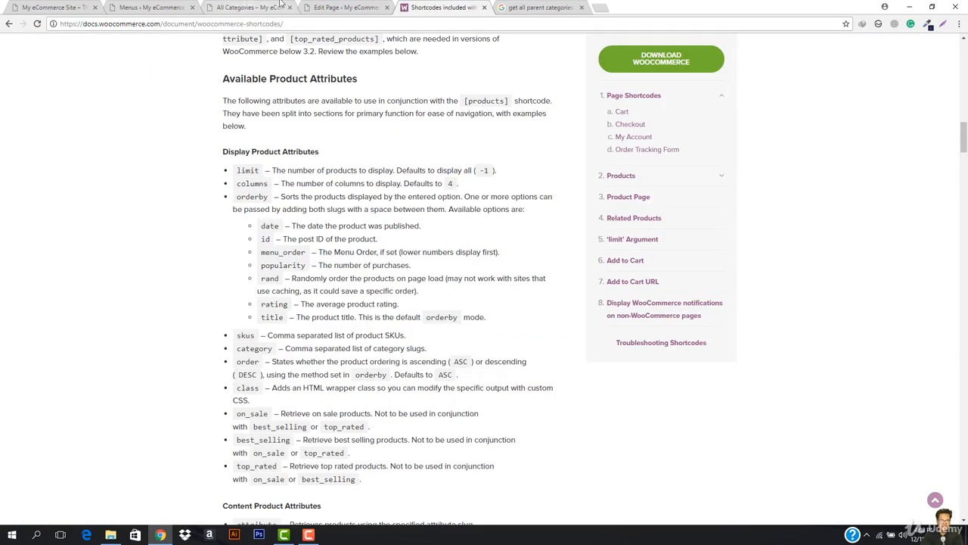
key(ctrl+shift+Tab)
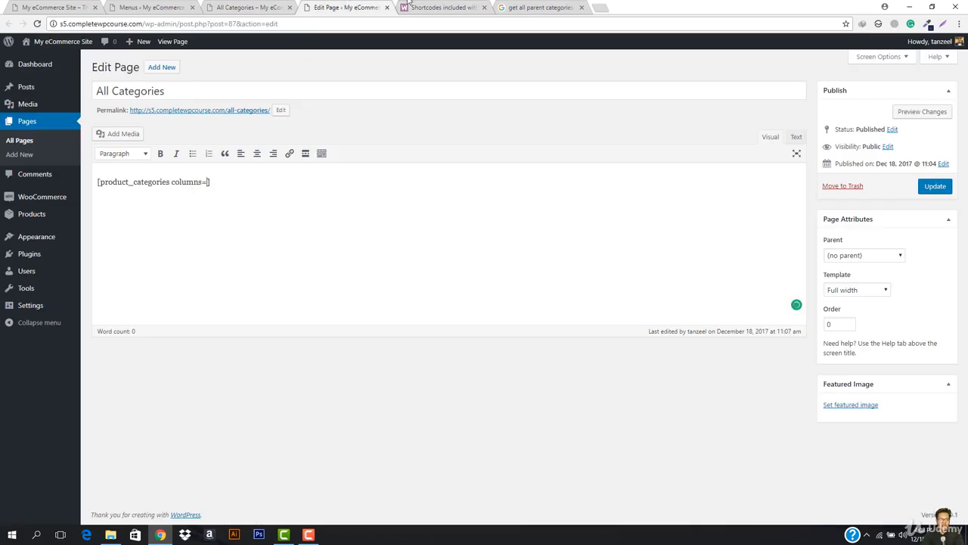
Read through the product attributes and Product Category shortcodes sections in the WooCommerce shortcode documentation
click(446, 5)
scroll(308, 343, down, 4)
scroll(309, 344, down, 9)
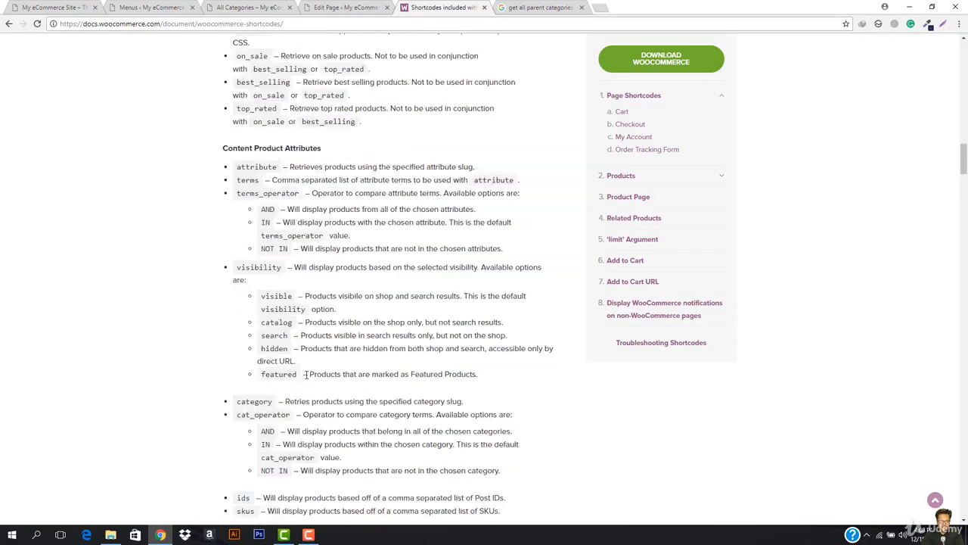
scroll(315, 430, down, 2)
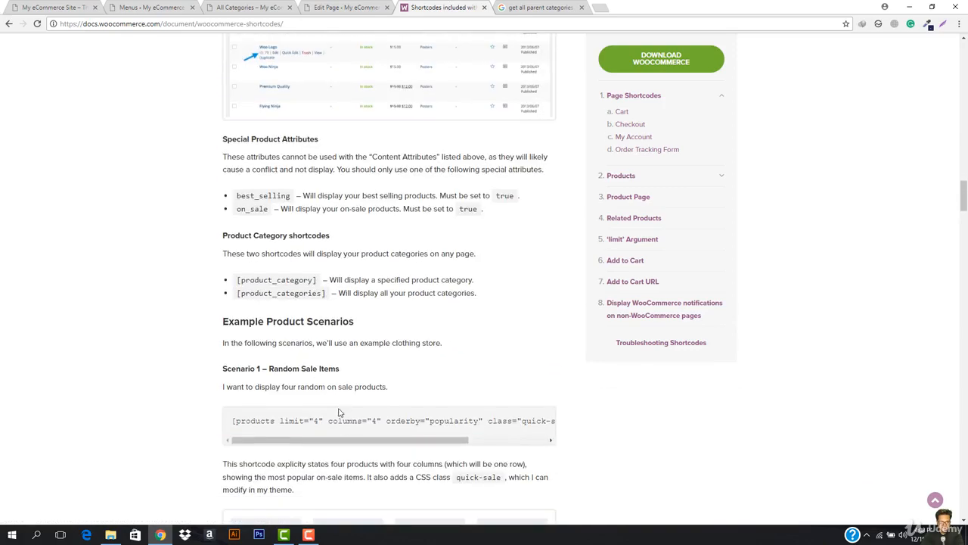
scroll(409, 317, up, 13)
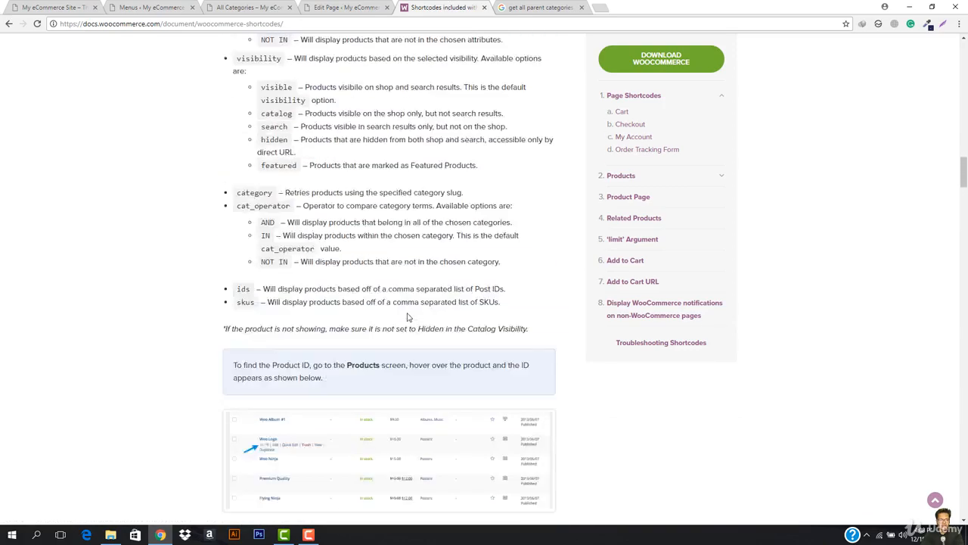
scroll(393, 317, up, 4)
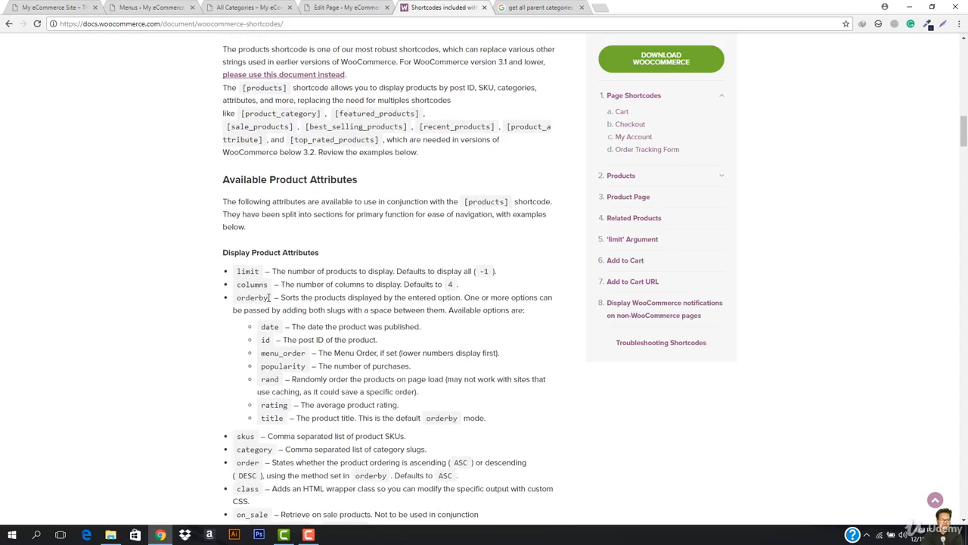
scroll(299, 354, down, 3)
Complete the shortcode as [product_categories columns="5"], update the All Categories page and reload its live view
click(127, 6)
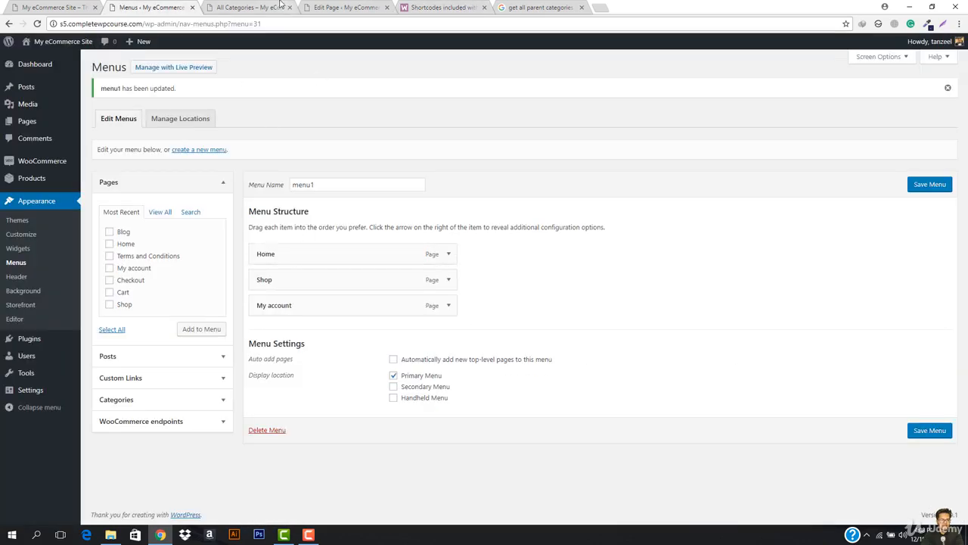
click(327, 8)
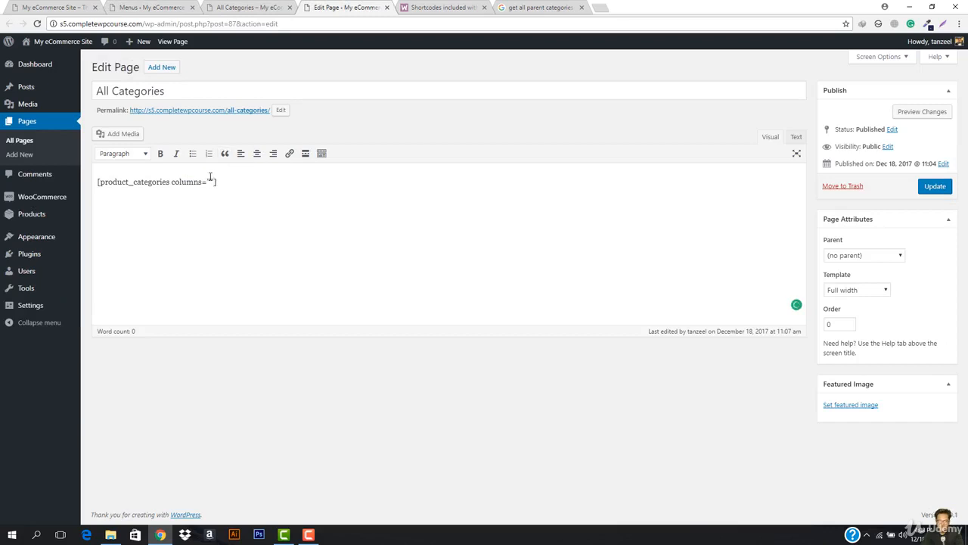
click(938, 186)
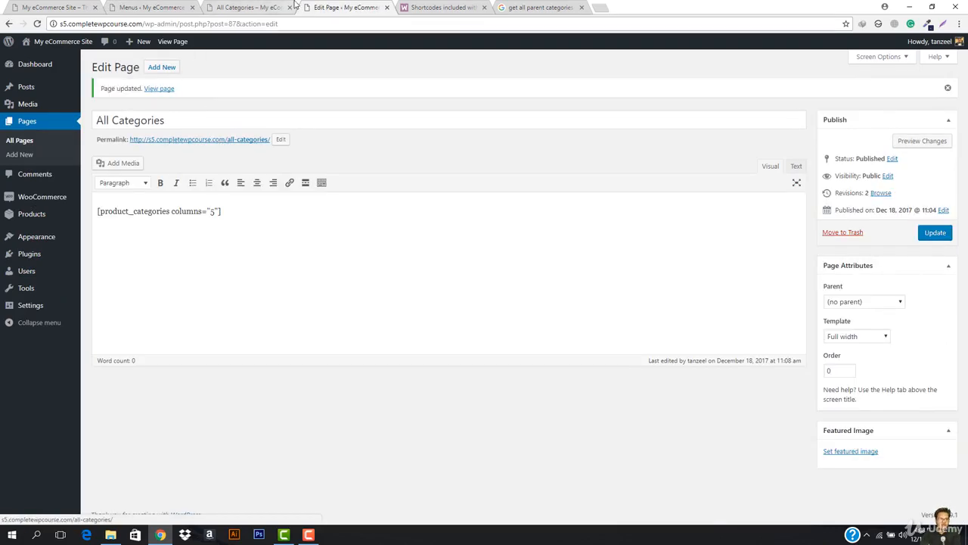
click(255, 8)
click(277, 24)
key(Return)
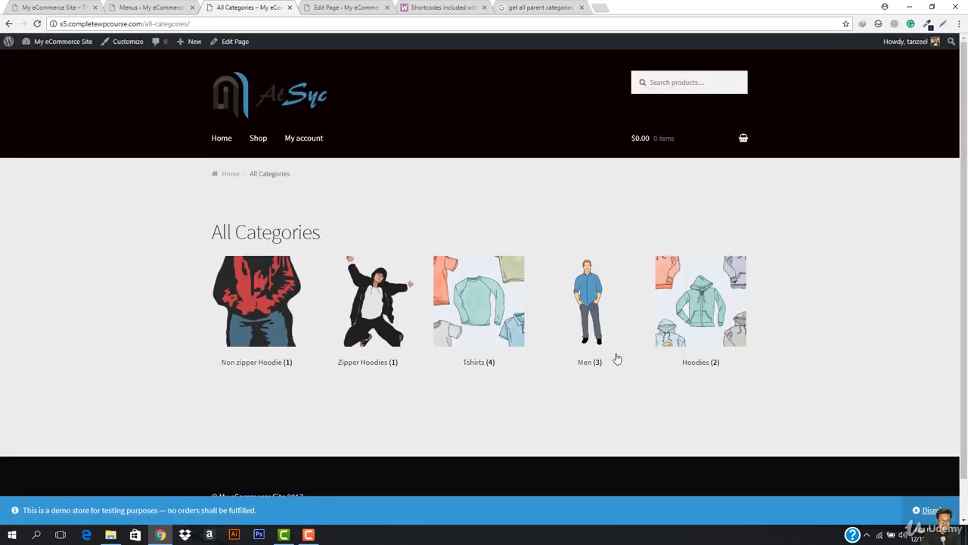
Review the Display Product Attributes in the shortcode documentation, from limit and orderby through order, class and top_rated
click(408, 7)
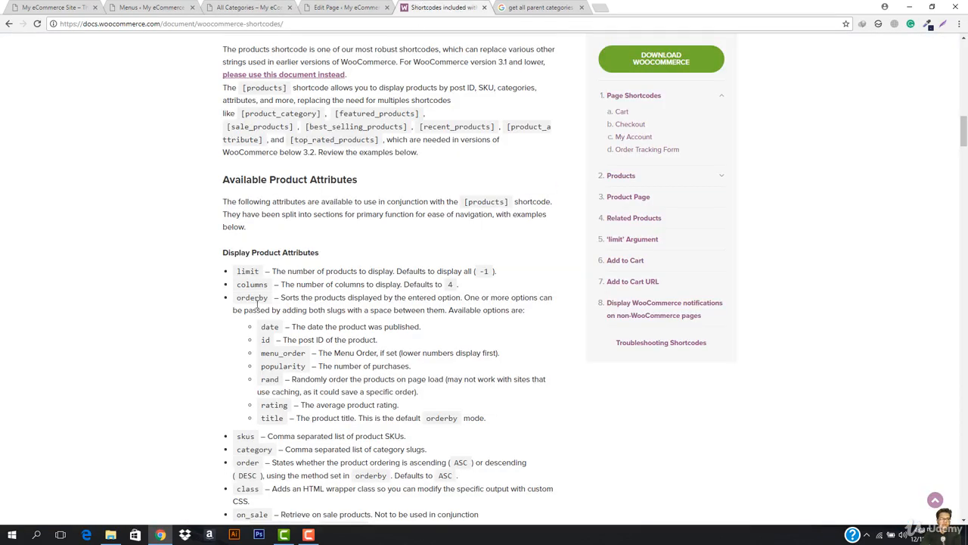
scroll(218, 374, down, 2)
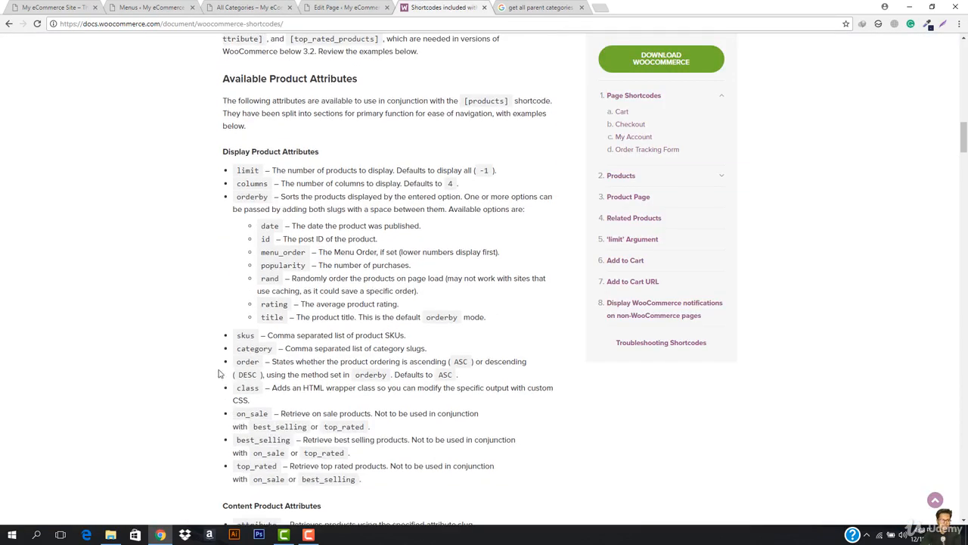
scroll(296, 409, down, 2)
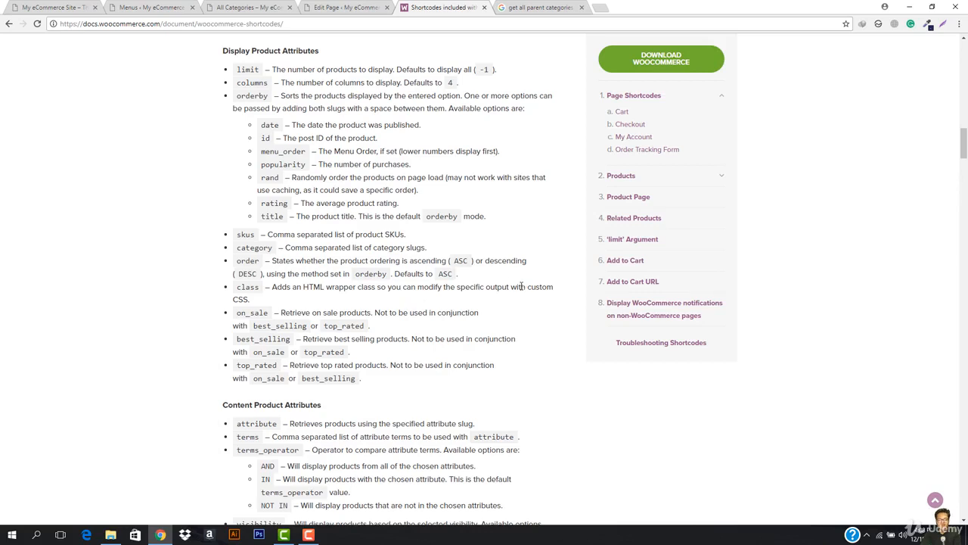
scroll(280, 278, down, 2)
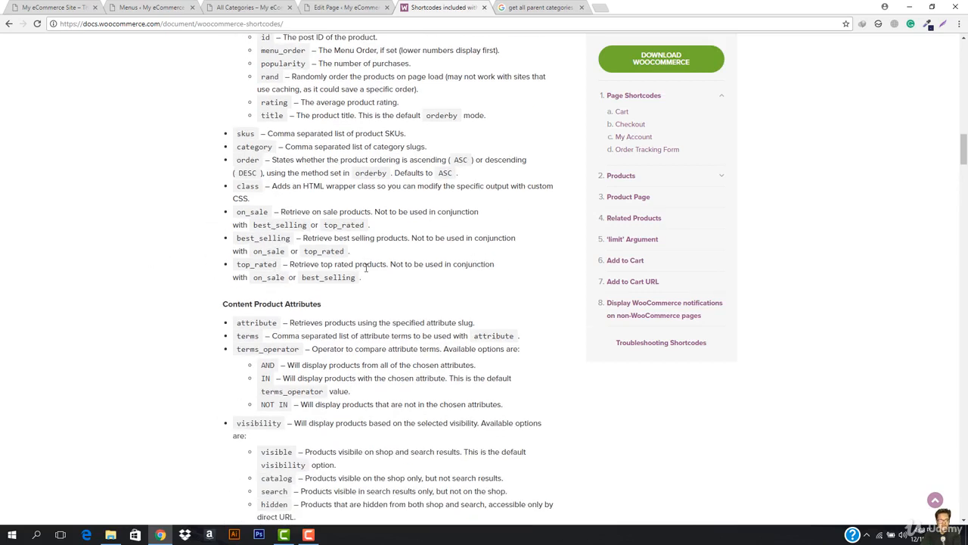
scroll(338, 391, up, 4)
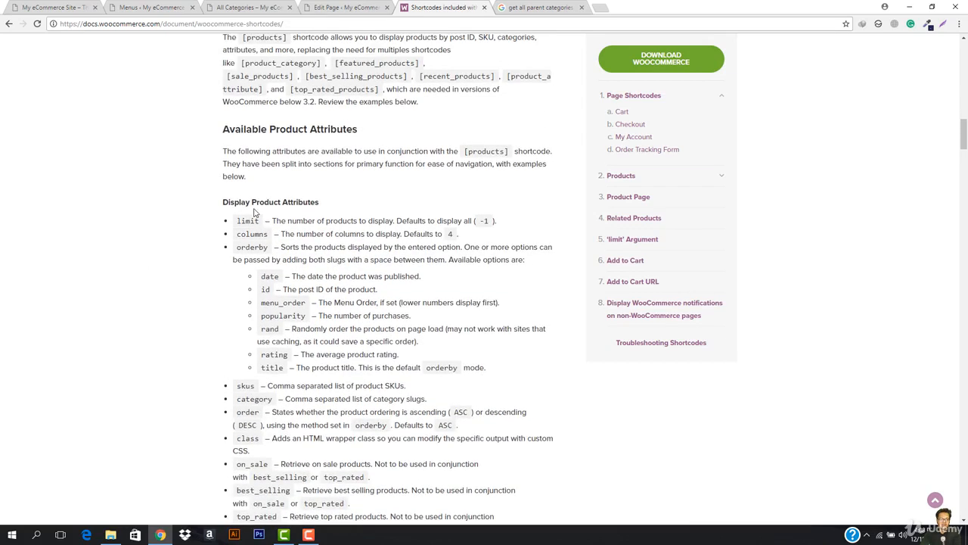
scroll(256, 209, down, 2)
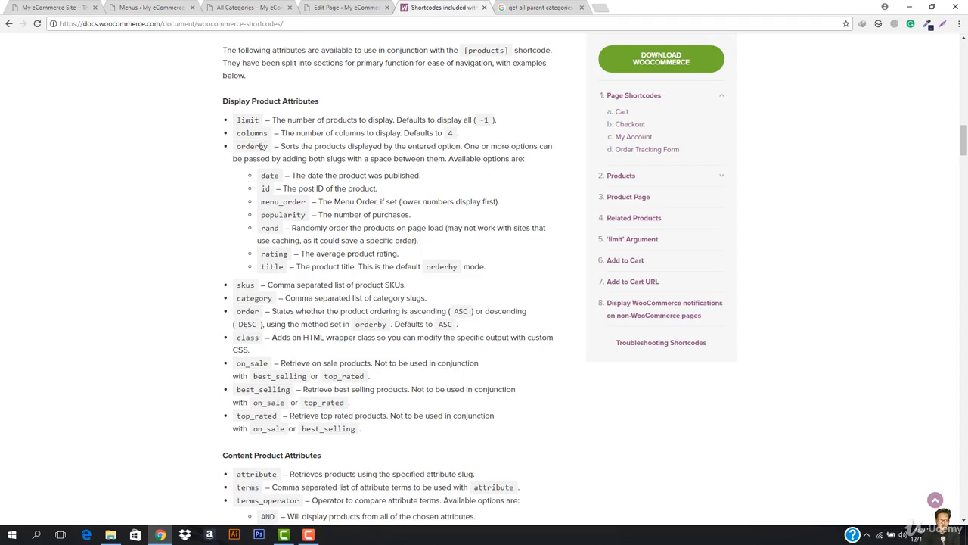
Recheck the shortcode in the page editor and reload the live All Categories page to inspect the category order
click(329, 6)
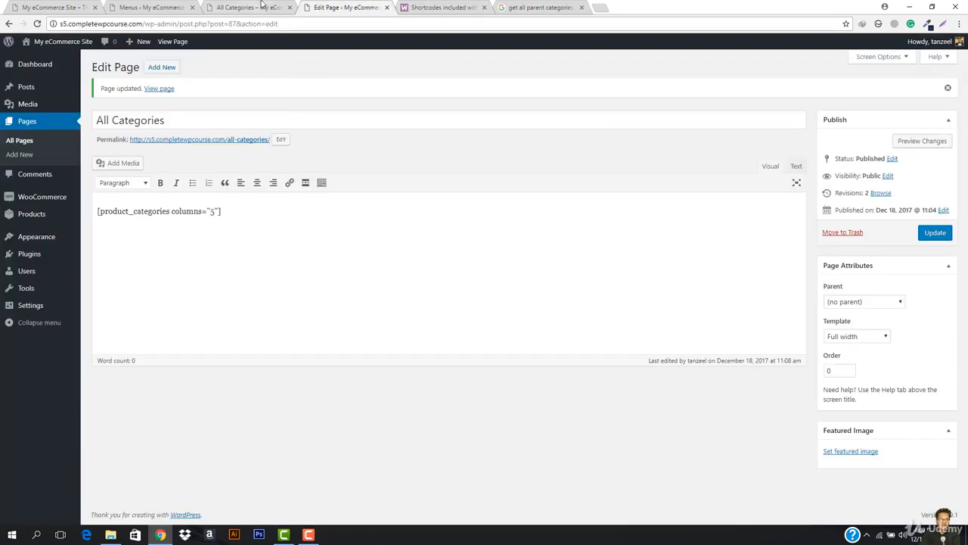
click(264, 6)
click(280, 22)
key(Return)
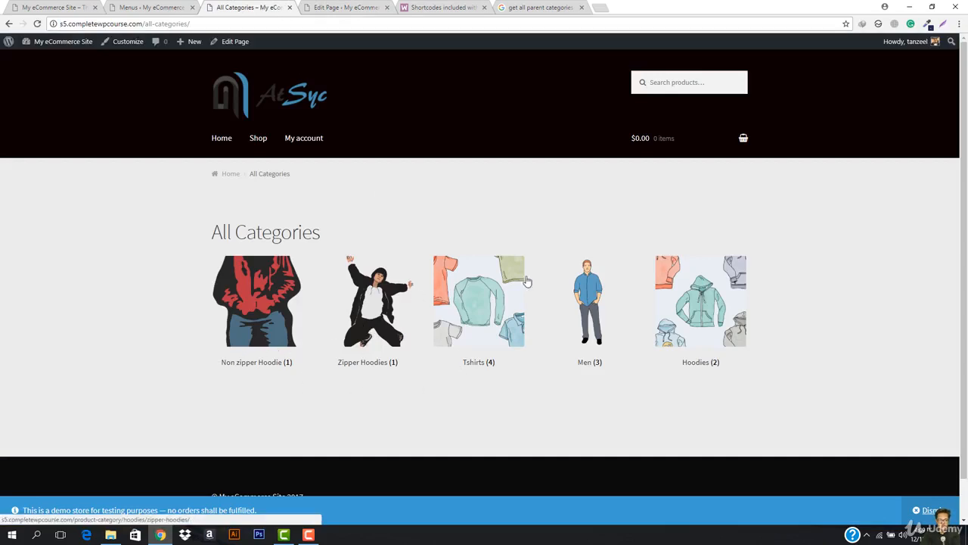
Add orderby="rand" after the columns attribute in the [product_categories] shortcode and update the page
click(348, 7)
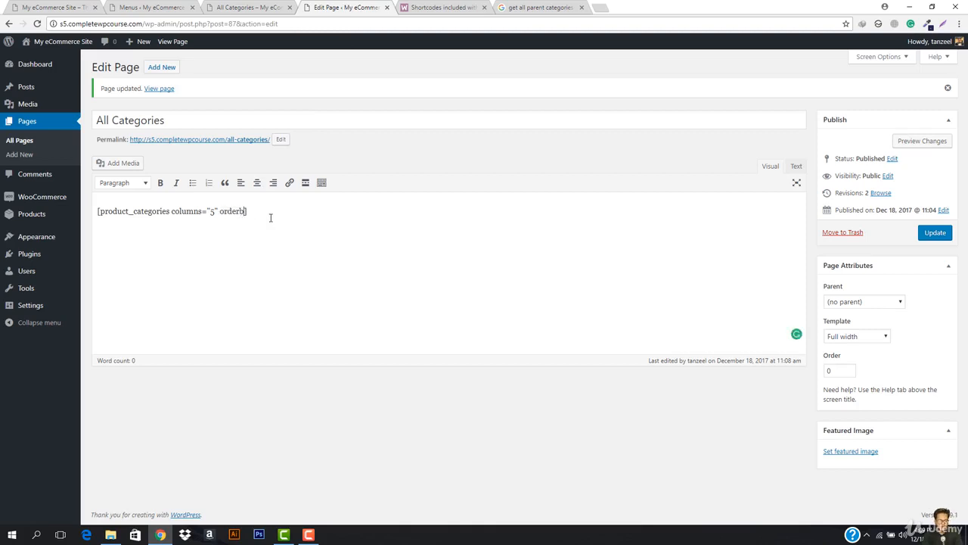
text("")
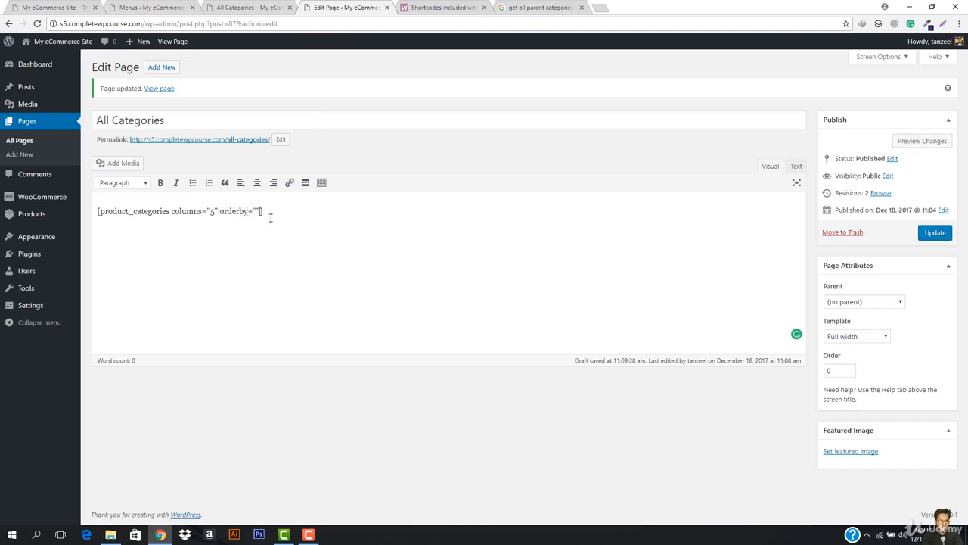
click(422, 6)
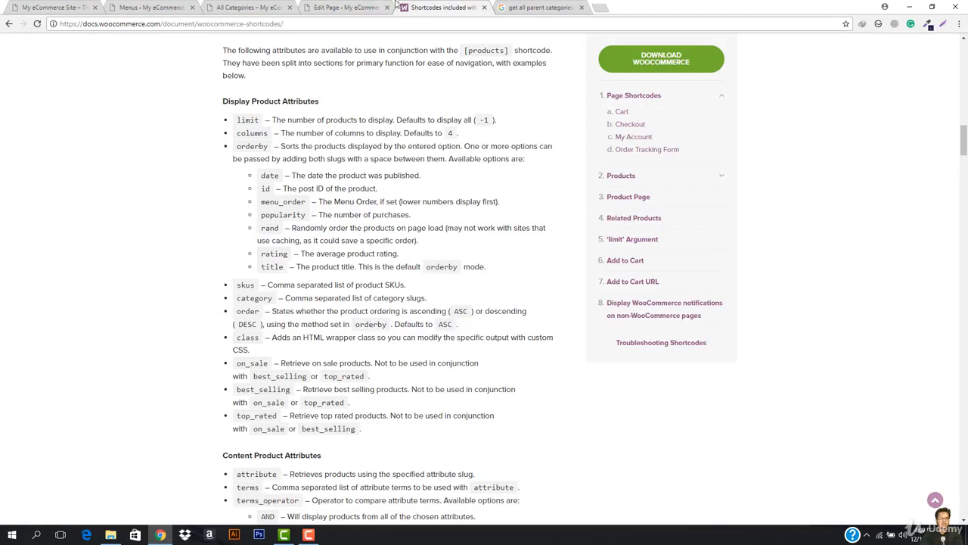
click(356, 7)
text(rand)
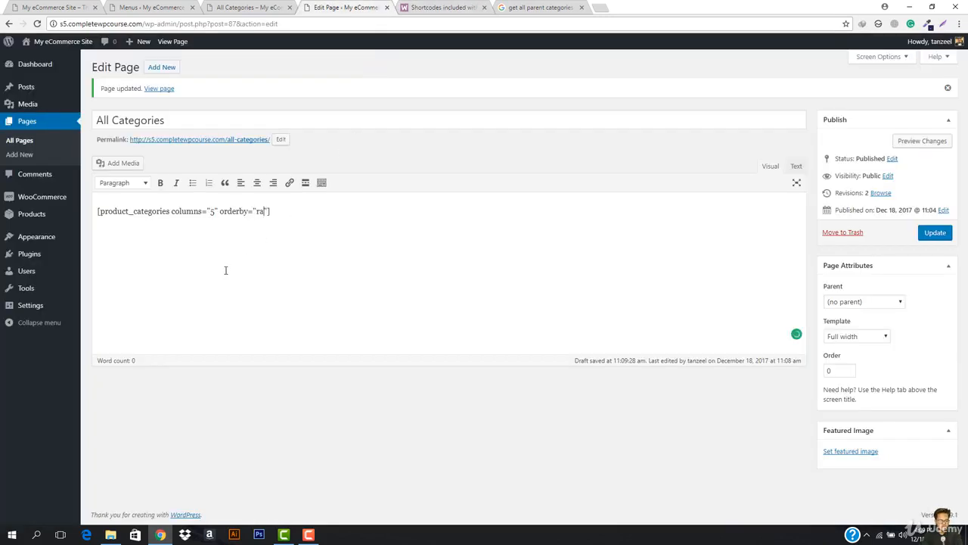
click(934, 234)
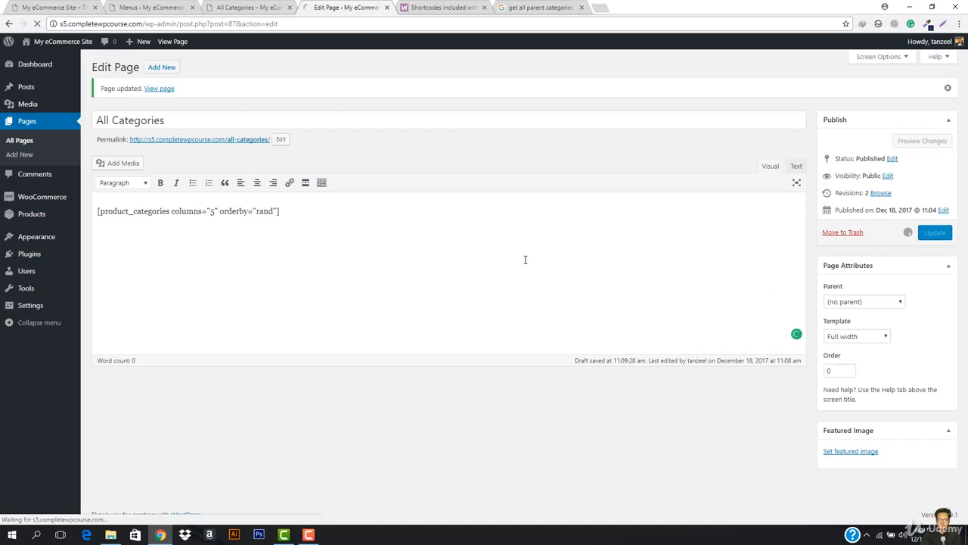
Reload the live All Categories page several times to check whether the category order changes
click(276, 7)
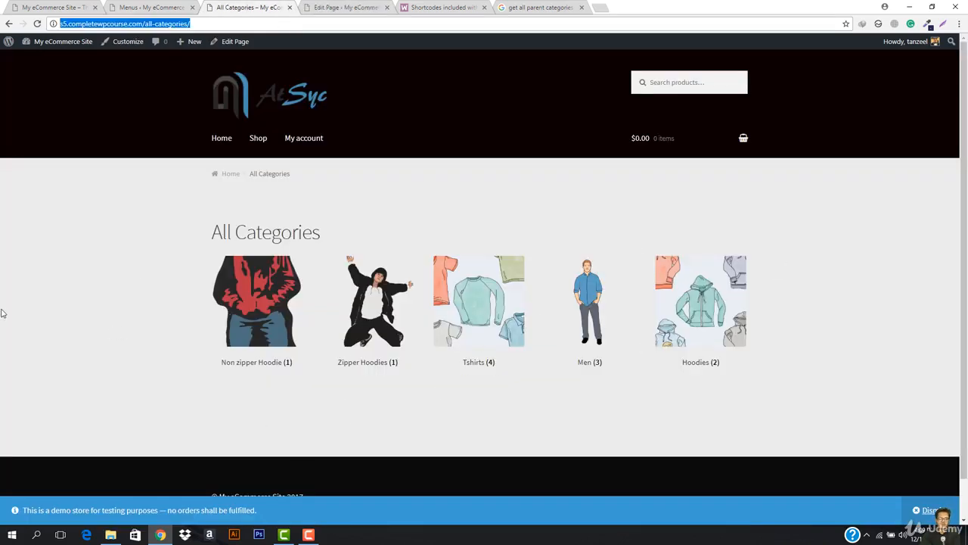
key(Return)
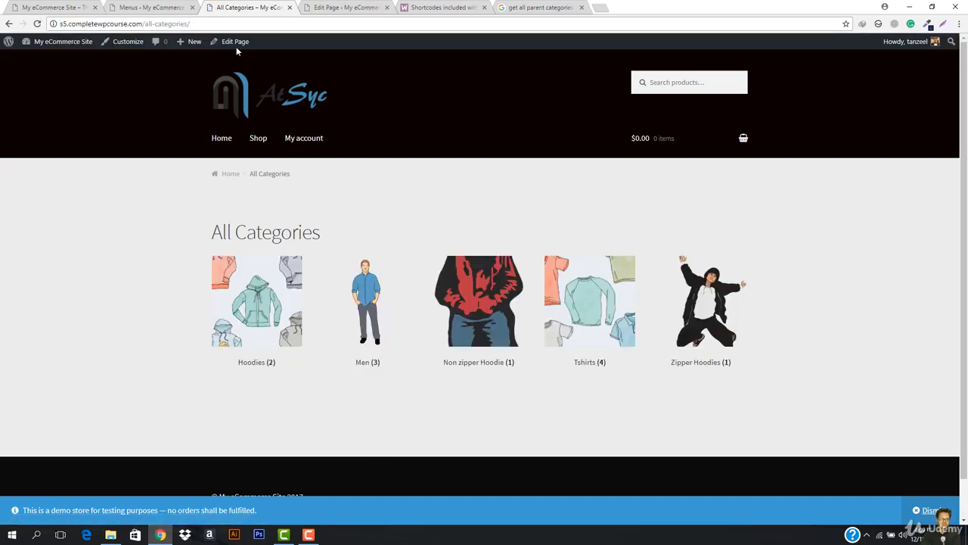
click(273, 28)
key(Return)
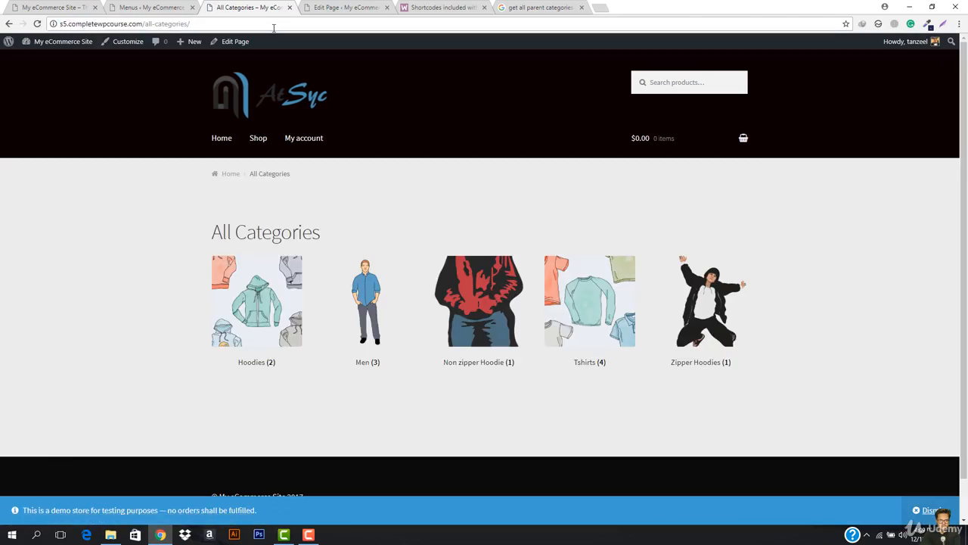
click(274, 28)
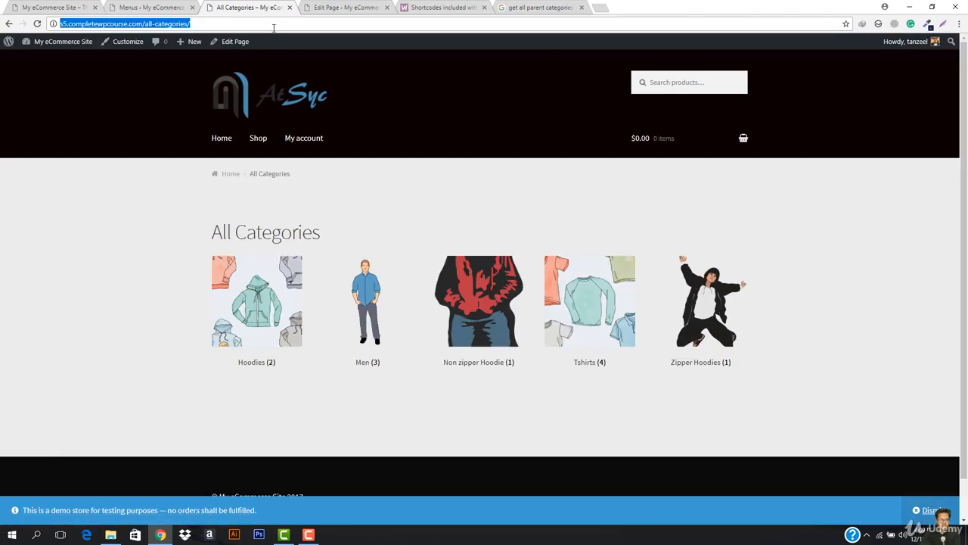
key(Return)
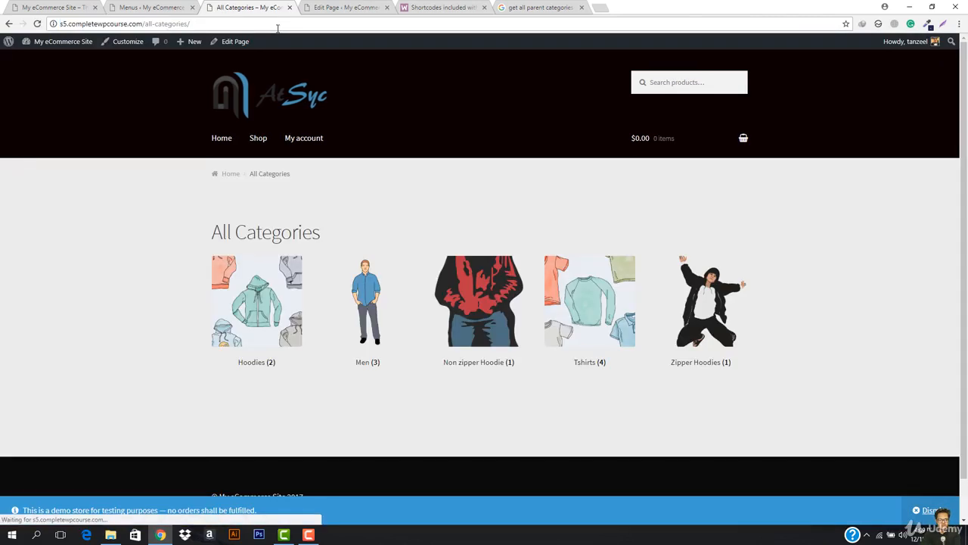
Check the attribute list in the documentation and remove orderby="rand" from the [product_categories] shortcode
click(346, 8)
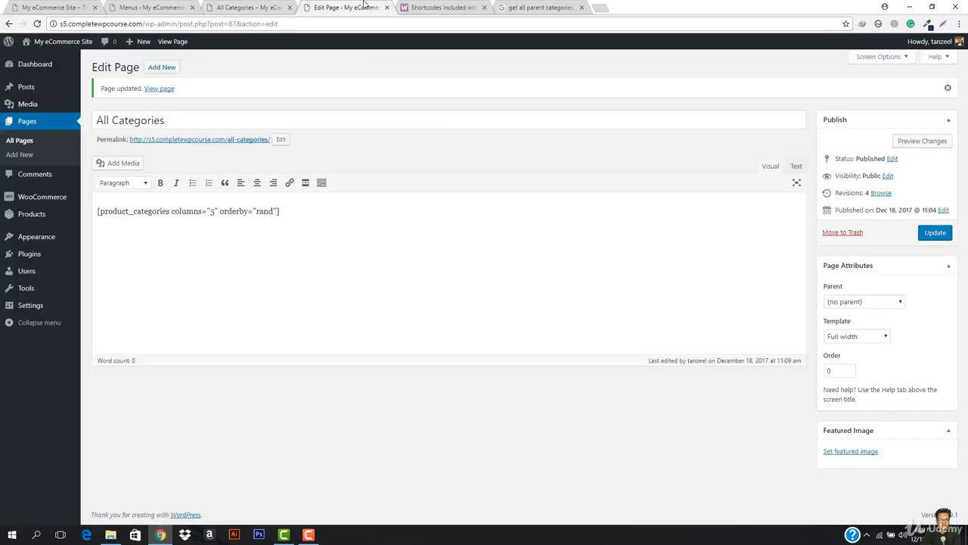
click(427, 7)
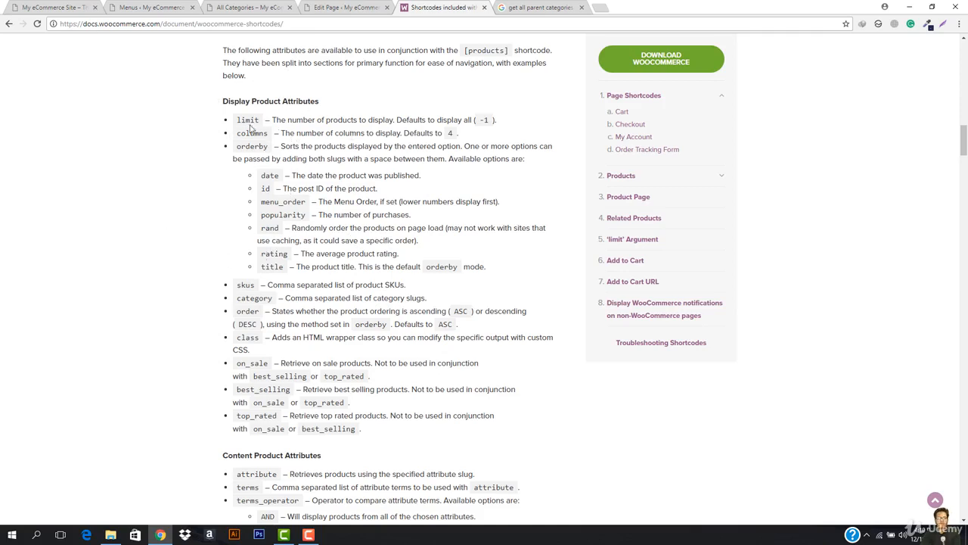
click(347, 7)
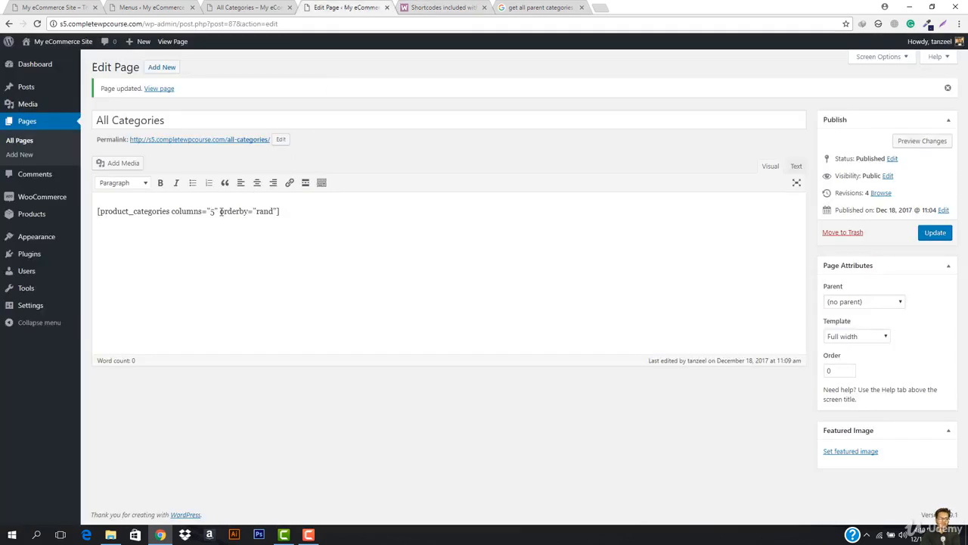
drag(220, 211, 280, 211)
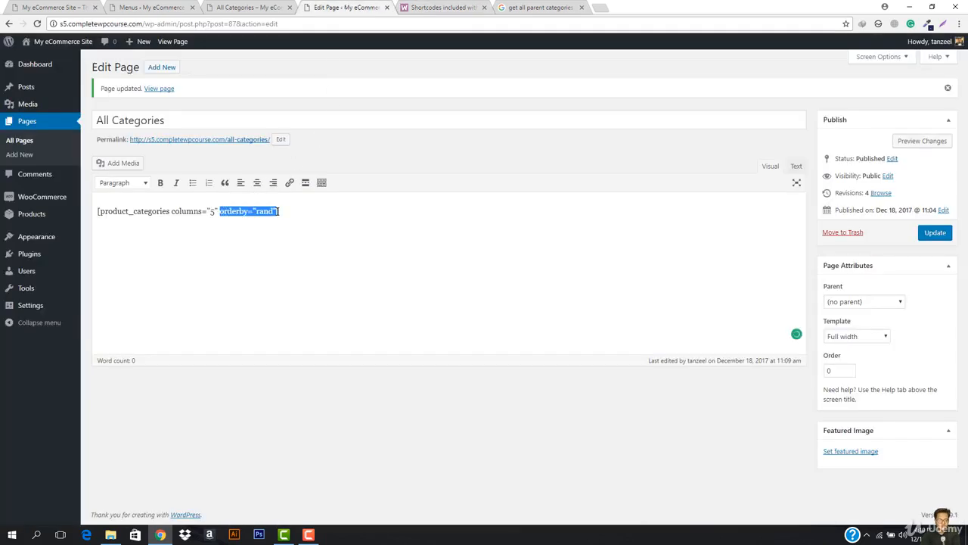
key(BackSpace)
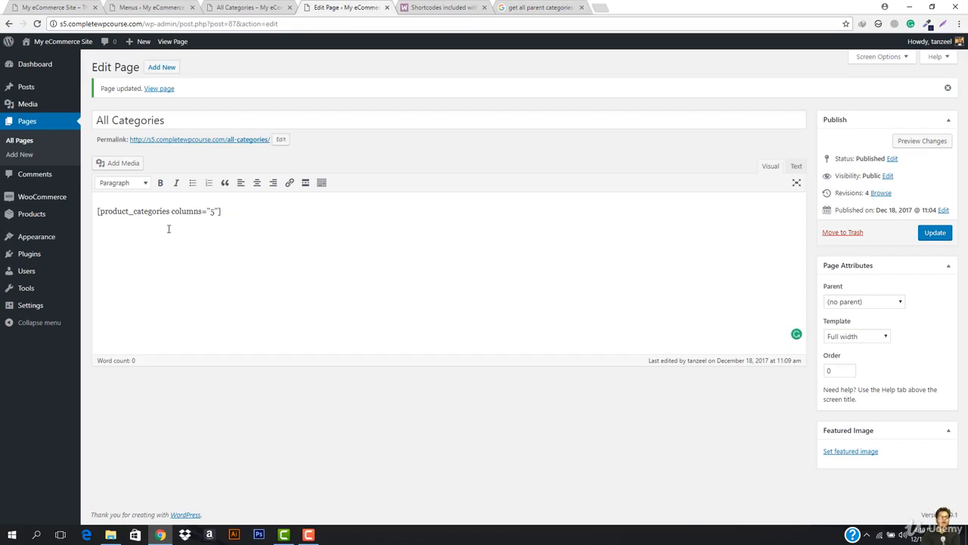
Check in the documentation which shortcode the listed product attributes belong to, and return to the live All Categories page
click(458, 8)
scroll(318, 257, up, 5)
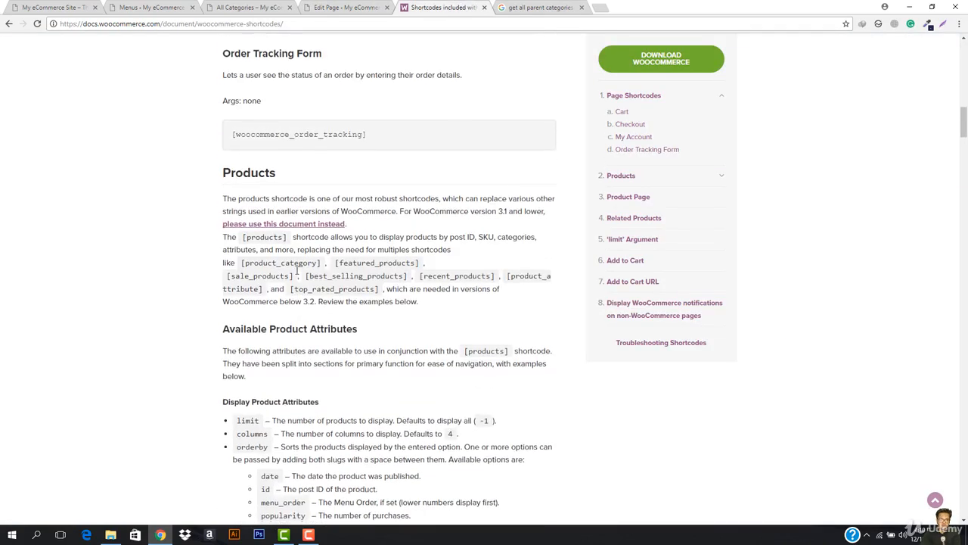
drag(246, 238, 294, 239)
click(293, 239)
scroll(305, 388, down, 2)
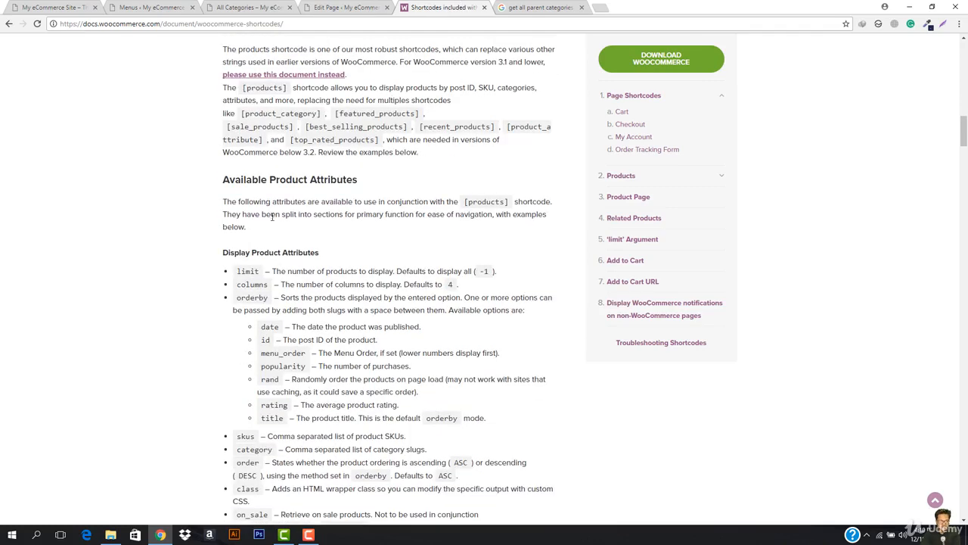
scroll(287, 370, down, 2)
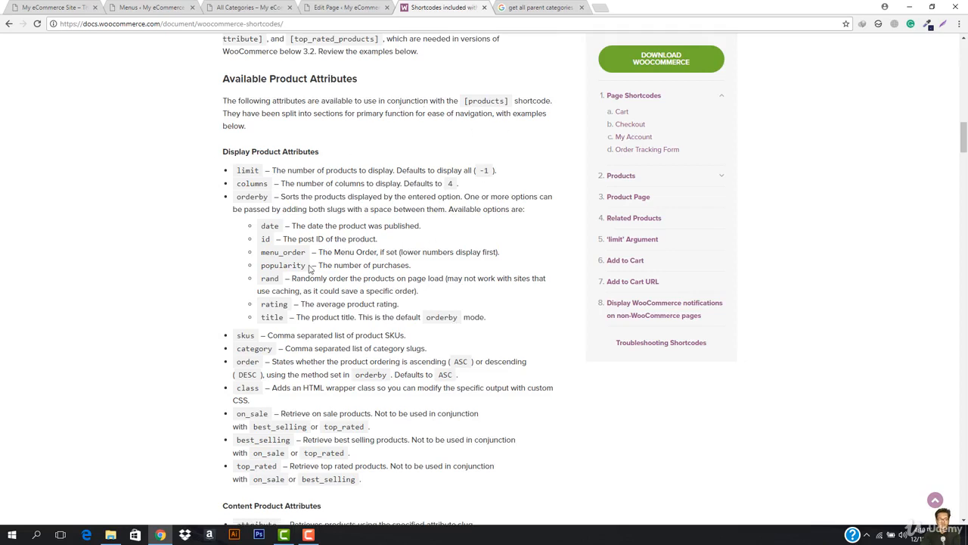
click(254, 6)
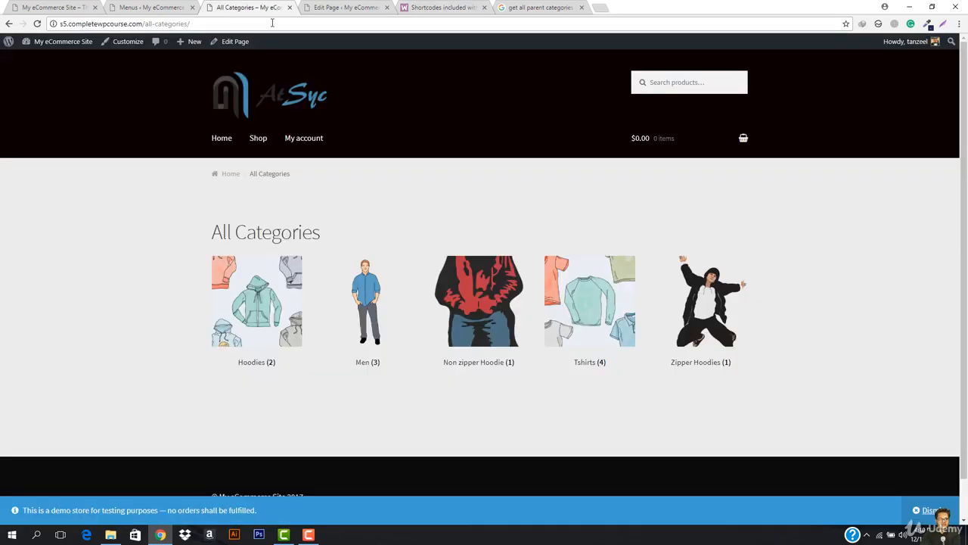
Update the All Categories page with its [product_categories columns="5"] shortcode
click(144, 6)
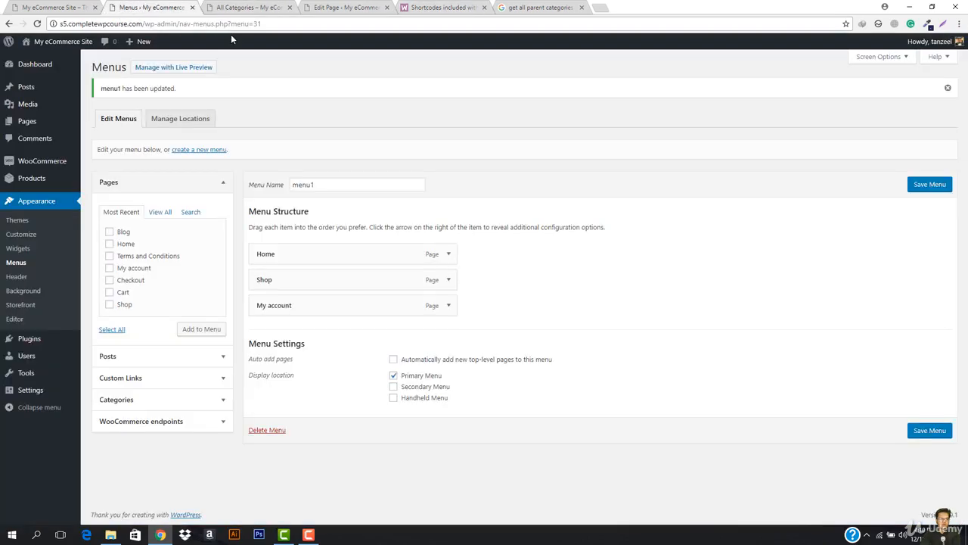
click(337, 7)
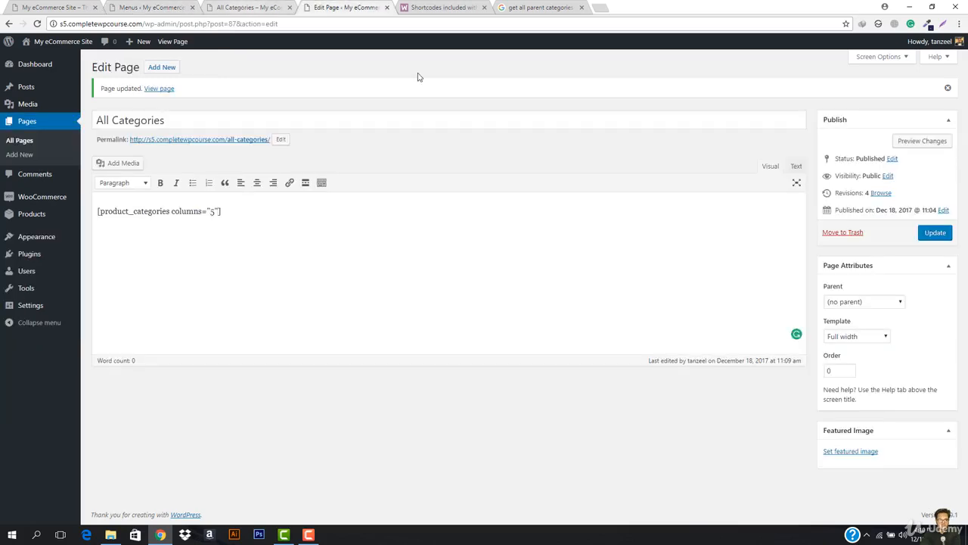
click(924, 233)
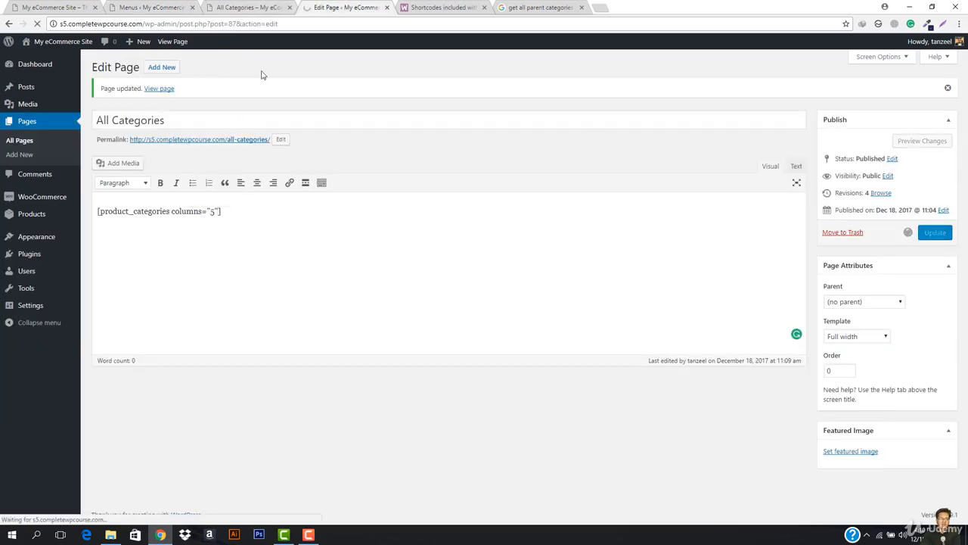
Reload the menu editor, close the spare home page tab, and add the All Categories page to menu1 between Home and Shop
click(151, 6)
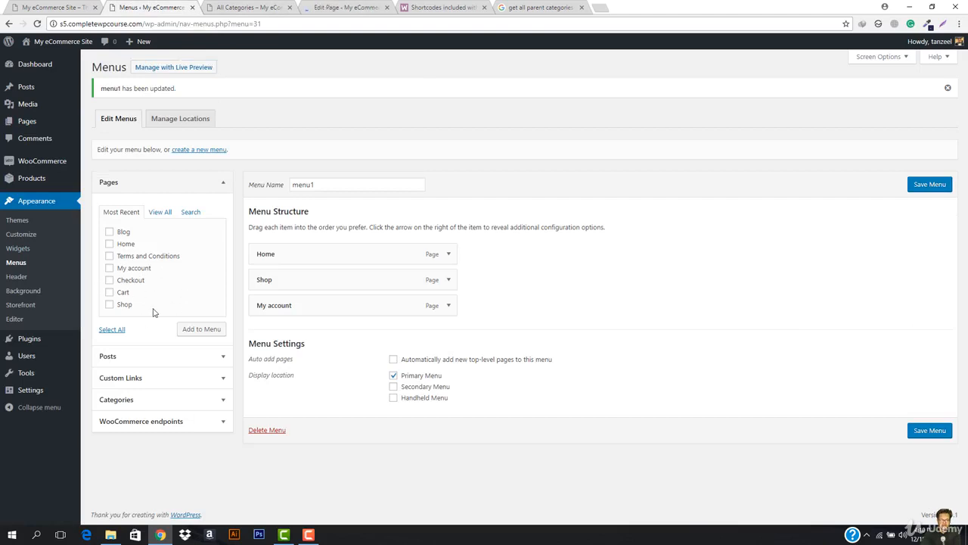
click(260, 25)
key(Return)
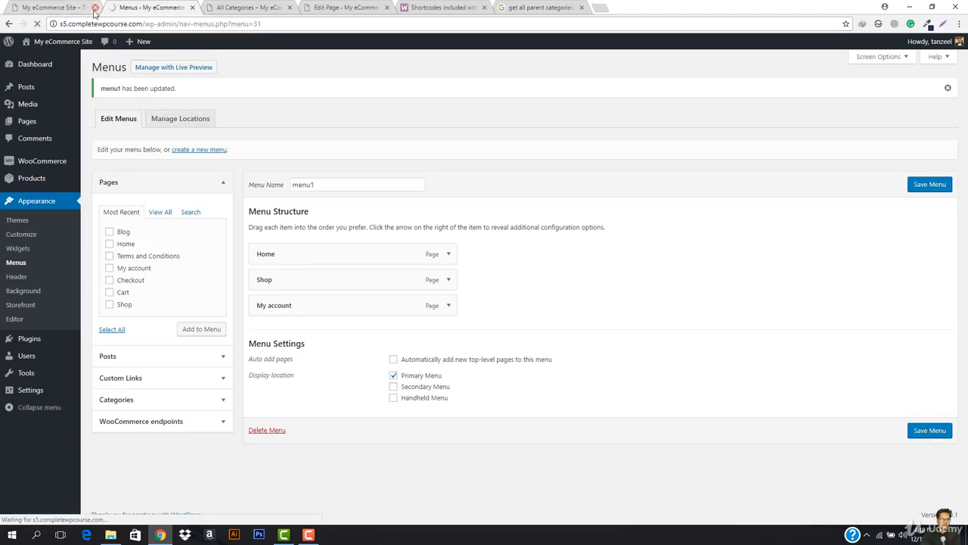
click(95, 8)
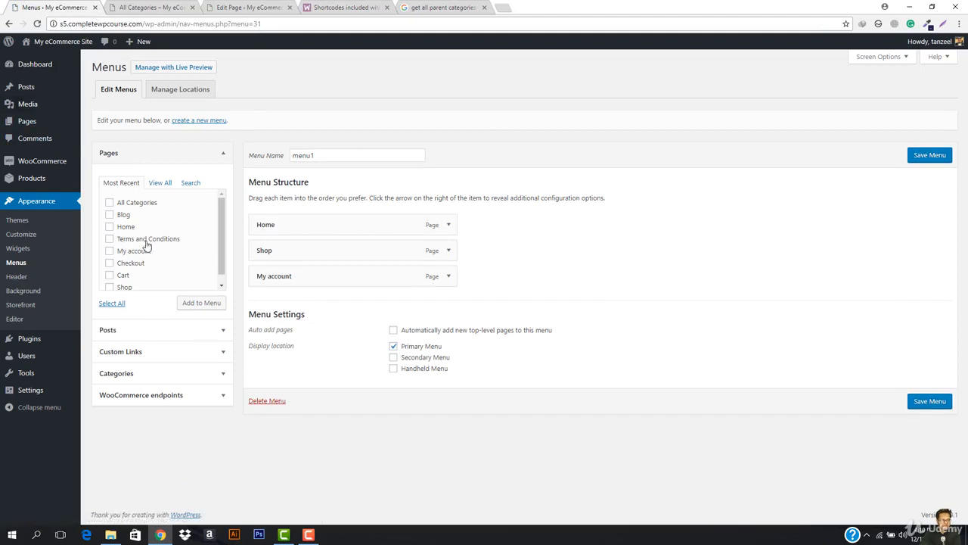
click(168, 182)
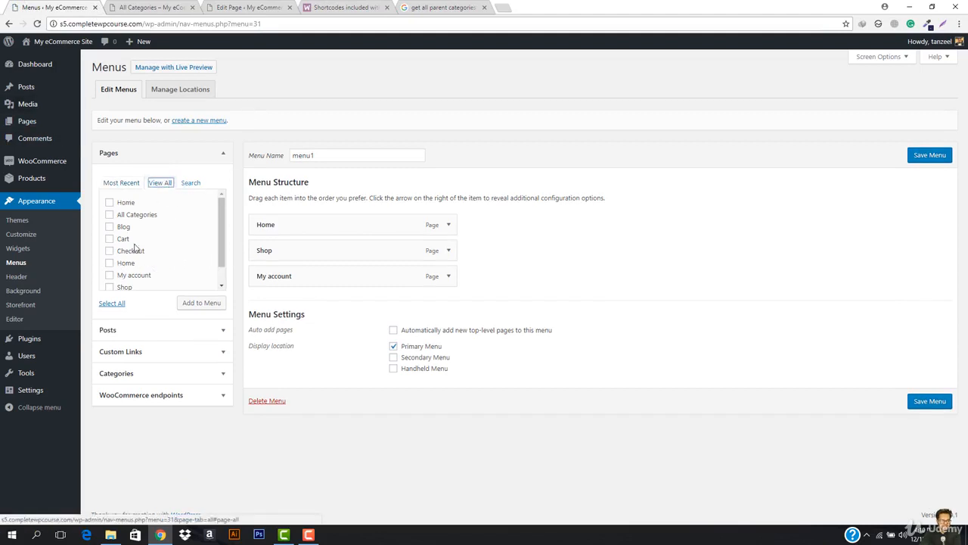
click(110, 216)
click(201, 302)
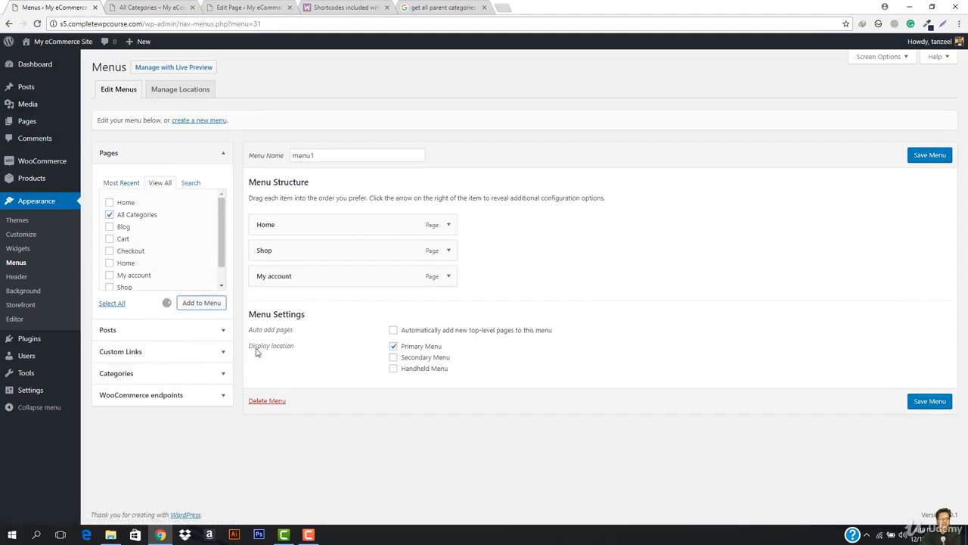
drag(303, 302, 305, 253)
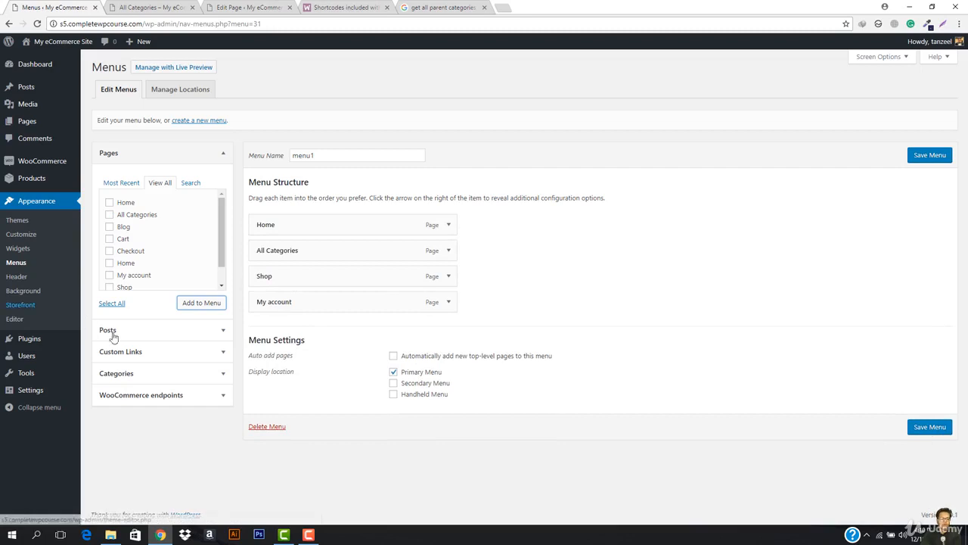
Look through the available menu item sources, including pages, posts, custom links, categories and WooCommerce endpoints, for the product categories
click(156, 373)
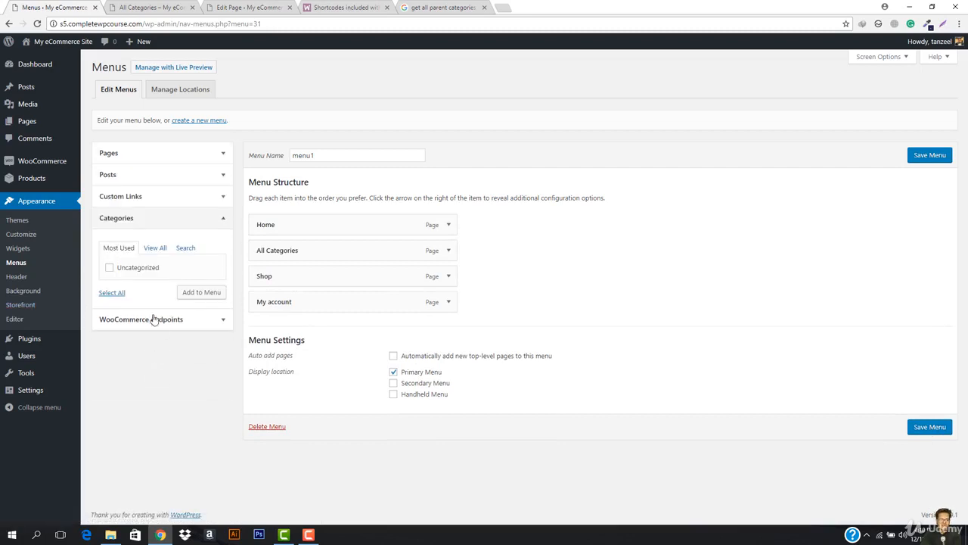
click(147, 199)
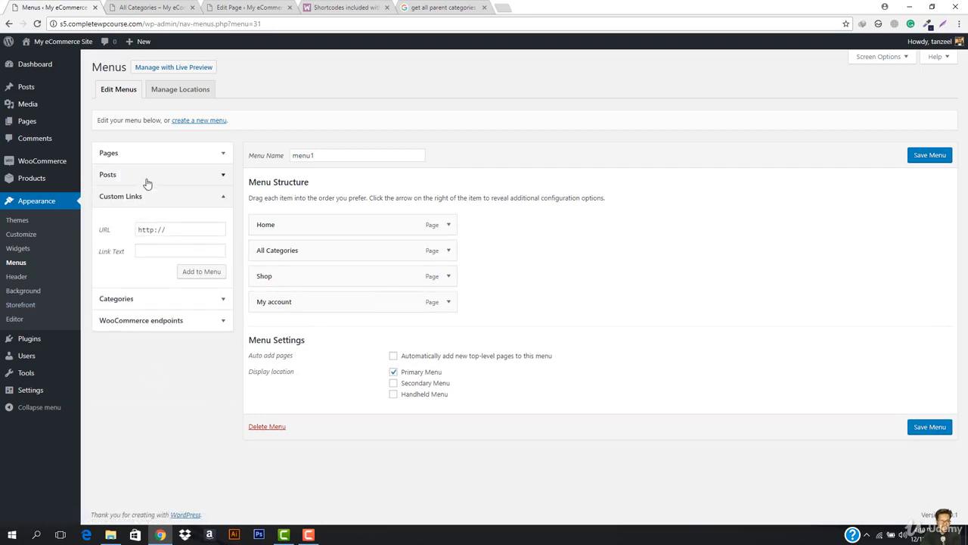
click(146, 180)
click(151, 154)
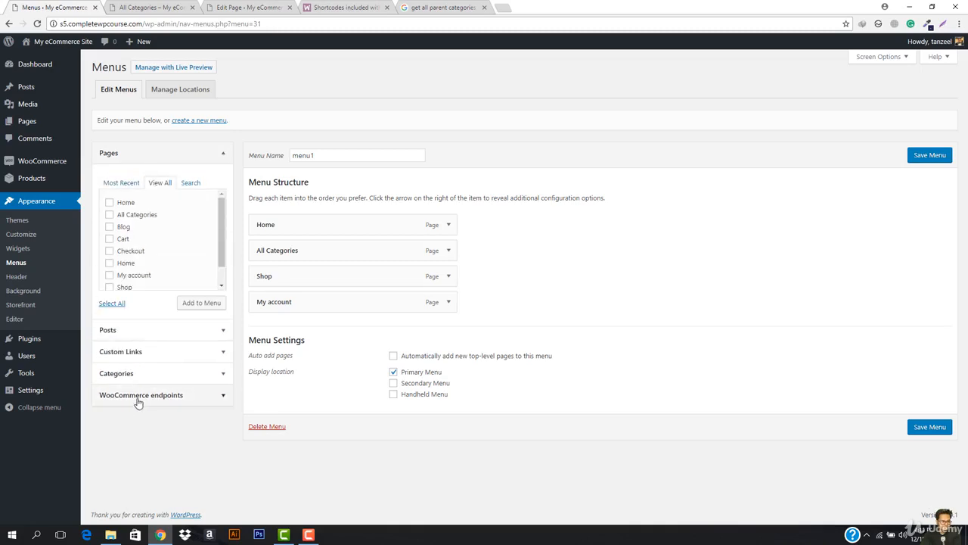
click(137, 337)
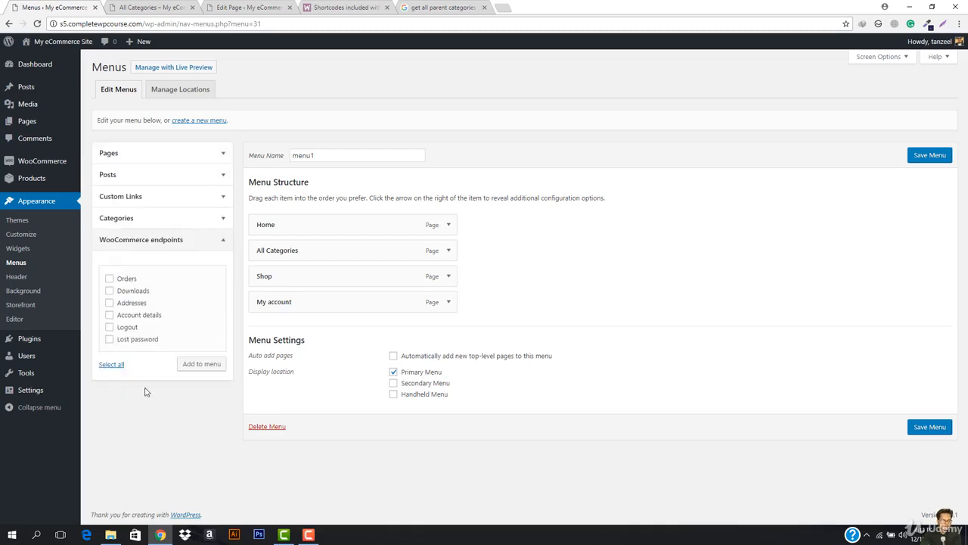
click(160, 155)
scroll(141, 274, down, 2)
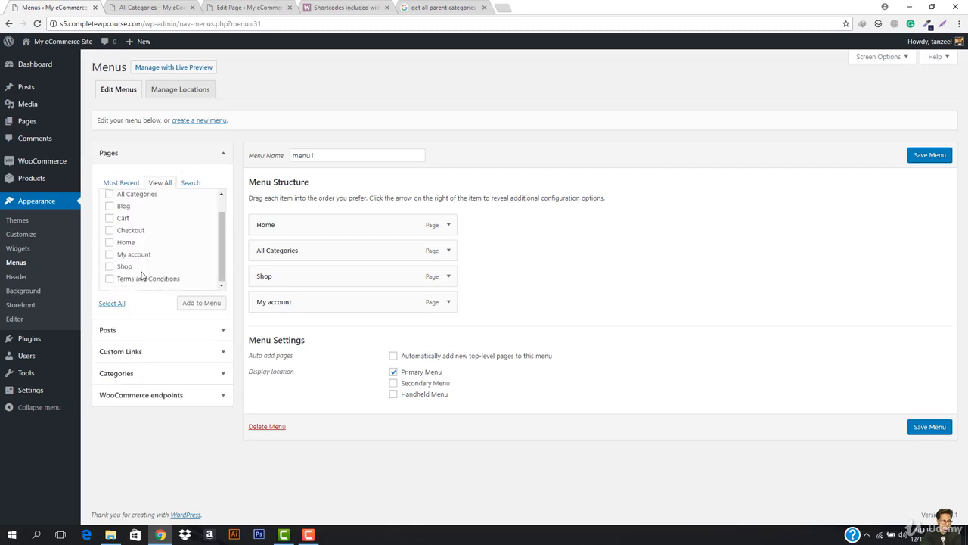
scroll(140, 275, up, 2)
click(137, 331)
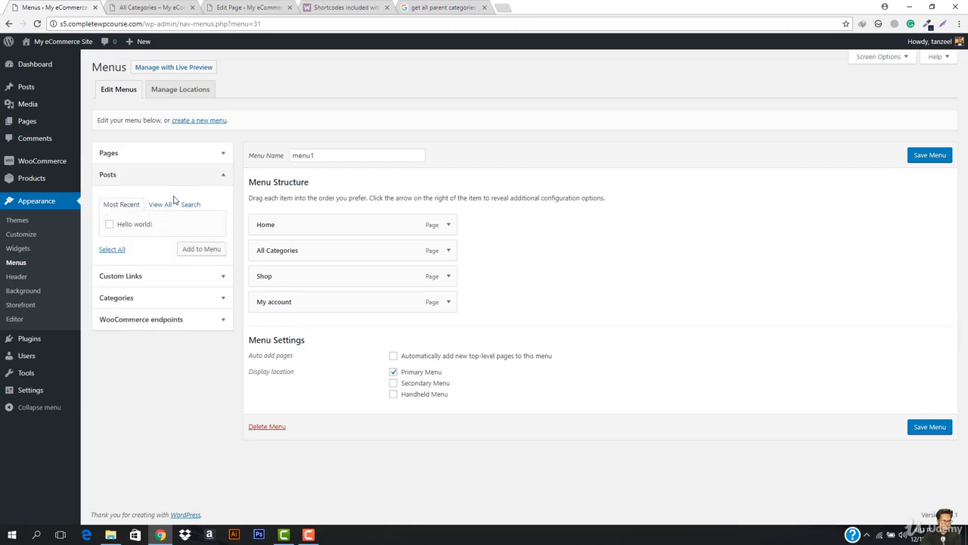
click(164, 296)
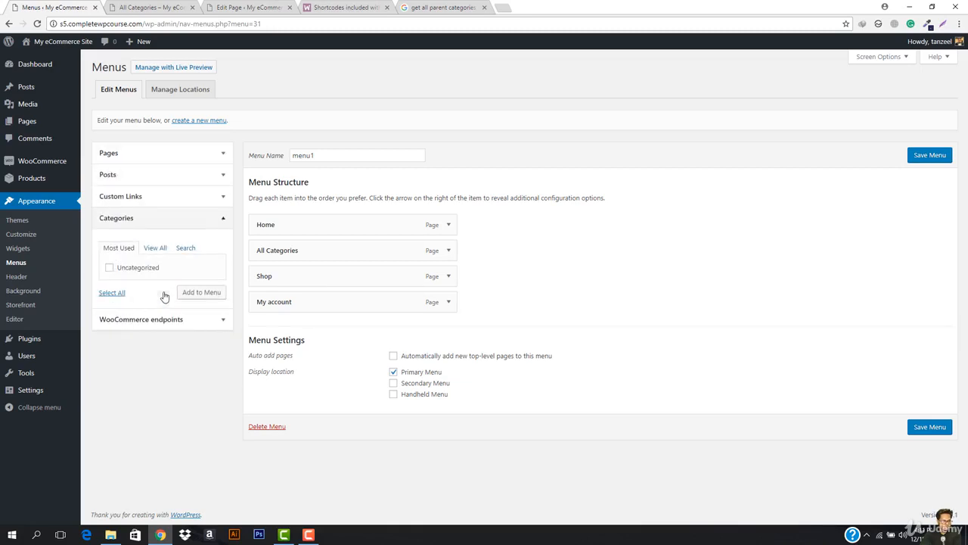
Enable the Product categories box in the menu editor's screen options and expand it
click(881, 57)
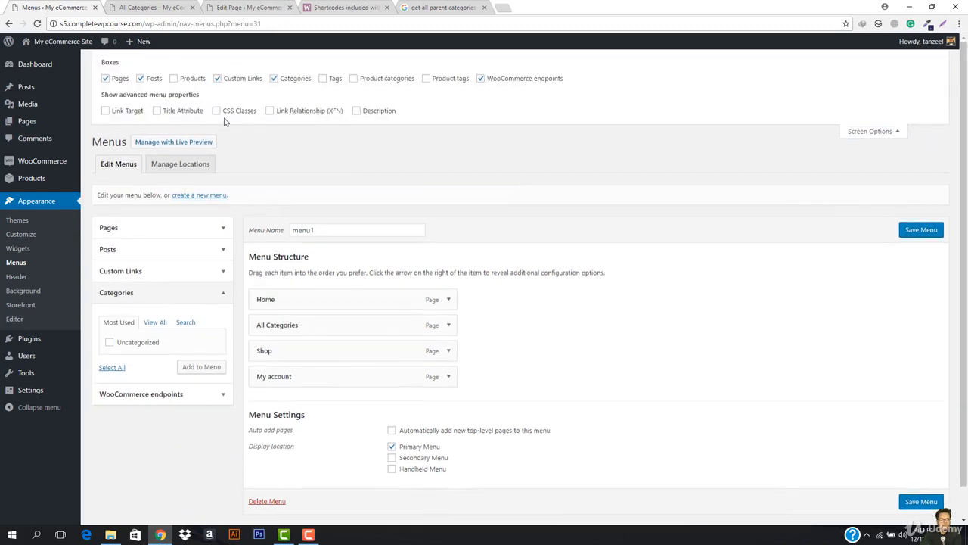
click(354, 79)
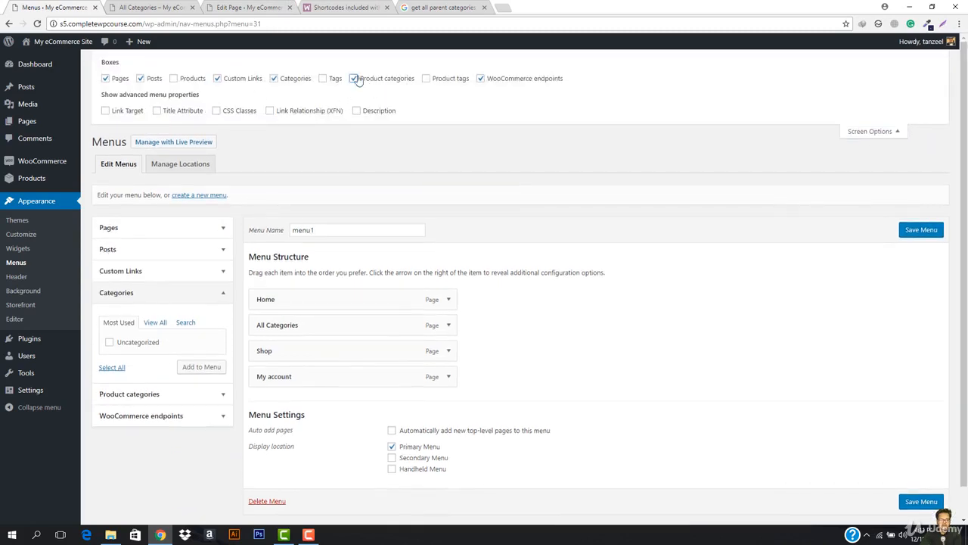
click(854, 133)
click(884, 59)
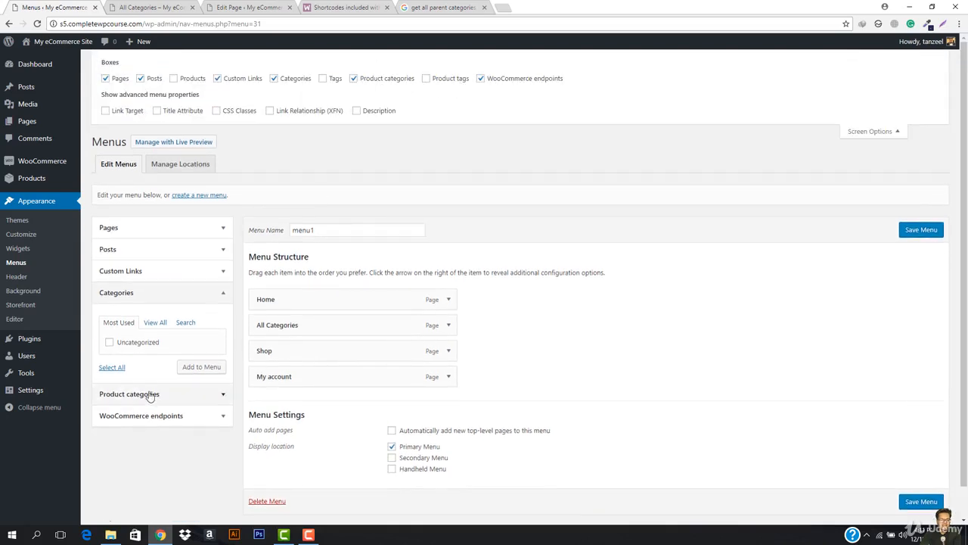
click(874, 131)
click(180, 318)
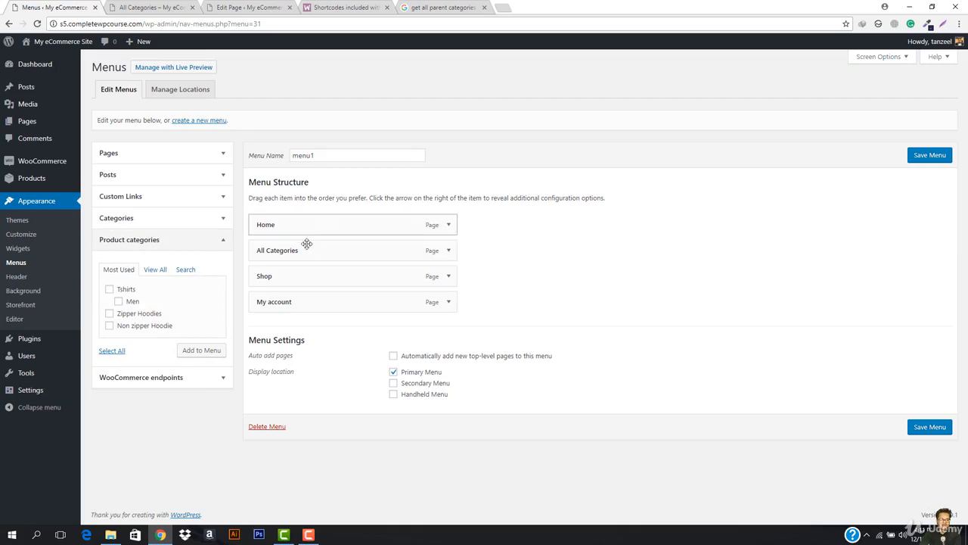
Add all most used product categories to menu1 and nest them under All Categories, with Men as a sub item of Tshirts
click(111, 350)
click(201, 349)
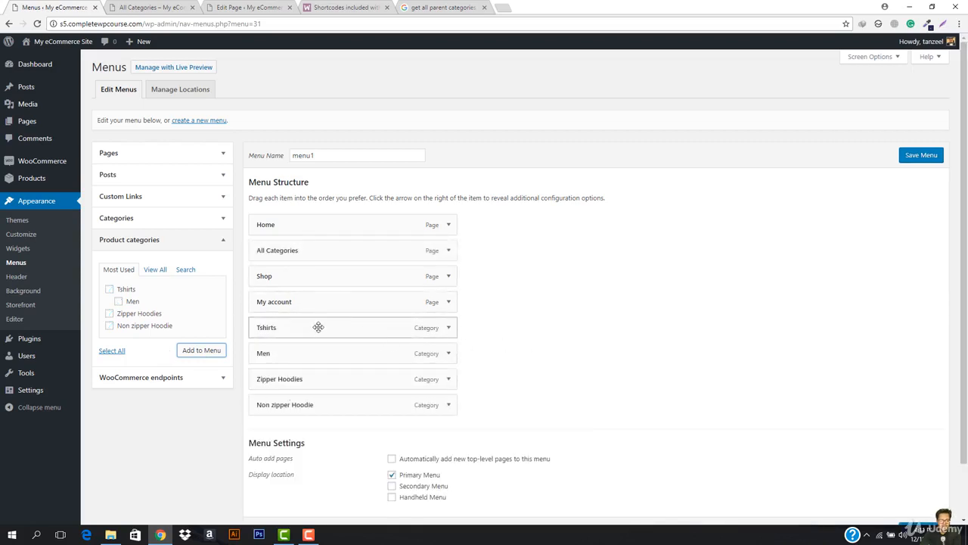
drag(308, 335, 336, 281)
drag(286, 352, 343, 270)
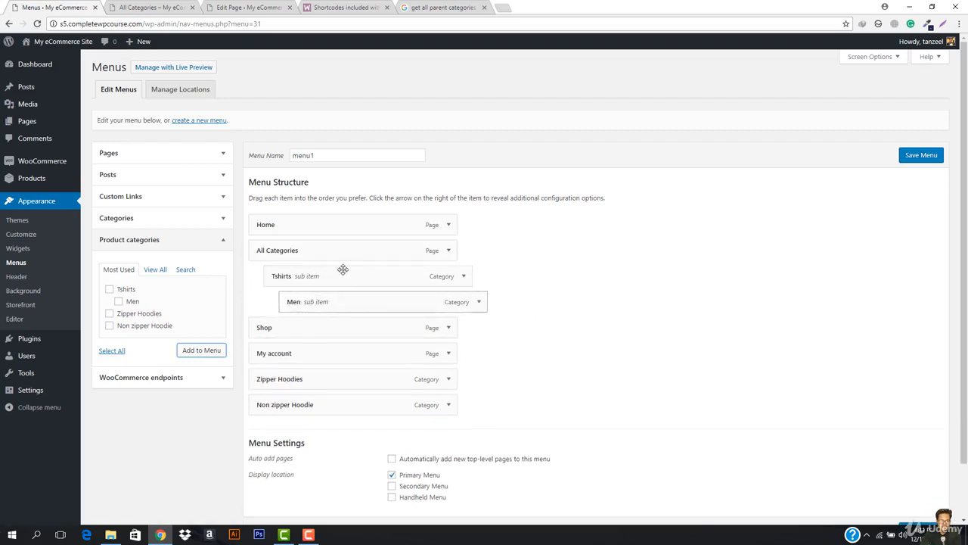
drag(305, 380, 325, 333)
drag(278, 407, 280, 361)
Add the Hoodies product category under All Categories and nest Zipper Hoodies and Non zipper Hoodie beneath it
click(155, 270)
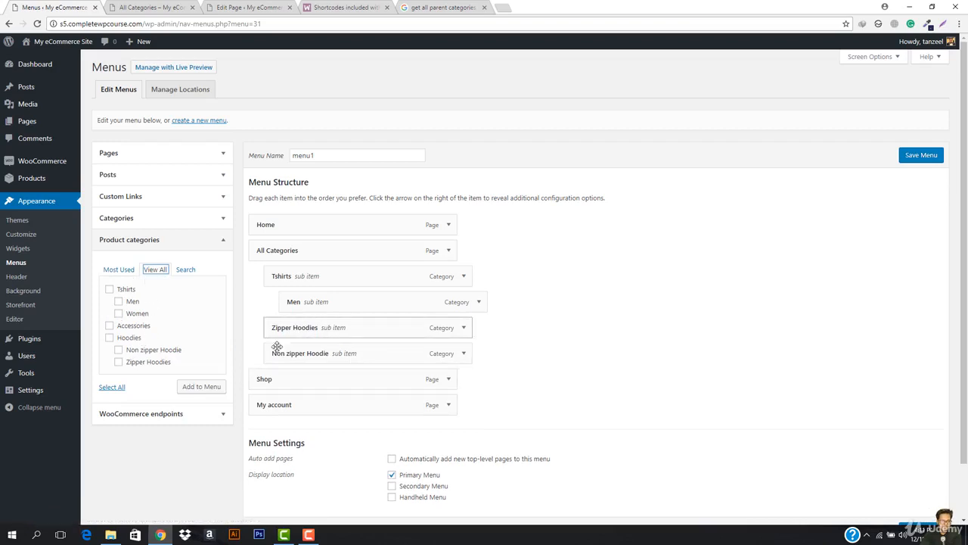
click(109, 337)
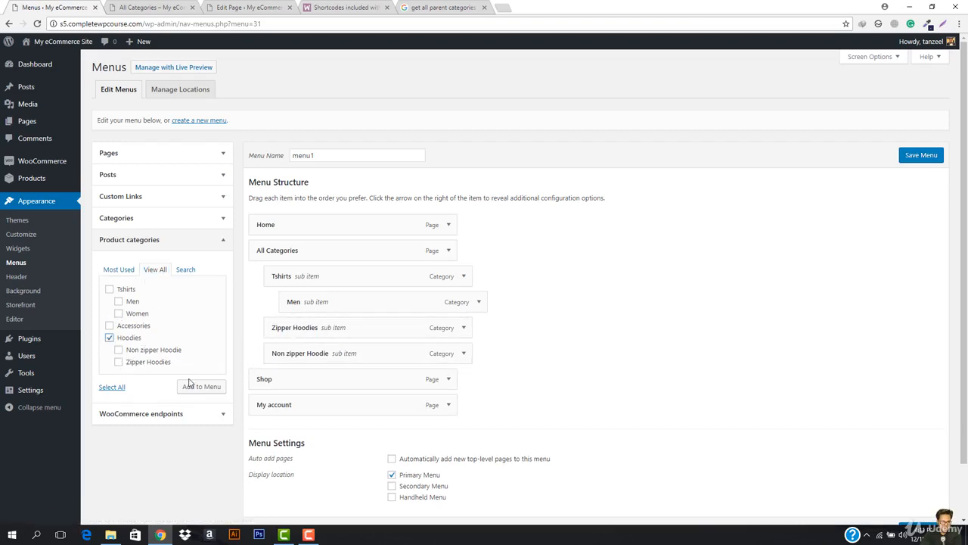
click(202, 387)
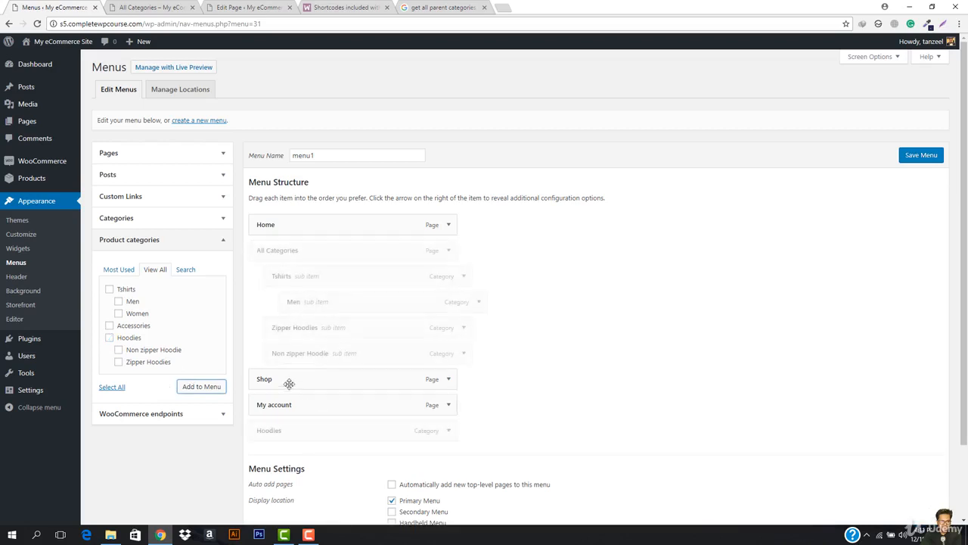
drag(371, 430, 336, 381)
click(631, 337)
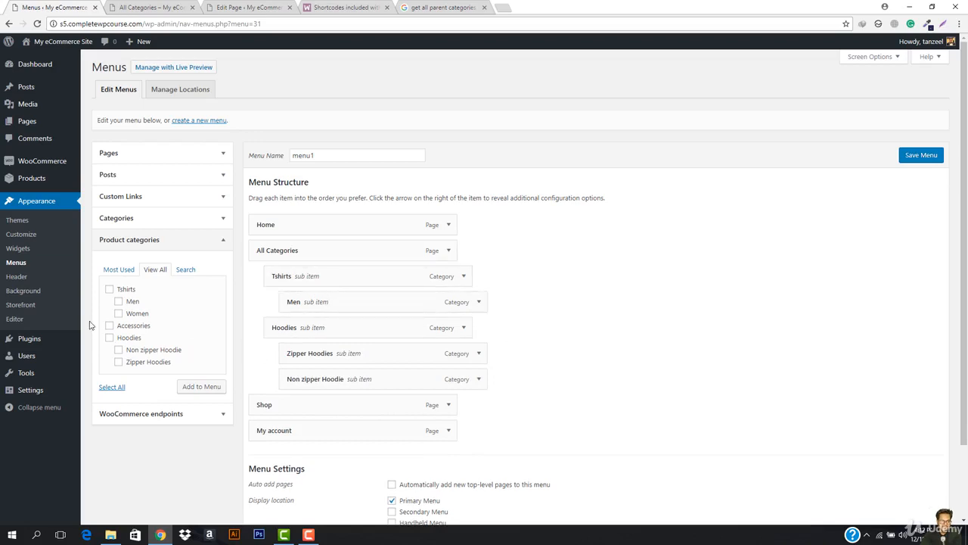
Add the Women product category, nest it under Tshirts after Men, and save the menu
click(201, 386)
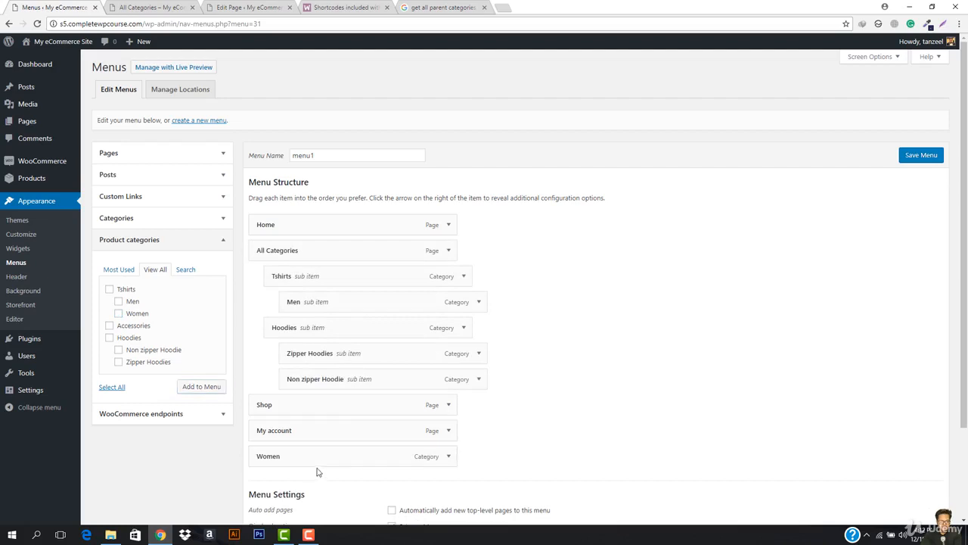
drag(318, 471, 391, 279)
click(426, 275)
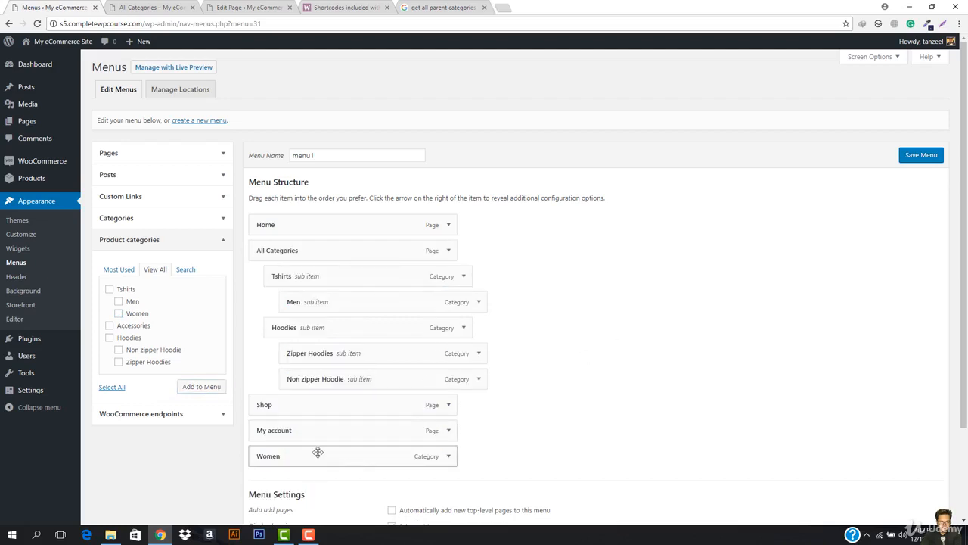
drag(317, 451, 352, 326)
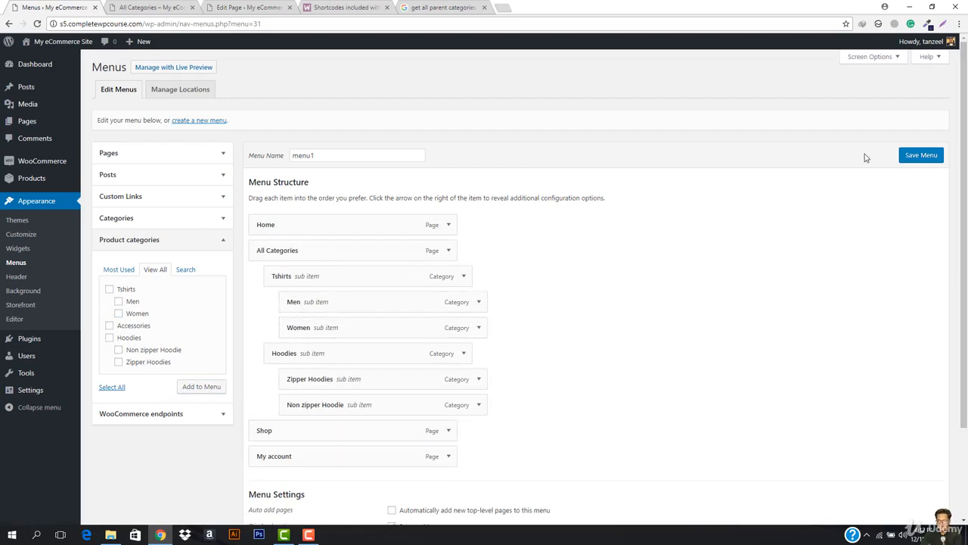
click(916, 157)
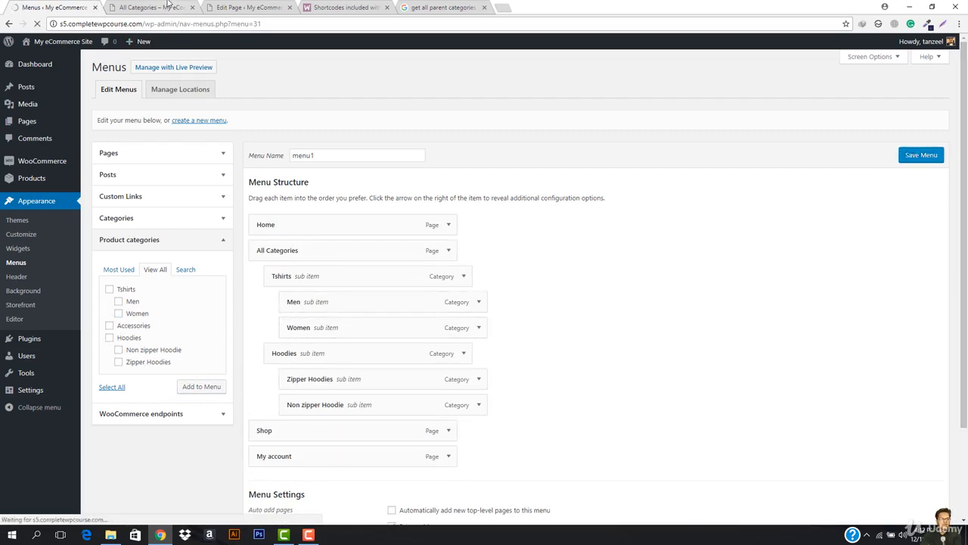
Open the live store's home page and check the All Categories dropdown with its Tshirts and Hoodies submenus
click(168, 6)
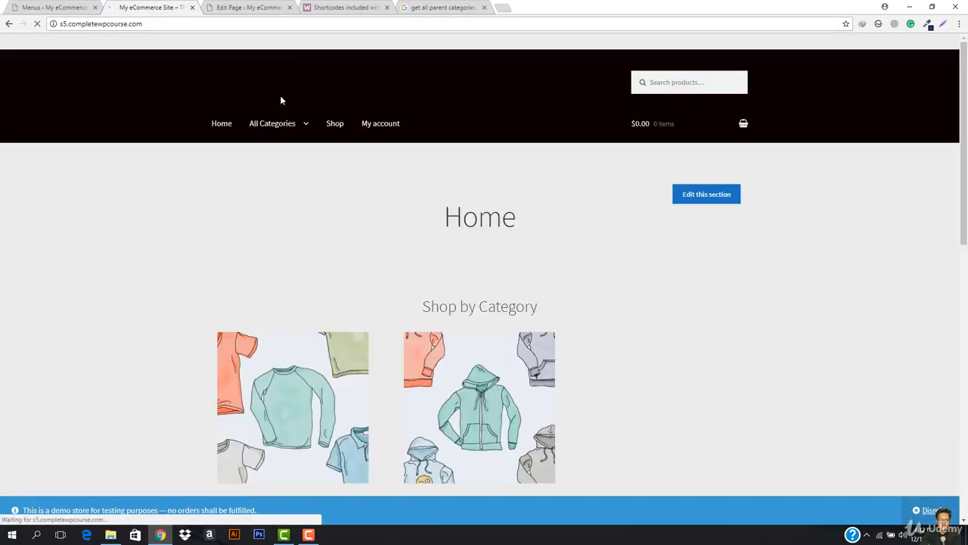
mouse_move(273, 133)
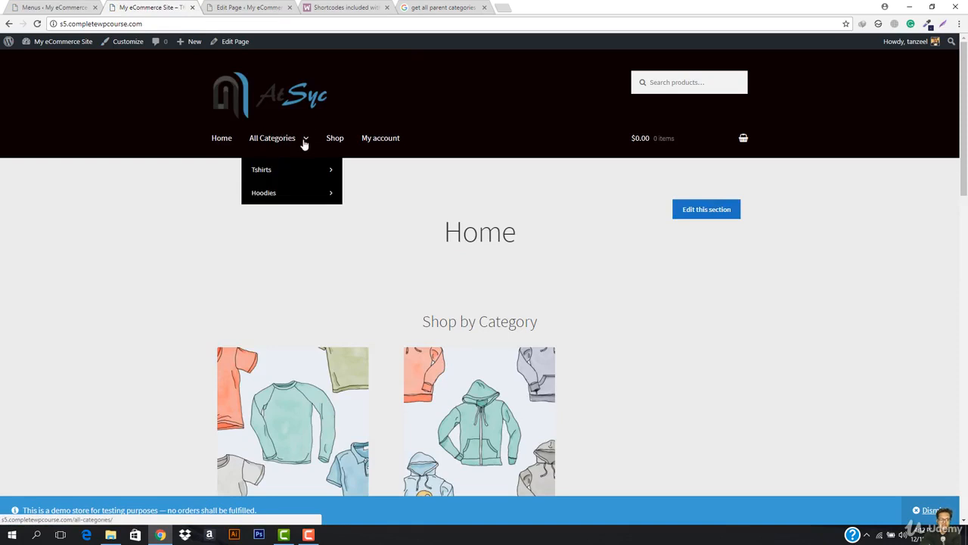
mouse_move(298, 177)
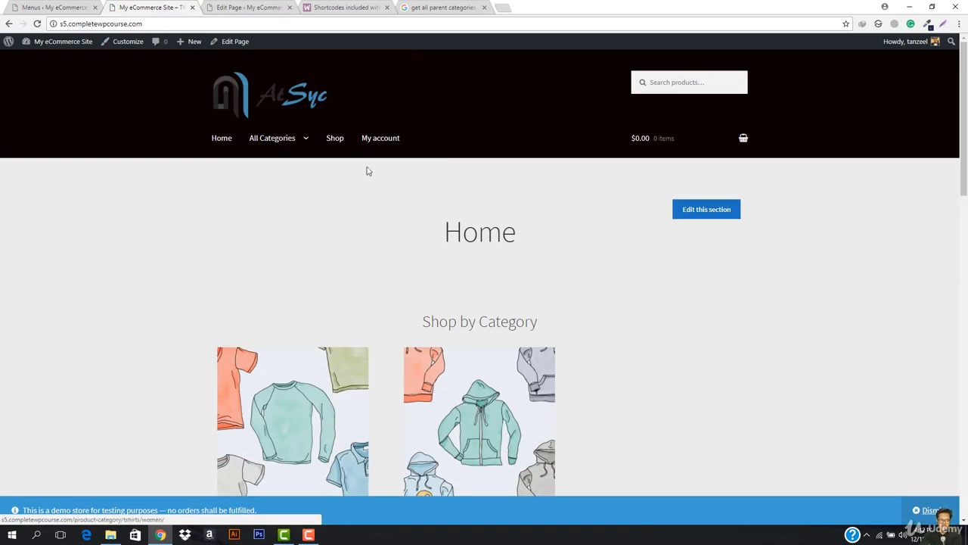
mouse_move(303, 197)
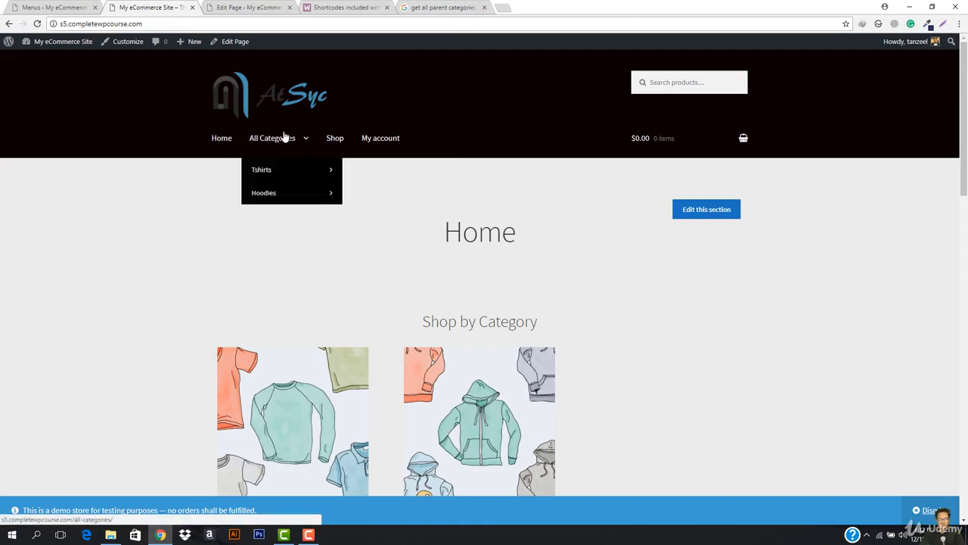
mouse_move(330, 168)
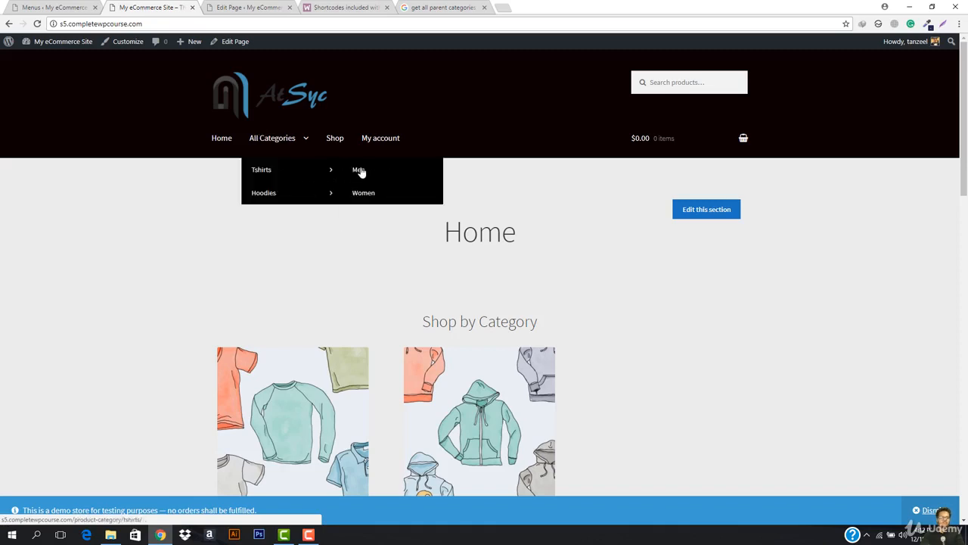
Open the All Categories page from the store's navigation to check its category listing, and return to the home page
click(282, 142)
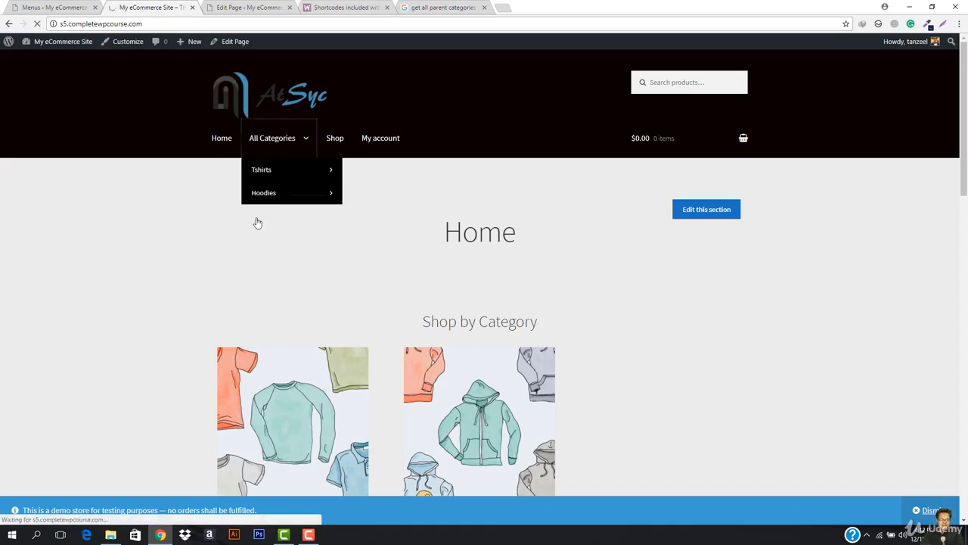
scroll(469, 236, down, 1)
scroll(469, 236, up, 1)
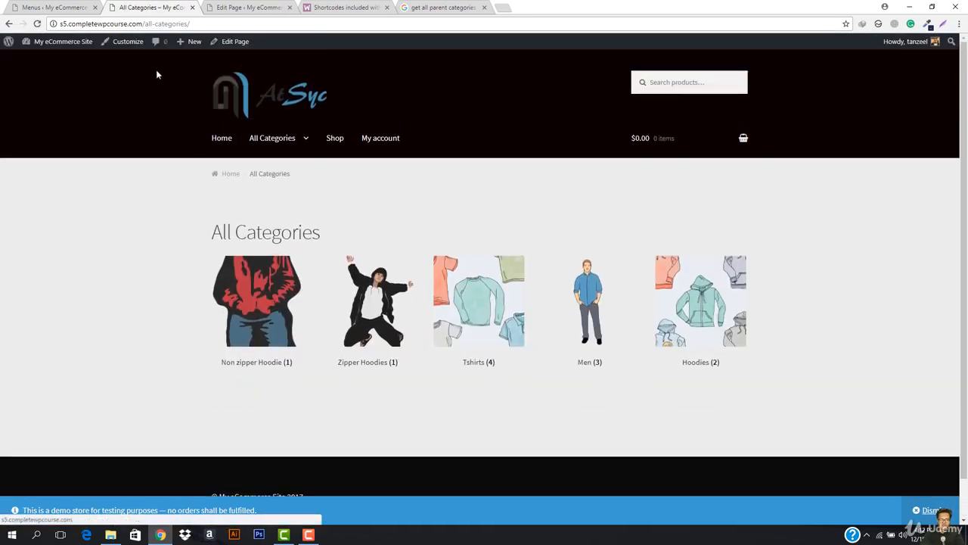
click(243, 98)
mouse_move(326, 154)
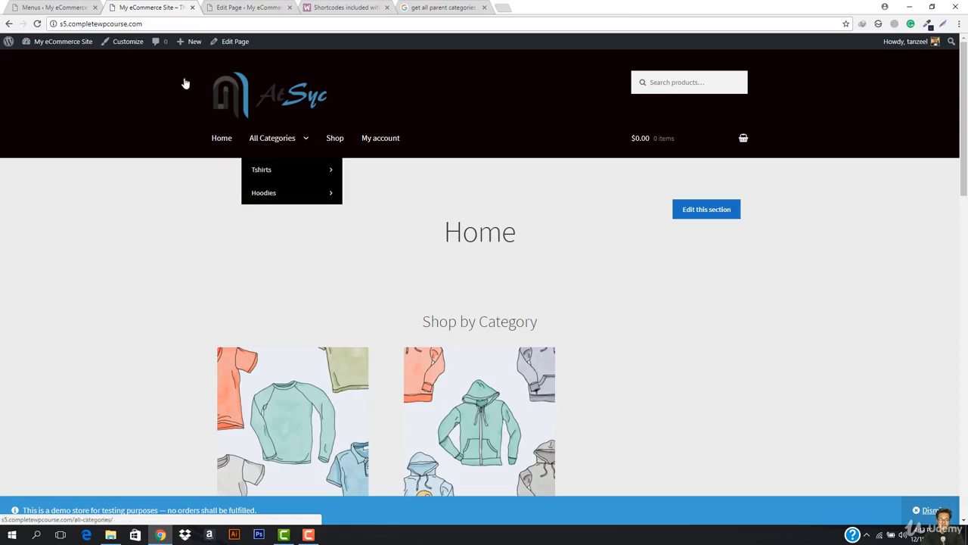
Add a custom link to menu1 with the URL # and the link text All Categories
key(ctrl+Page_Up)
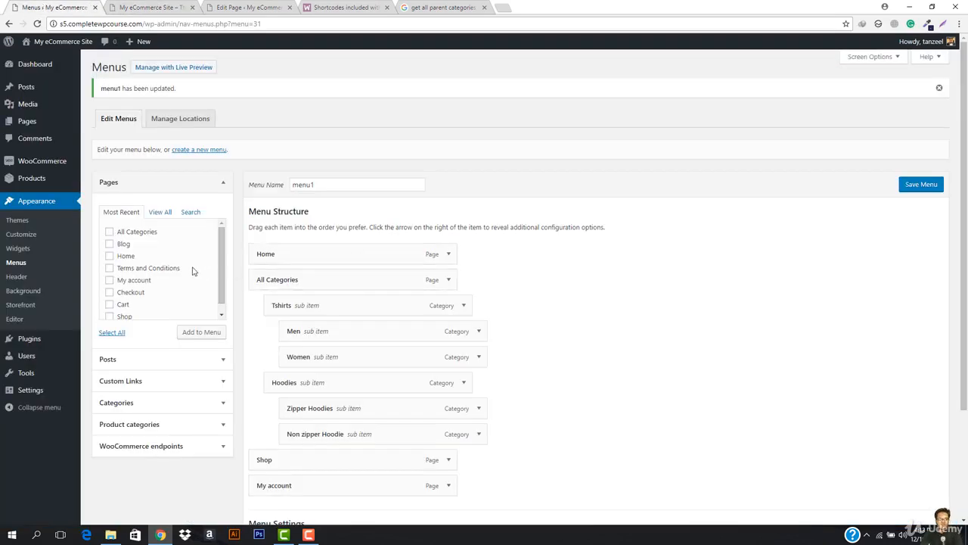
click(446, 280)
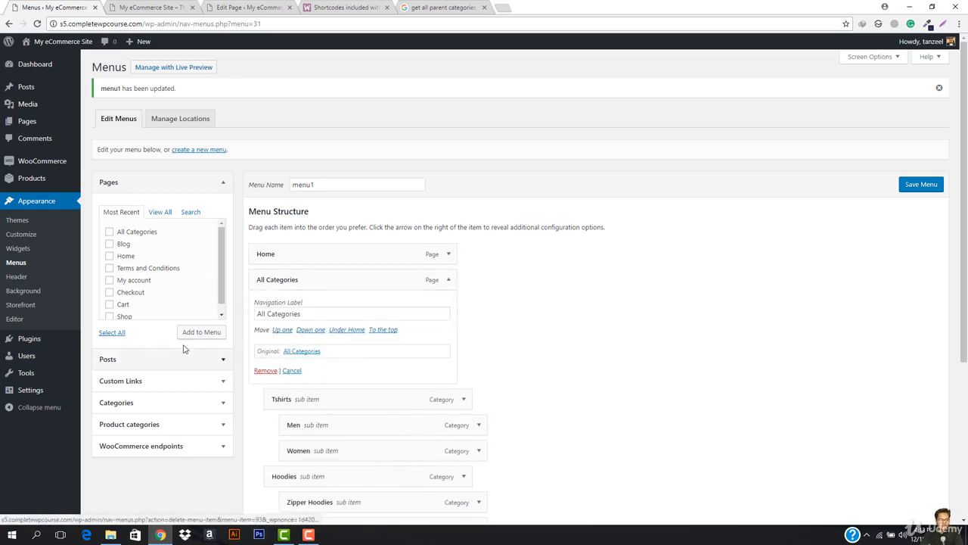
click(450, 282)
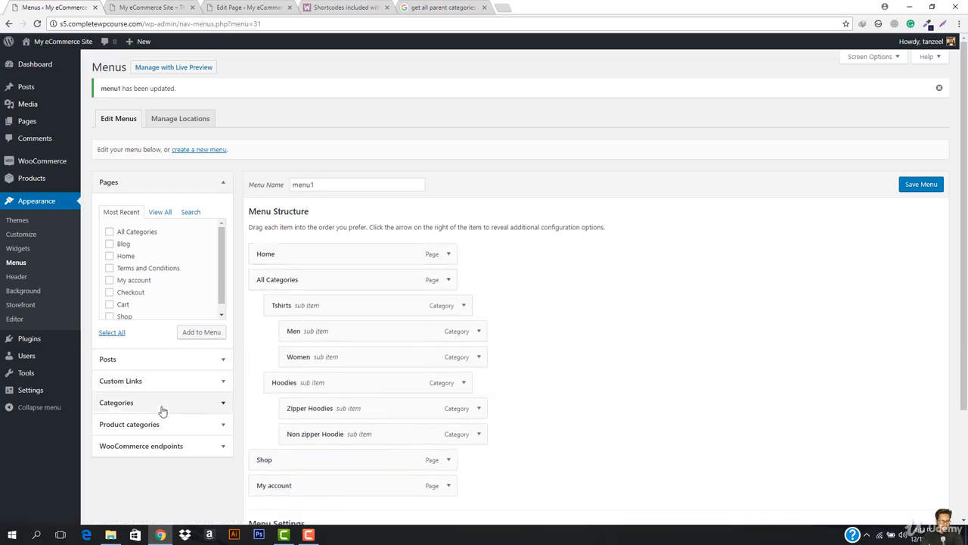
click(150, 360)
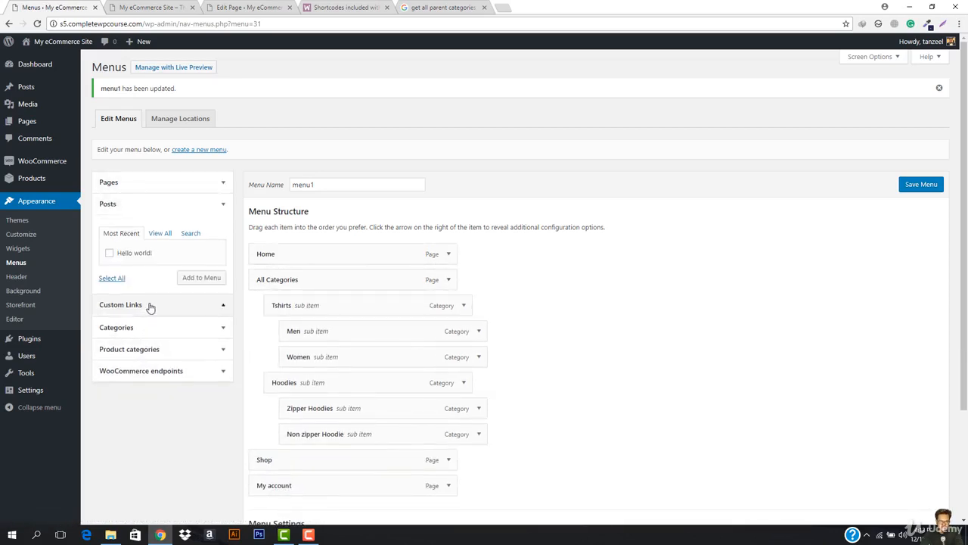
click(149, 305)
click(183, 259)
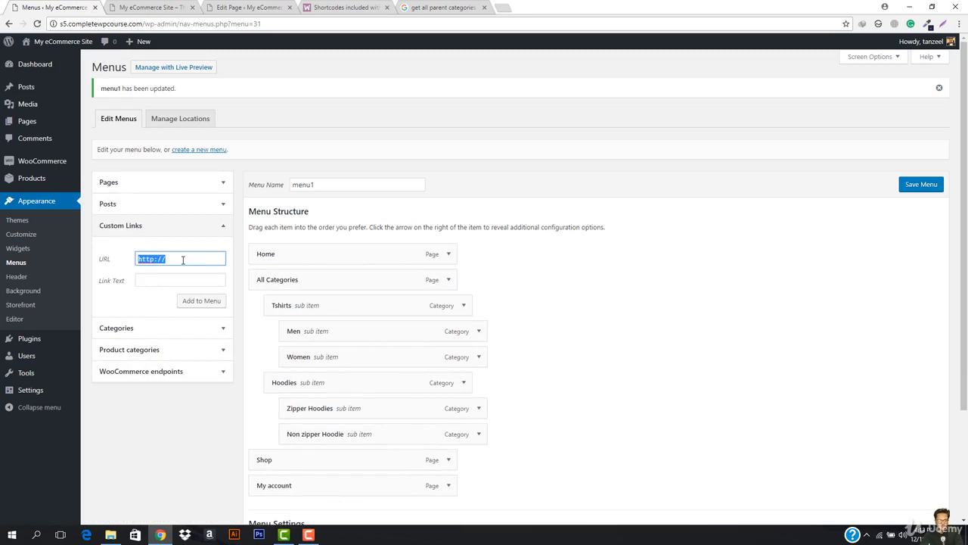
text(#)
click(171, 282)
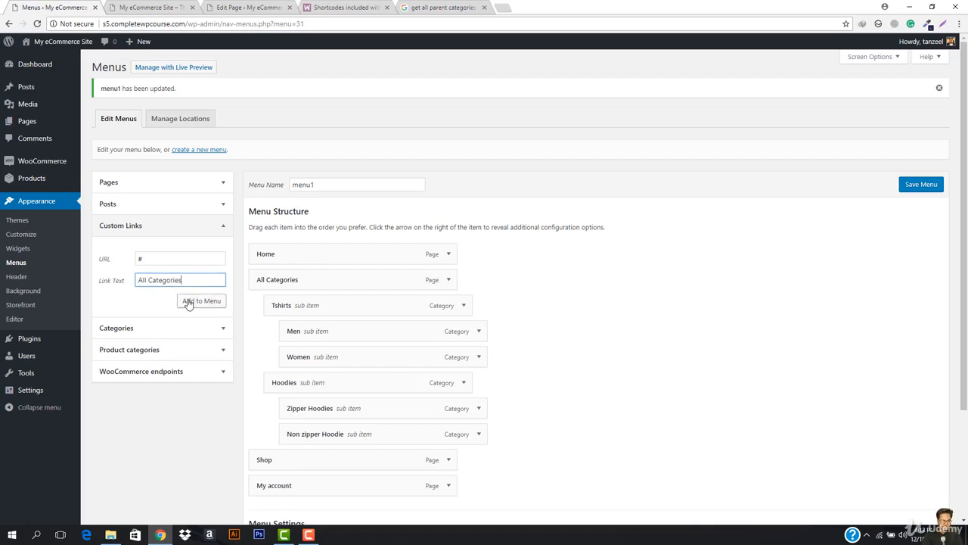
click(189, 302)
Move the All Categories custom link directly below the All Categories page item and remove that page item from menu1
scroll(346, 406, down, 2)
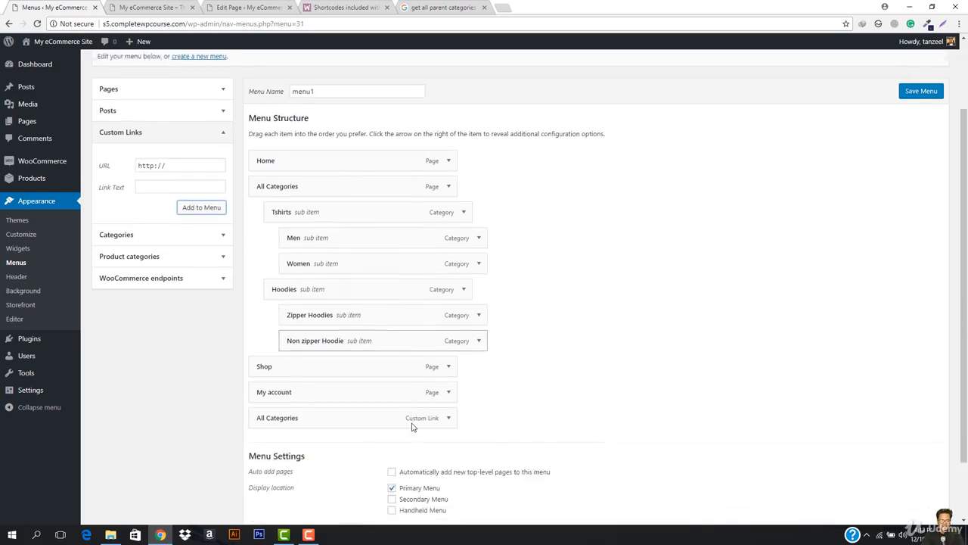
drag(388, 411, 401, 208)
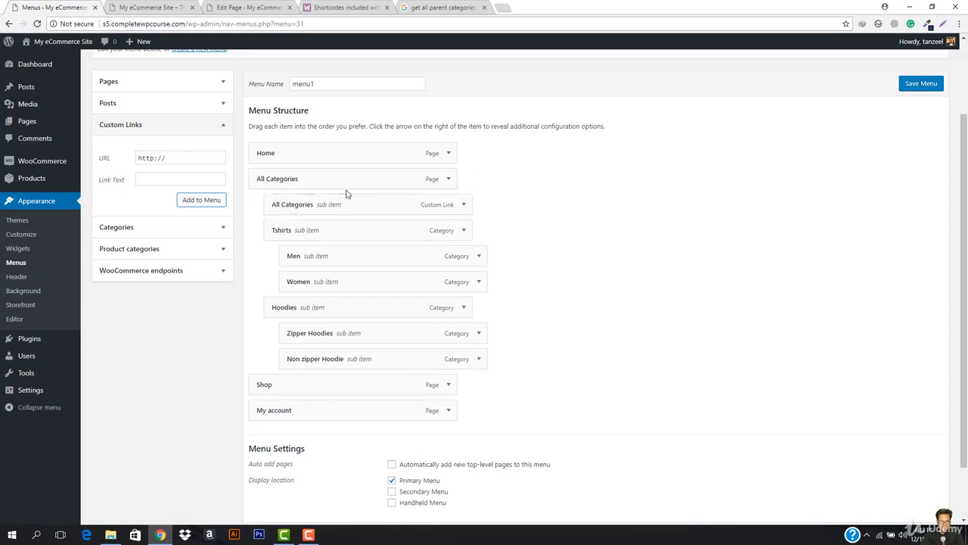
click(451, 179)
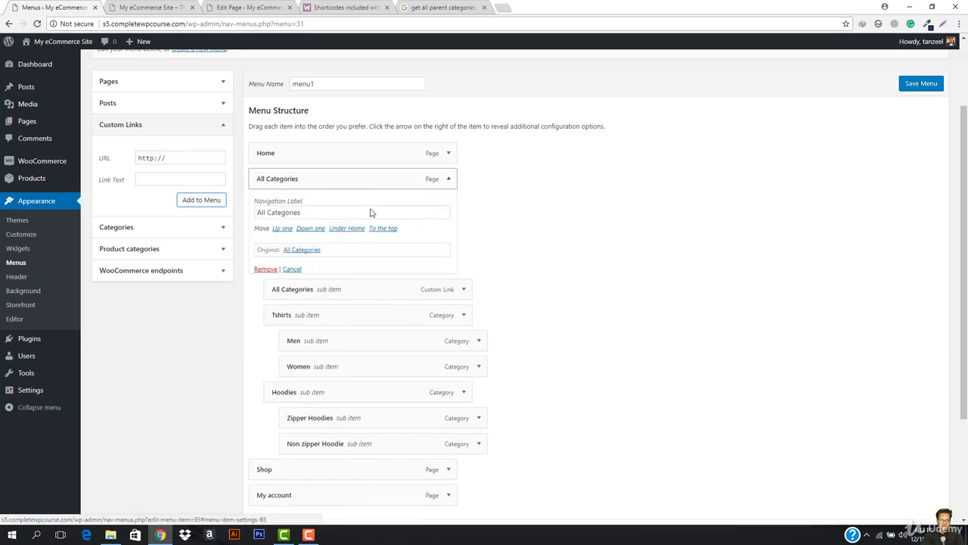
click(266, 271)
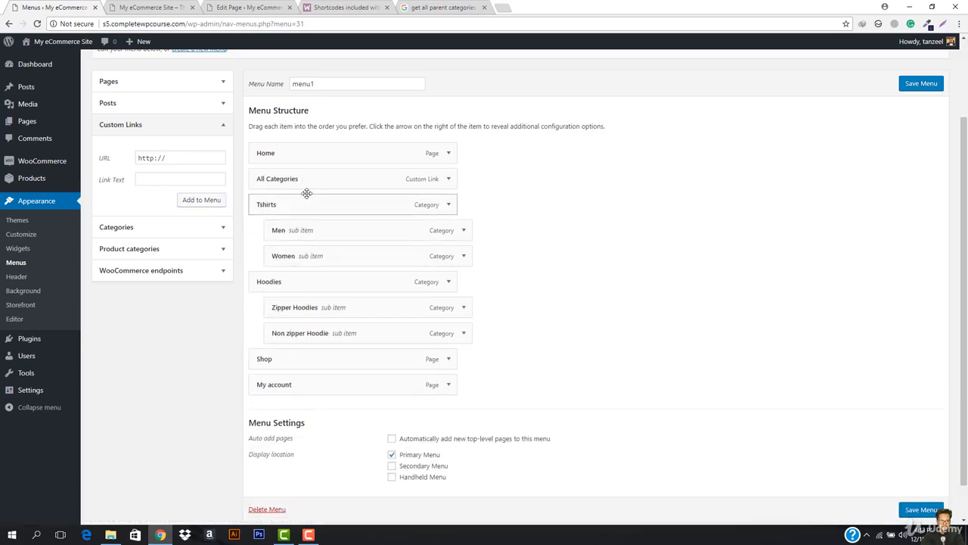
Nest Tshirts and Hoodies with their sub items under the All Categories custom link and save the menu
drag(299, 203, 324, 204)
drag(301, 280, 326, 281)
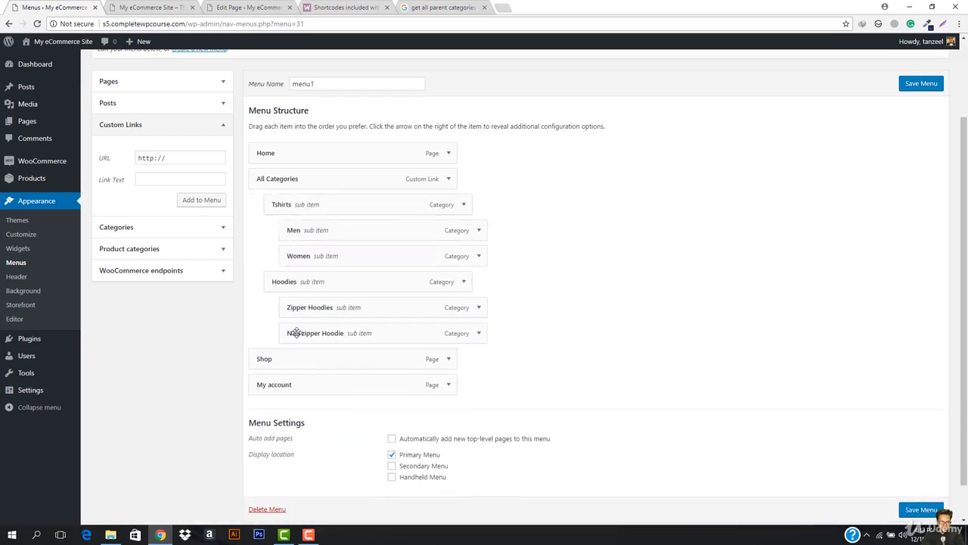
click(449, 180)
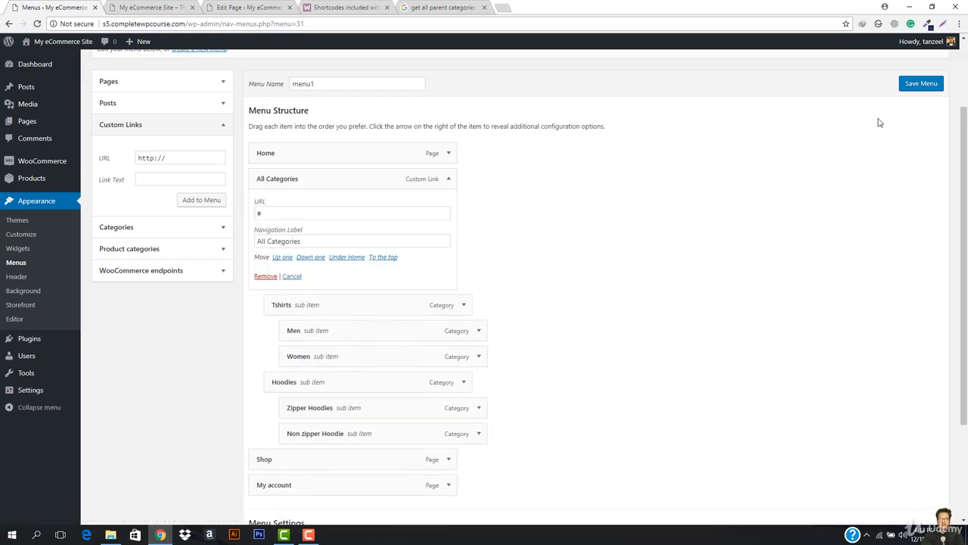
click(918, 83)
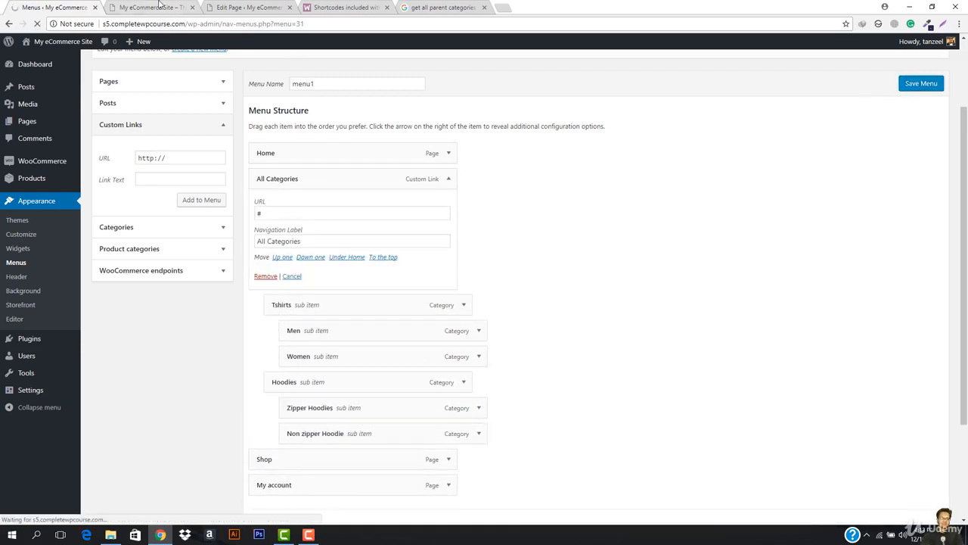
Reload the store's home page and test the All Categories link and its dropdown
click(160, 7)
click(204, 23)
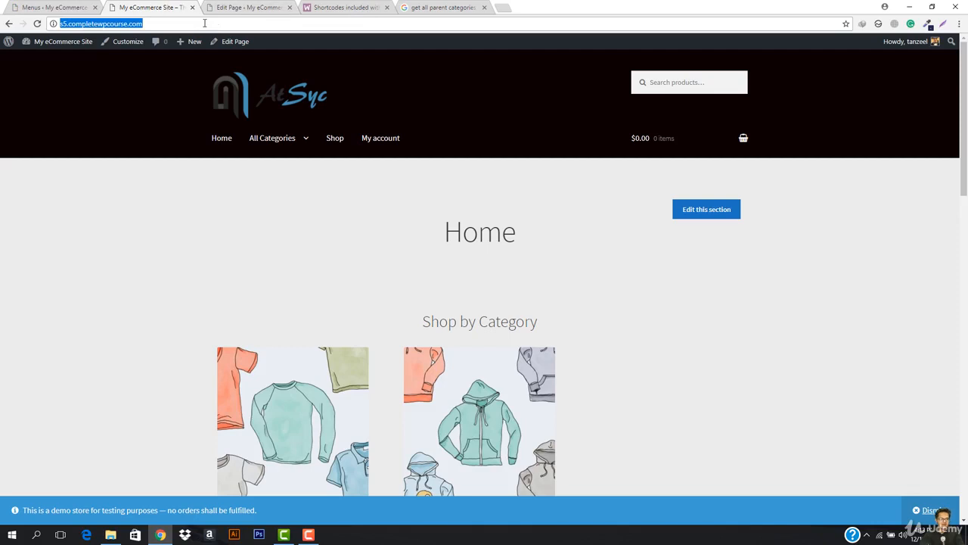
key(Return)
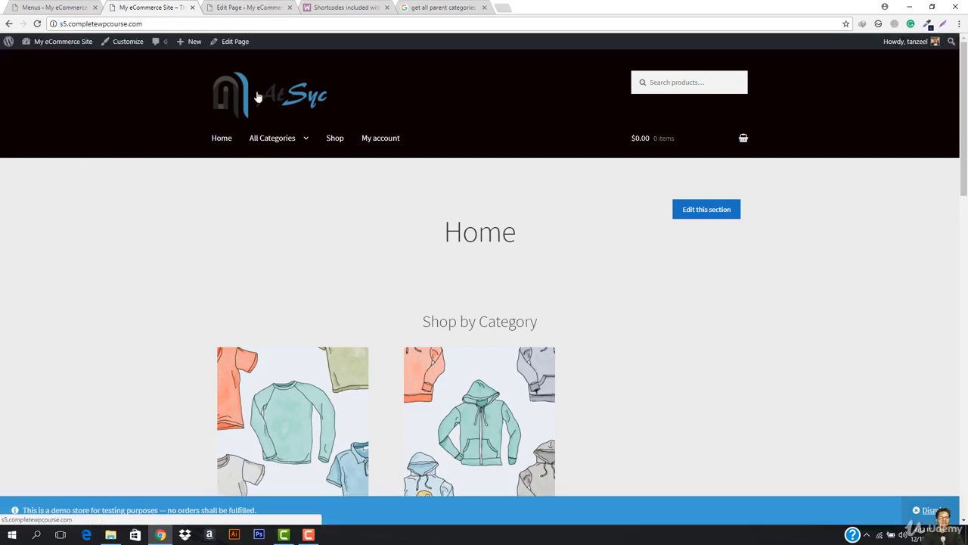
click(280, 140)
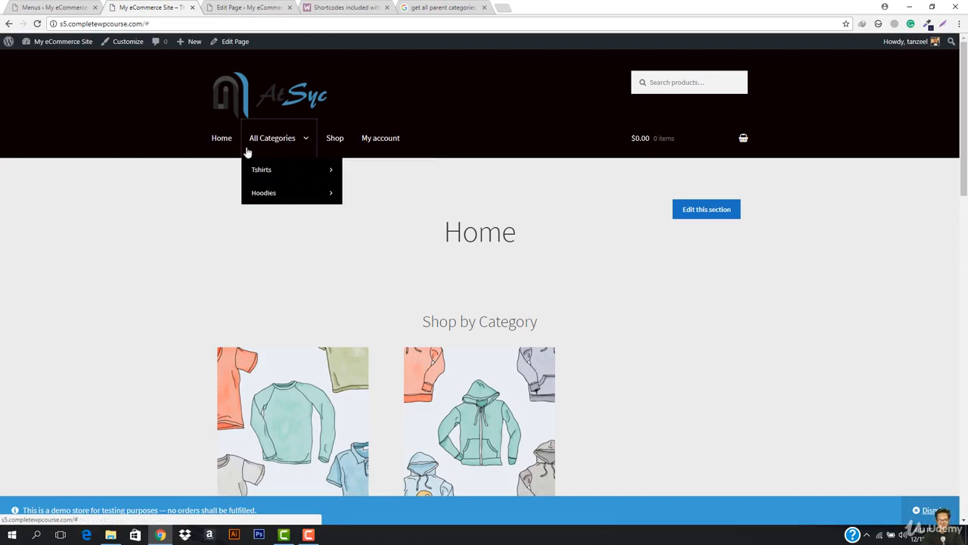
mouse_move(285, 138)
mouse_move(279, 183)
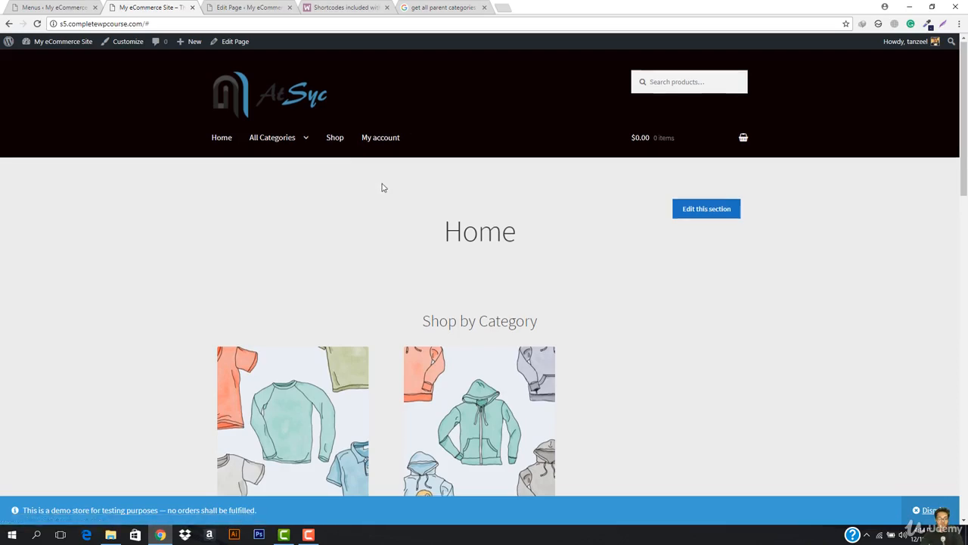
Review the Products section of the WooCommerce shortcodes documentation and the shortcode on the All Categories edit page
scroll(382, 188, down, 2)
key(ctrl+4)
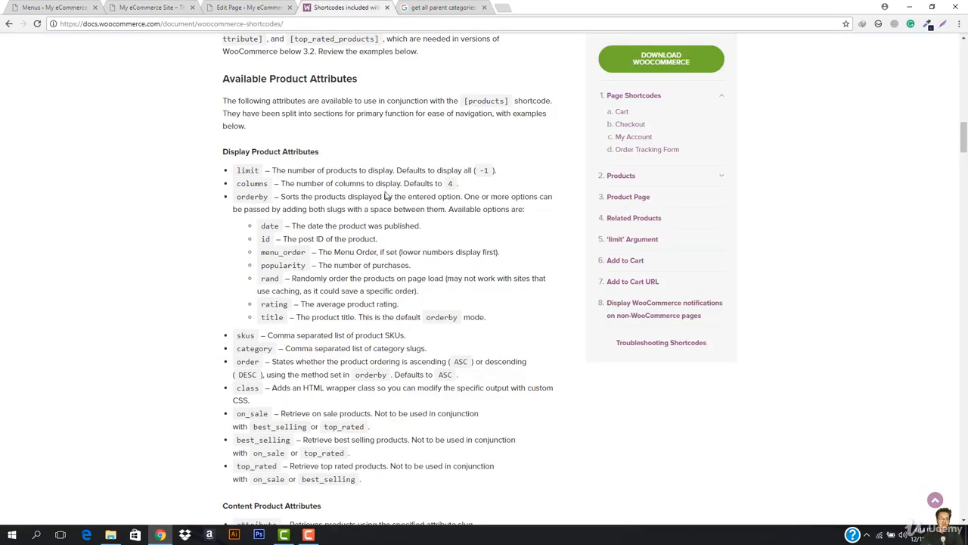
scroll(382, 265, down, 4)
scroll(380, 267, up, 7)
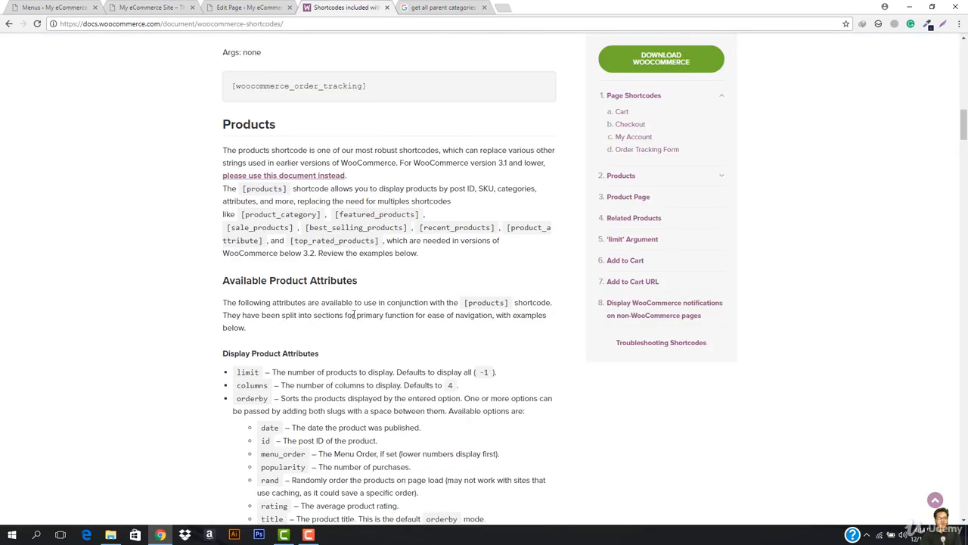
scroll(304, 299, down, 1)
scroll(303, 300, up, 1)
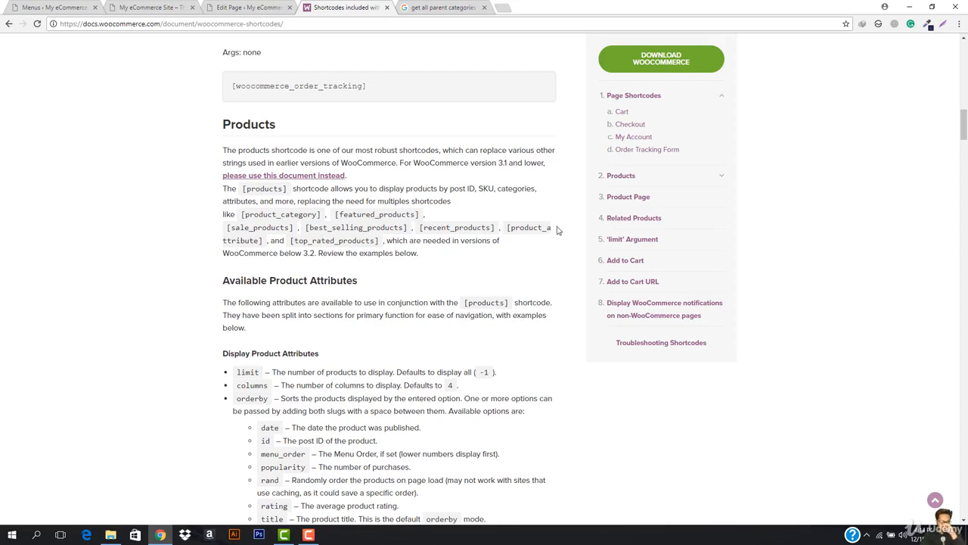
click(245, 8)
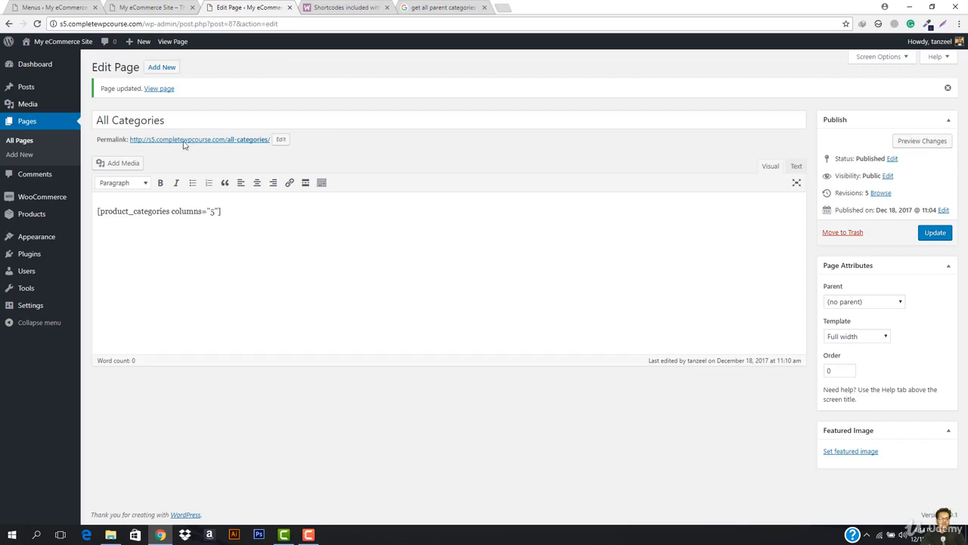
Examine the Shop by Category, New In and On Sale sections on the store's home page
click(152, 7)
scroll(486, 227, up, 3)
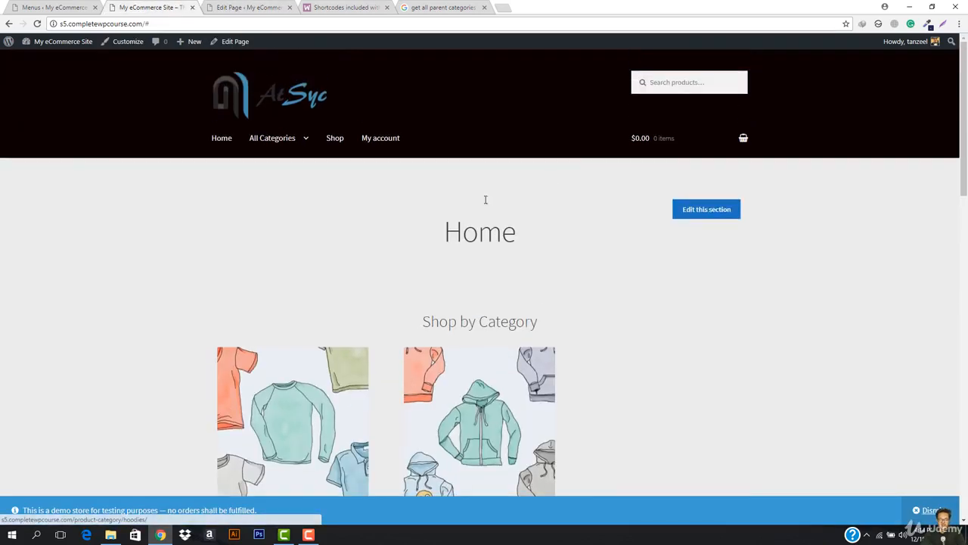
scroll(416, 316, down, 9)
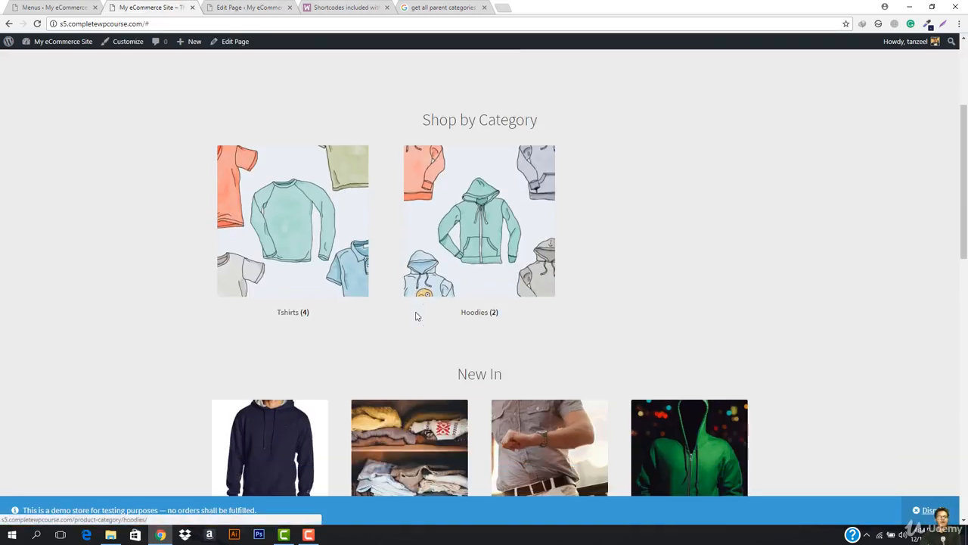
scroll(410, 328, up, 4)
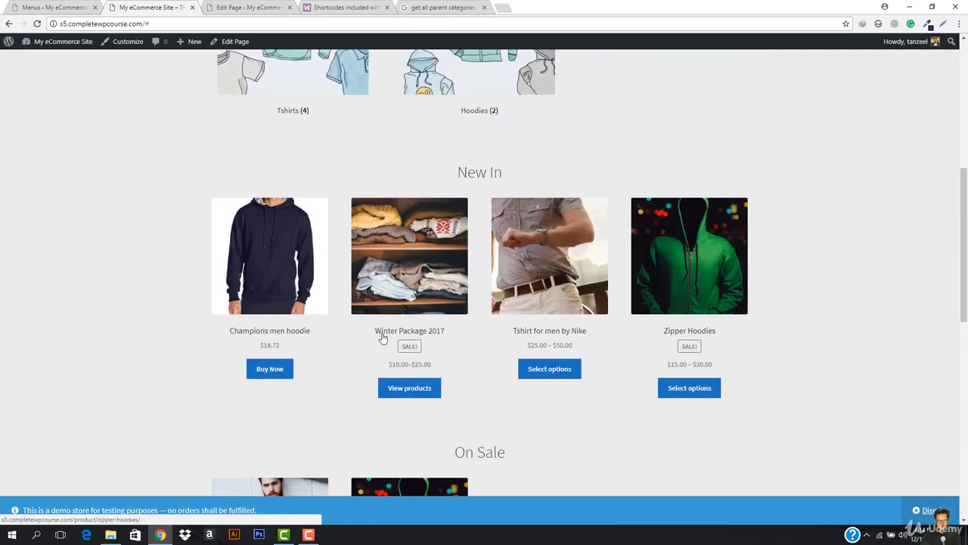
scroll(346, 302, up, 3)
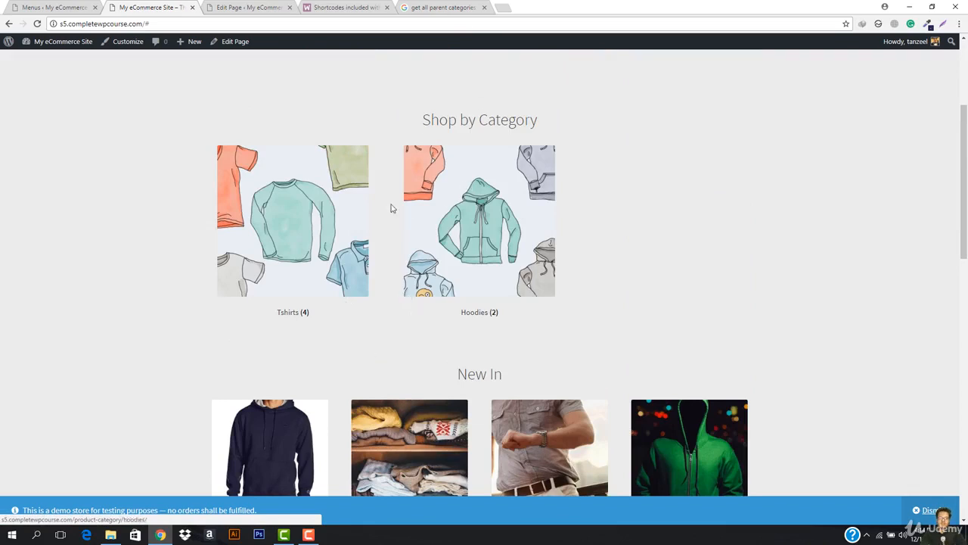
scroll(532, 165, up, 3)
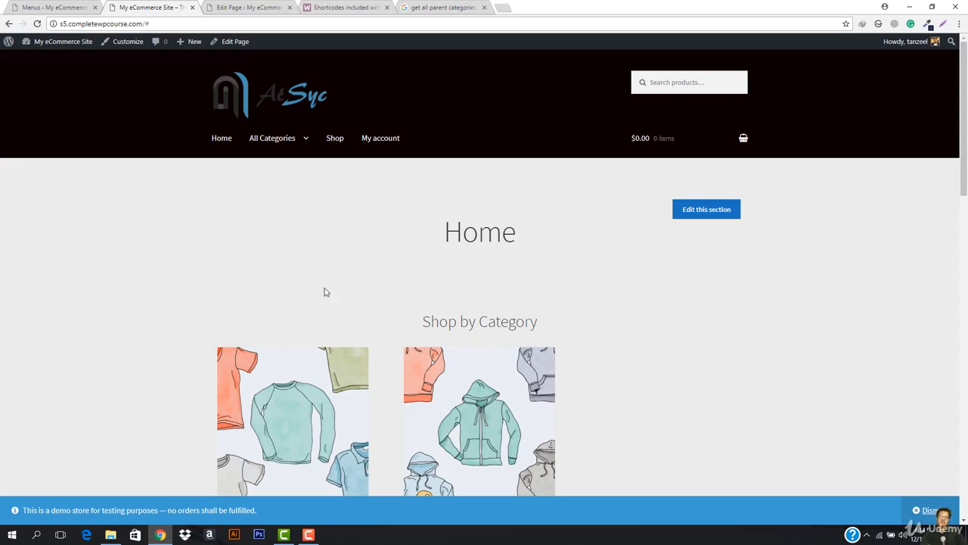
scroll(325, 292, down, 10)
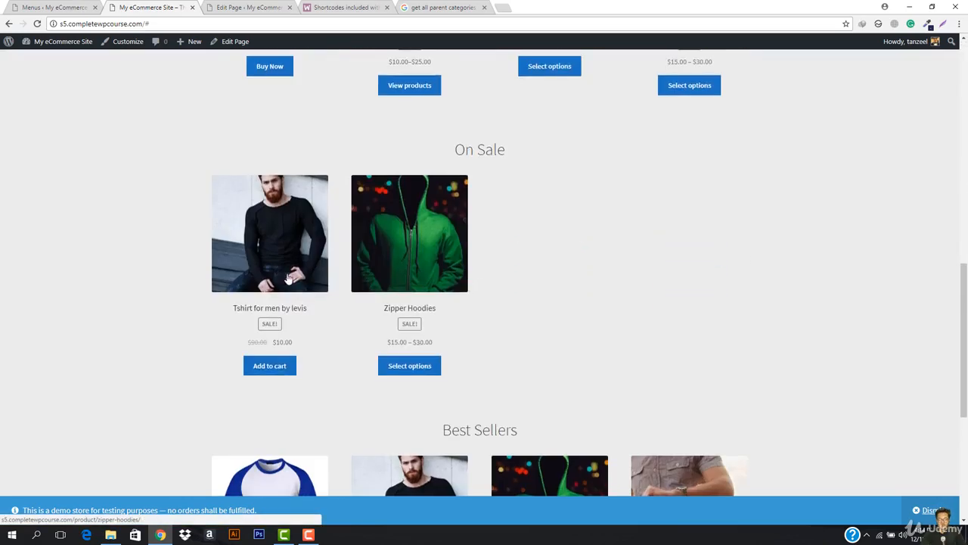
scroll(315, 255, up, 2)
Compare the sale_products shortcode in the WooCommerce documentation with the home page's On Sale section
click(333, 6)
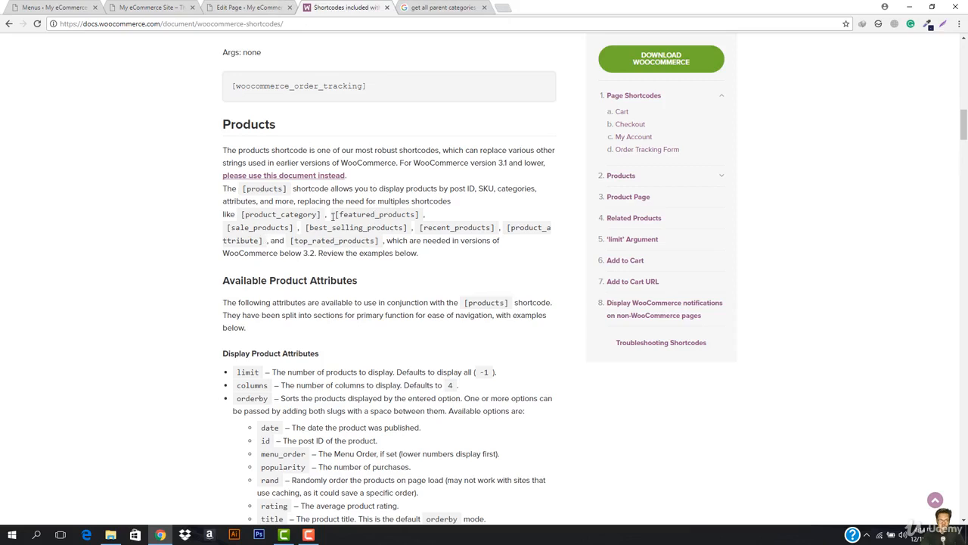
drag(231, 227, 281, 226)
click(281, 225)
click(161, 6)
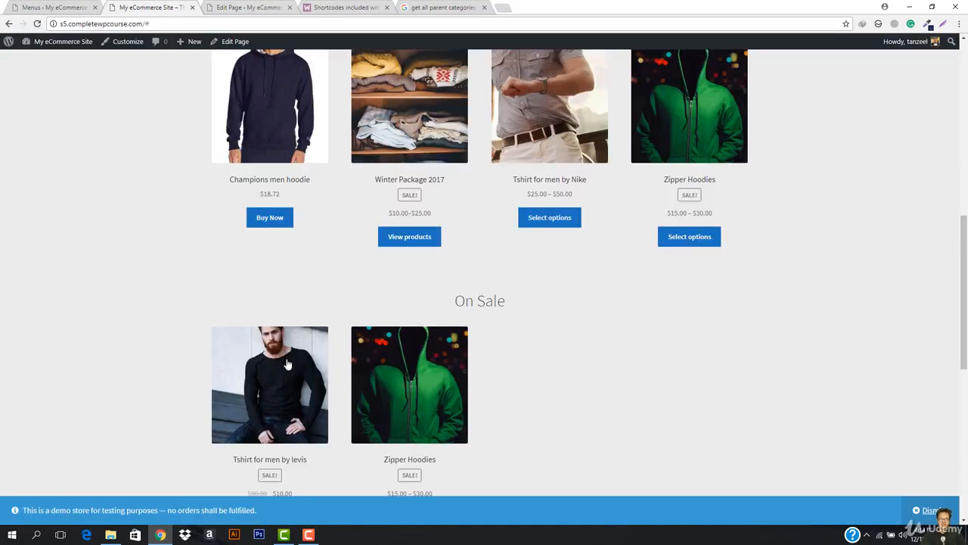
drag(443, 303, 537, 300)
click(449, 304)
Look through the whole home page down to Best Sellers and return to the page header
scroll(532, 302, up, 10)
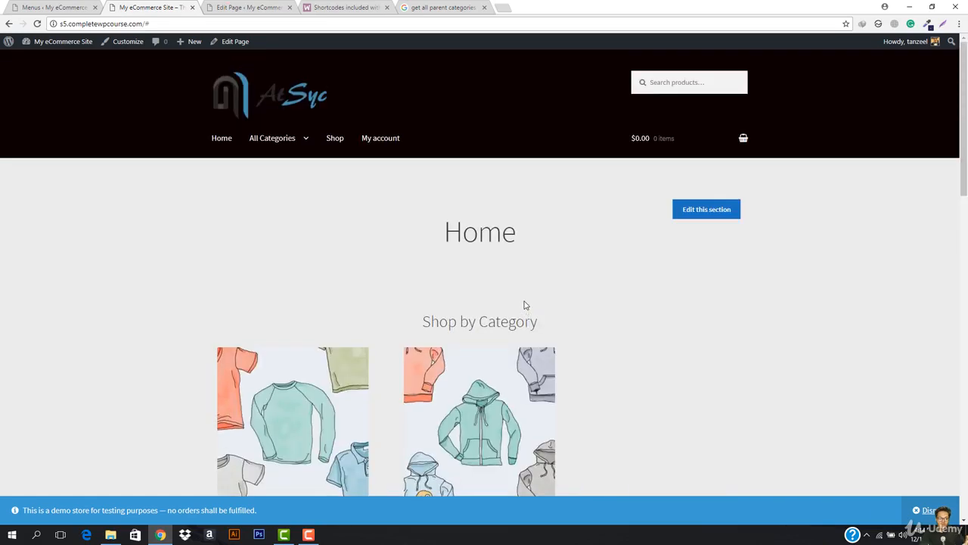
scroll(469, 295, down, 12)
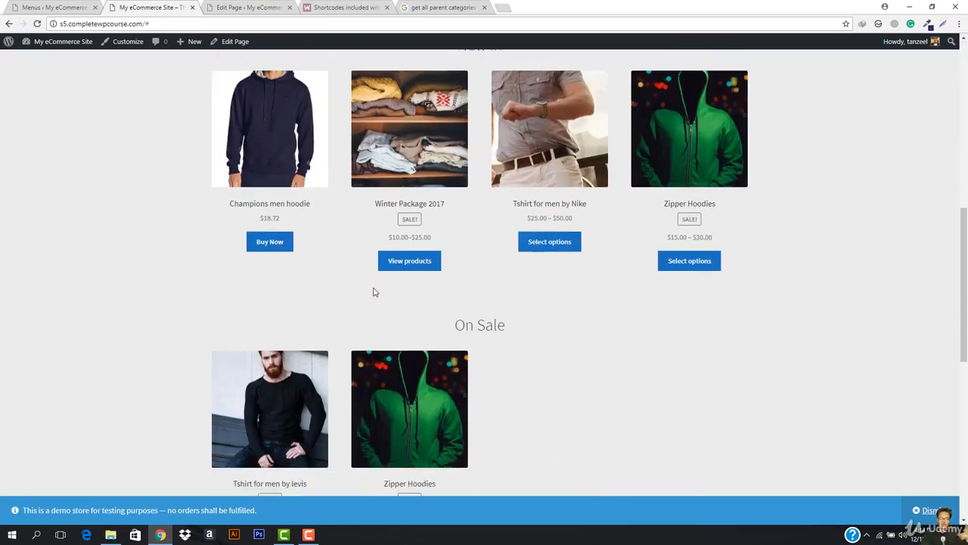
scroll(477, 280, down, 2)
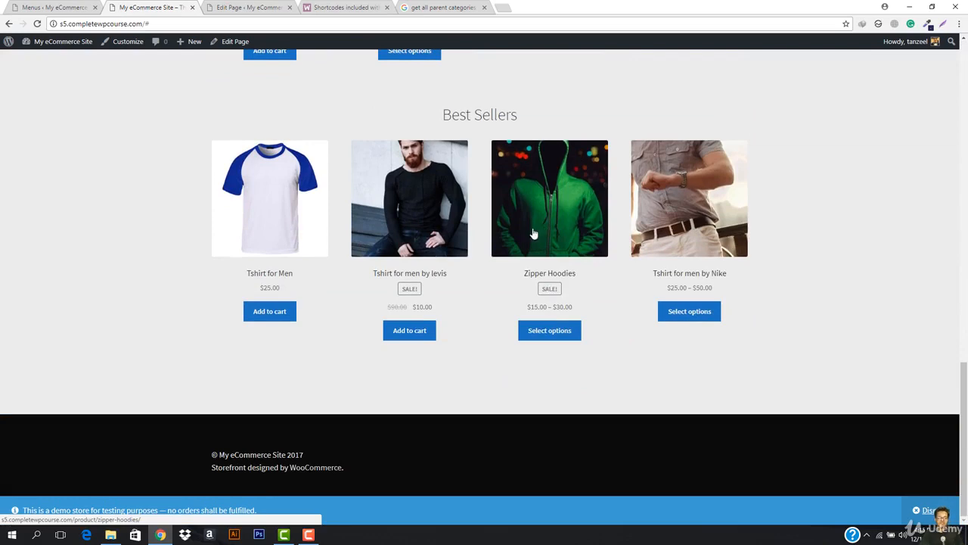
scroll(351, 382, up, 5)
scroll(352, 378, up, 9)
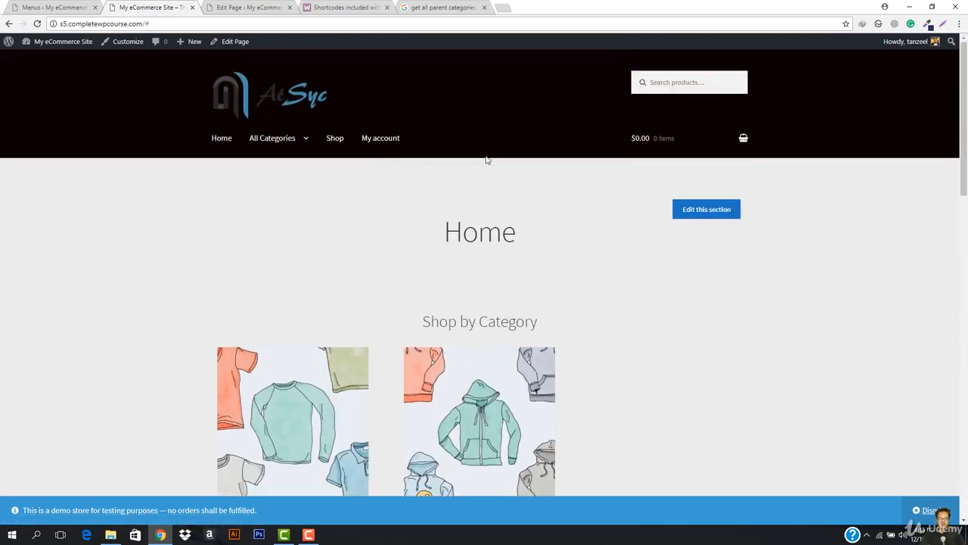
mouse_move(737, 162)
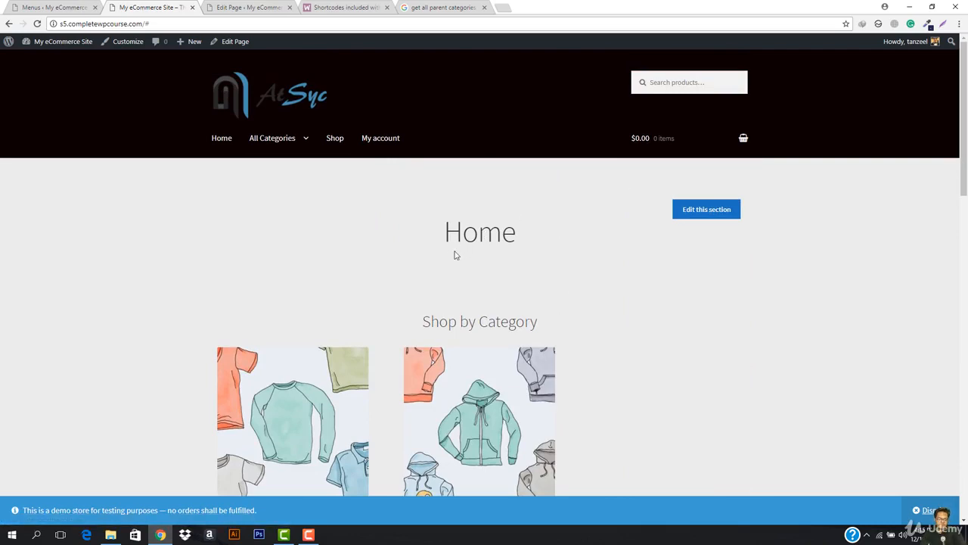